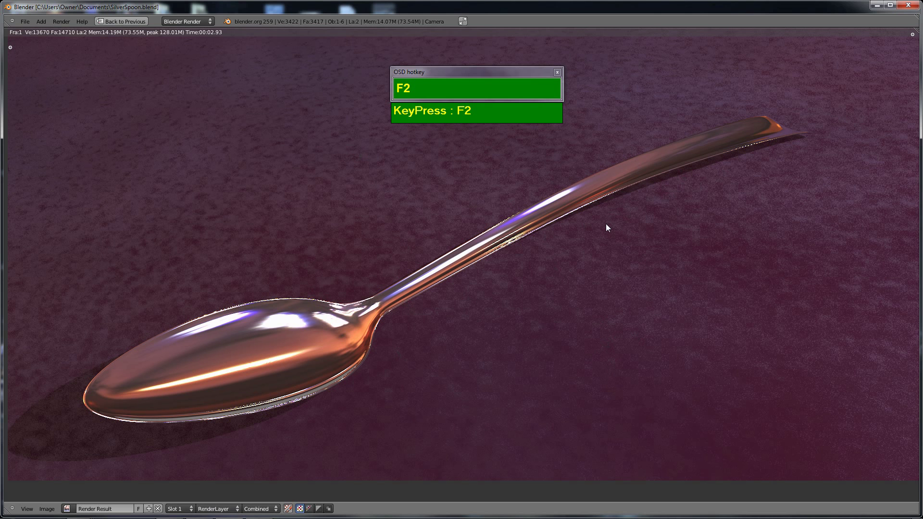
- Leave the finished render and examine the spoon's mesh in the 3D view, in wireframe and in Edit Mode
key("ctrl+Down")
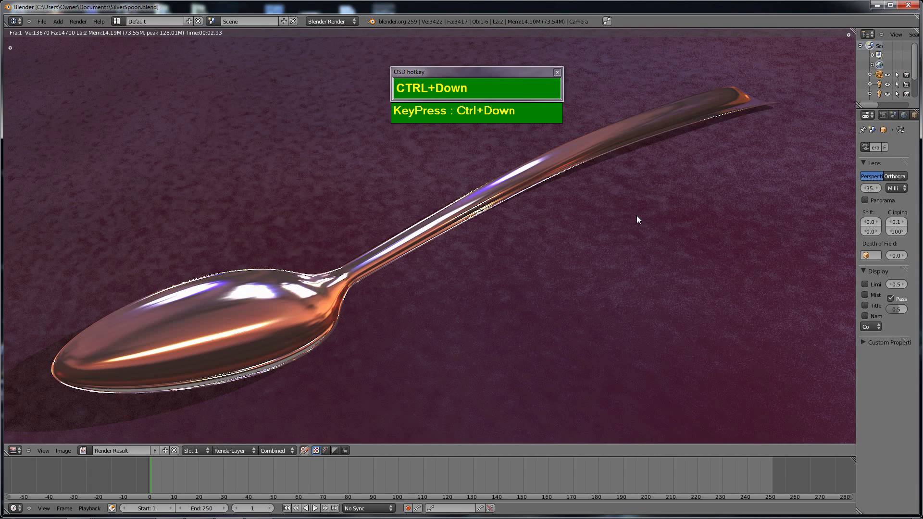
key("Escape")
scroll(469, 245, "down", 1)
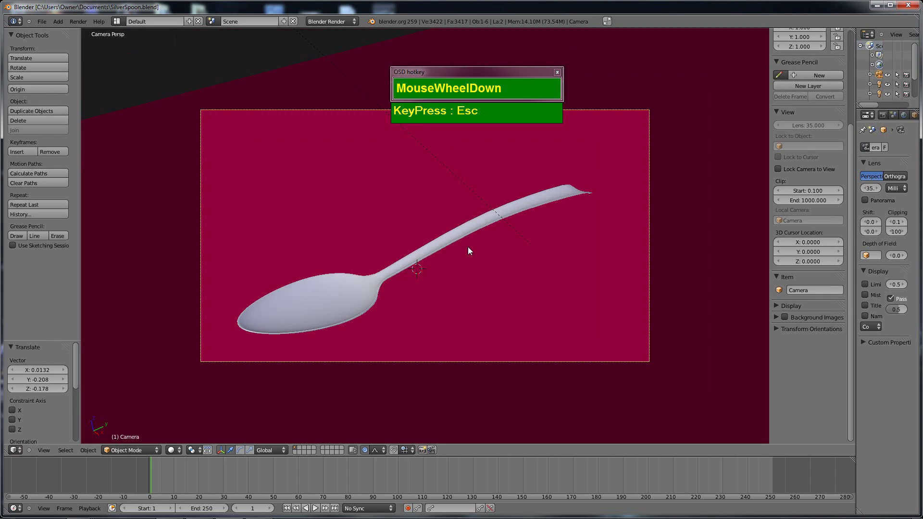
key("z")
mouse_move(429, 264)
middle_mouse_down()
mouse_move(422, 333)
mouse_move(437, 223)
mouse_move(456, 278)
mouse_move(587, 231)
mouse_move(556, 232)
mouse_move(391, 303)
mouse_move(418, 257)
mouse_move(556, 229)
mouse_move(572, 180)
mouse_move(496, 200)
mouse_move(501, 240)
middle_mouse_up()
right_click(435, 189)
key("Tab")
scroll(465, 250, "up", 1)
key("z")
key("Tab")
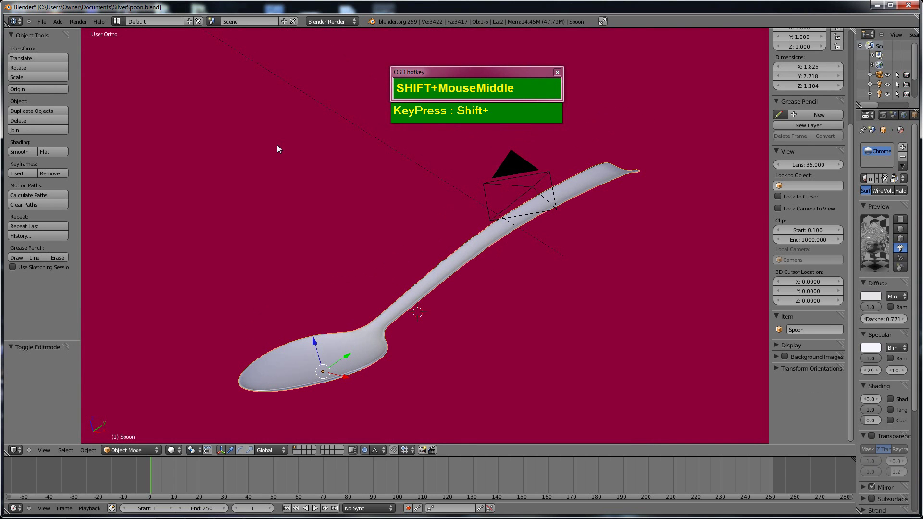
- Start a new default scene and delete the default cube
left_click(36, 24)
left_click(50, 36)
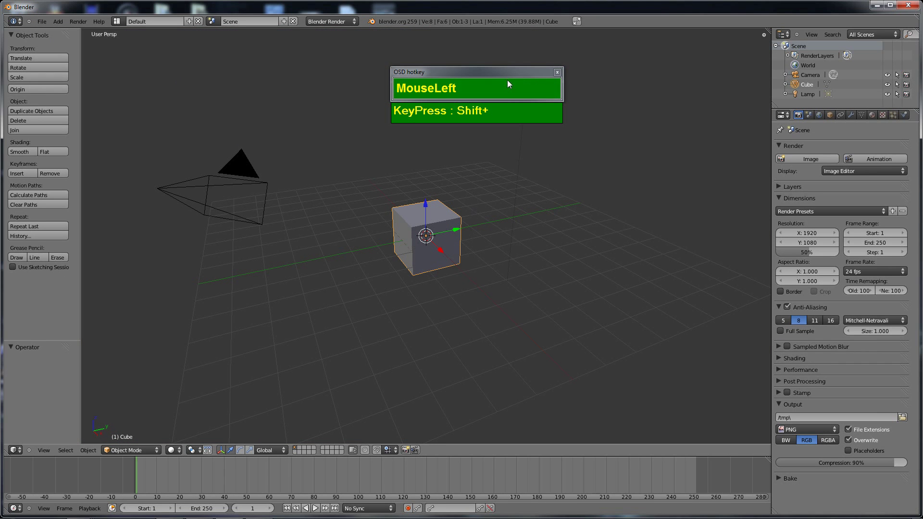
left_click_drag(507, 73, 648, 53)
left_click_drag(531, 113, 703, 95)
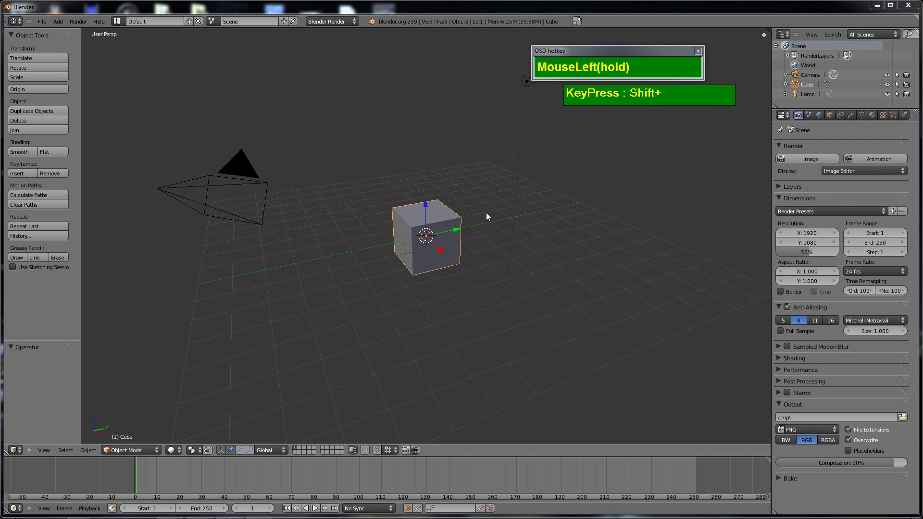
key("x")
right_click(435, 233)
key("x")
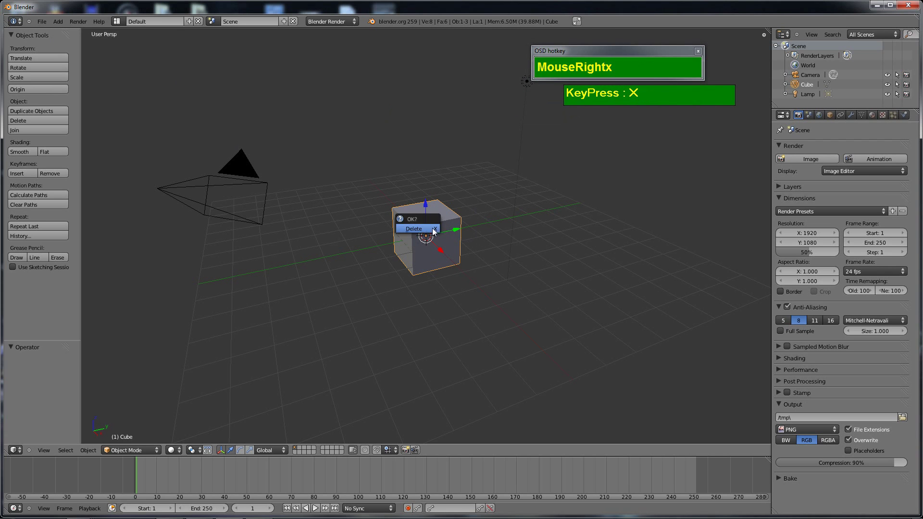
left_click(443, 235)
- Add a UV sphere mesh at the scene origin and set its rings to 32
scroll(443, 234, "up", 2)
scroll(443, 238, "down", 3)
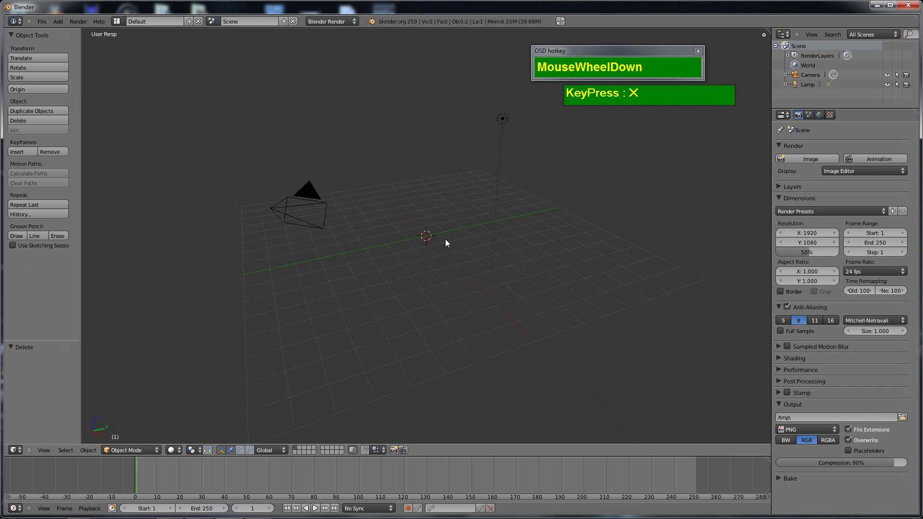
key("shift+a")
mouse_move(445, 244)
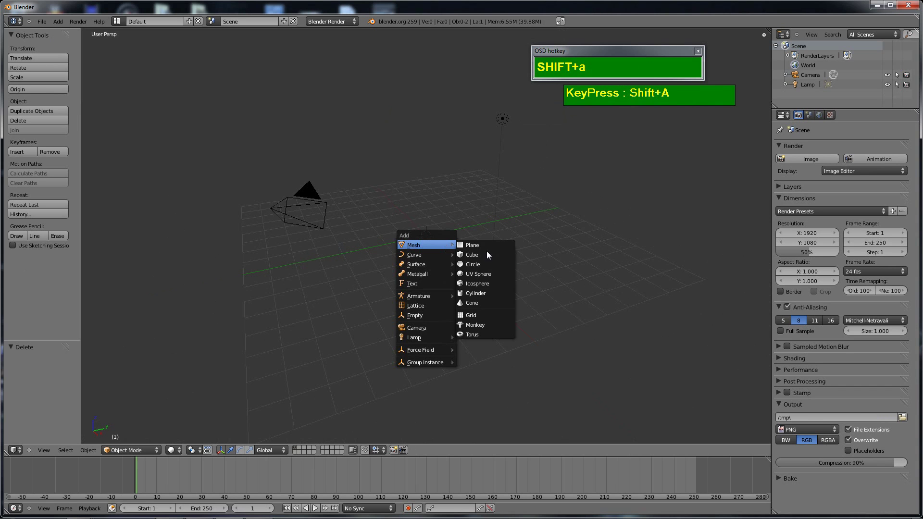
left_click(474, 275)
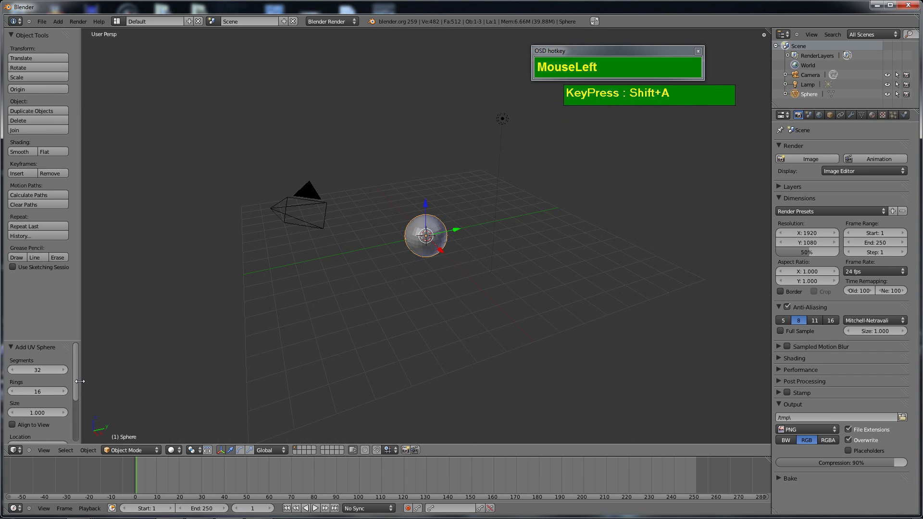
left_click_drag(80, 381, 101, 381)
left_click(51, 391)
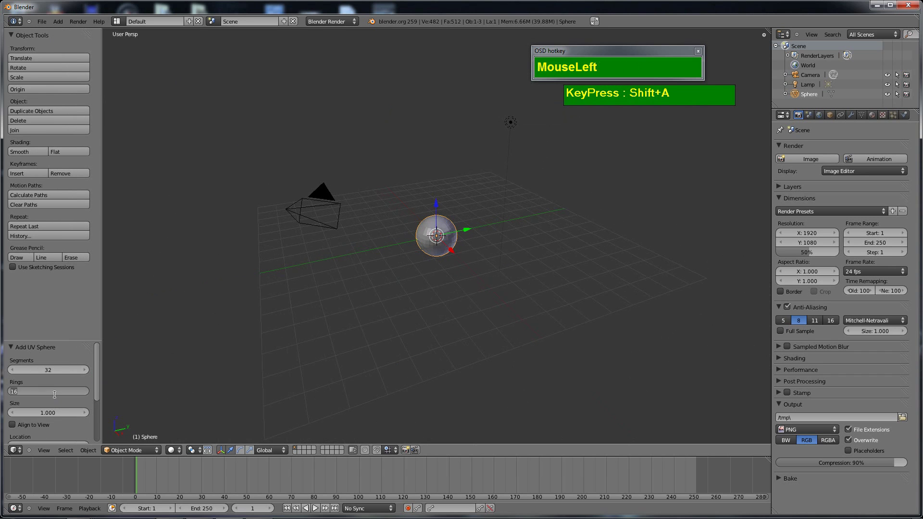
type("32")
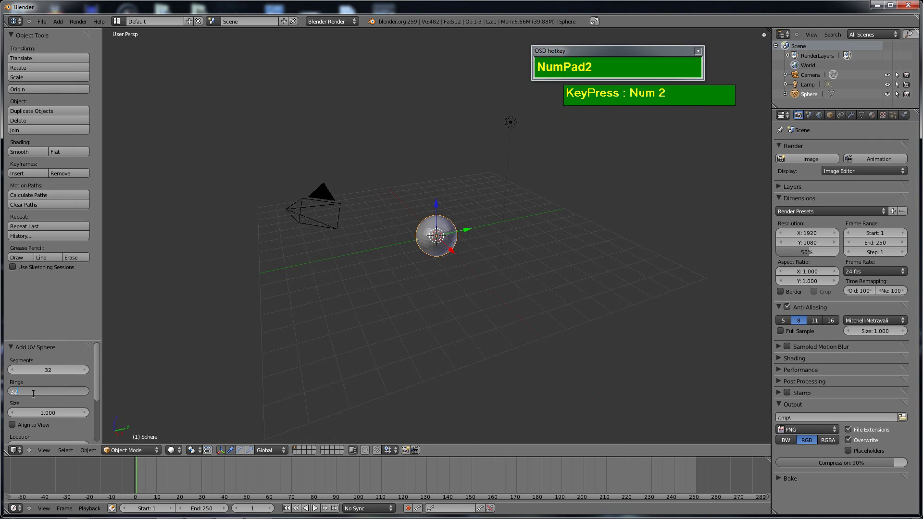
key("KP_Enter")
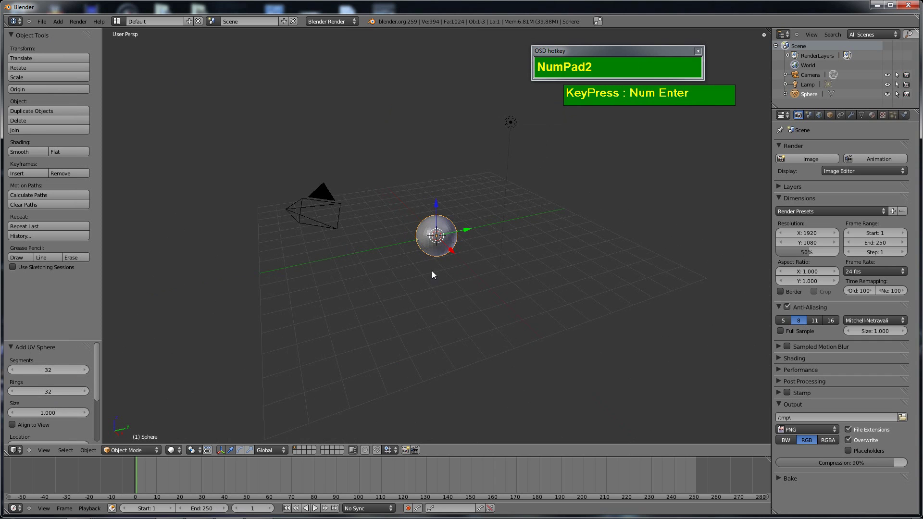
- Show the sphere as wireframe in right orthographic view and enter Edit Mode with face selection
scroll(474, 259, "up", 1)
scroll(475, 260, "down", 1)
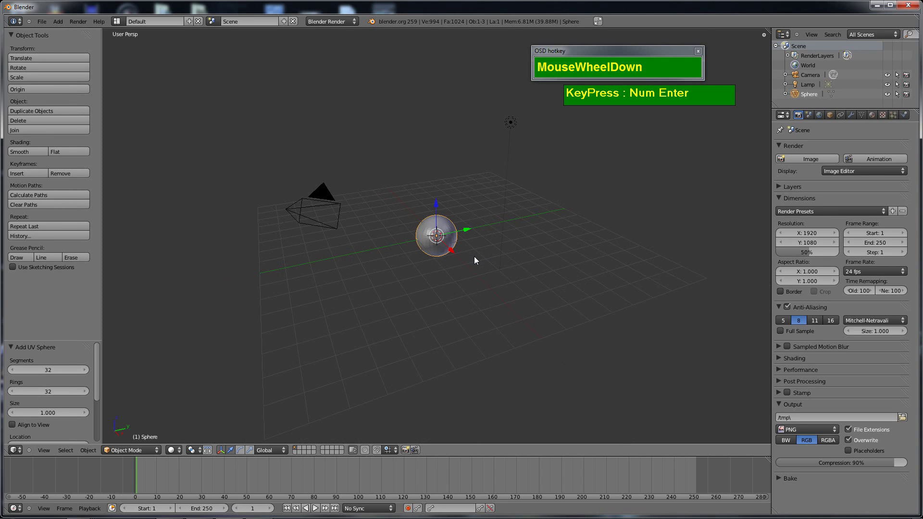
key("KP_3")
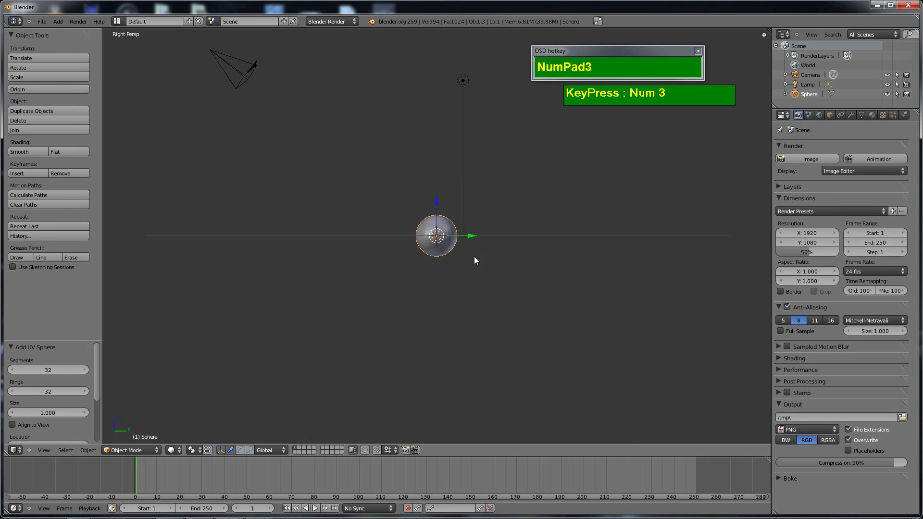
key("KP_5")
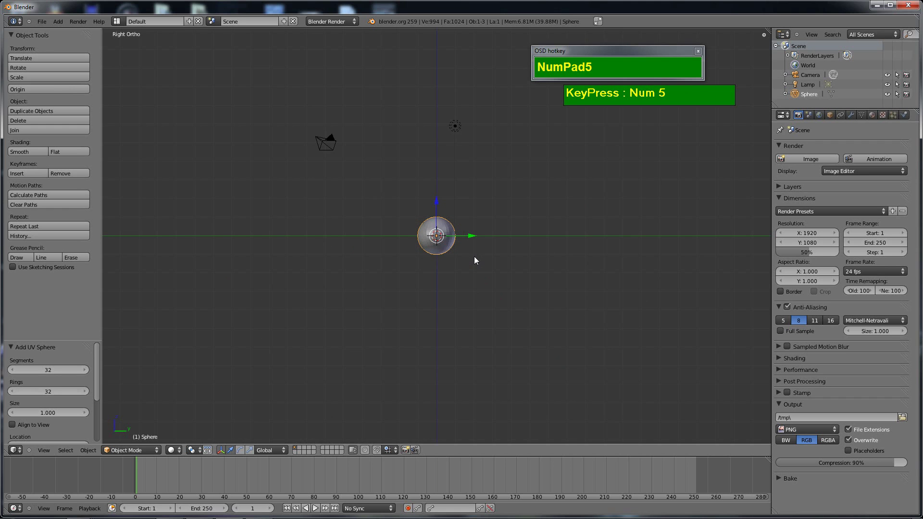
scroll(474, 260, "up", 8)
scroll(474, 259, "down", 1)
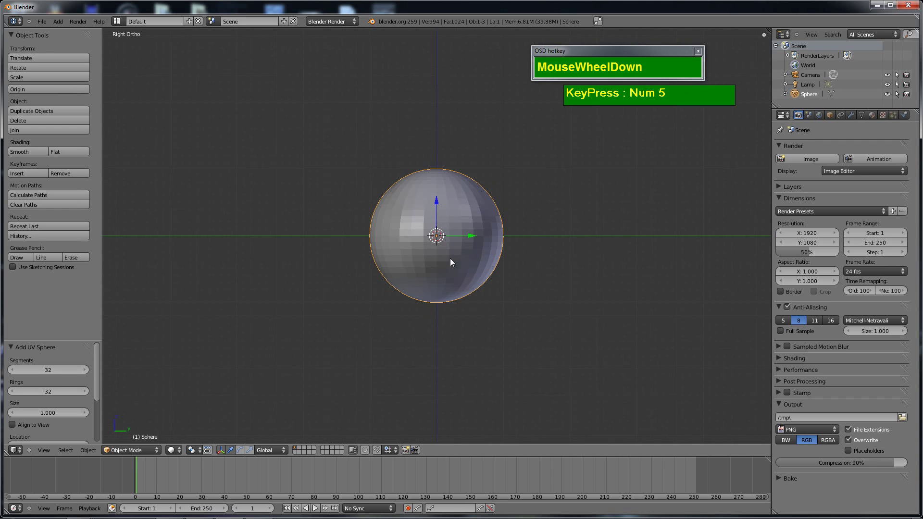
key("z")
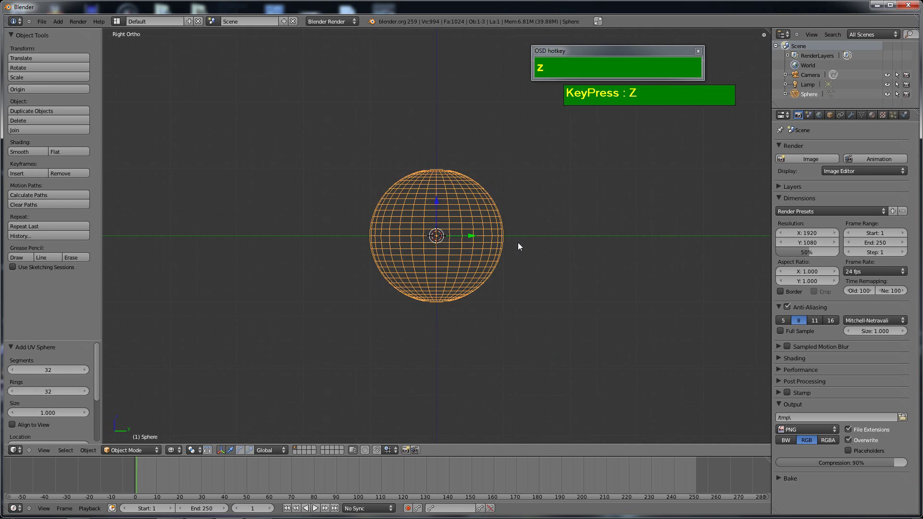
middle_click_drag(508, 239, 500, 266, "shift")
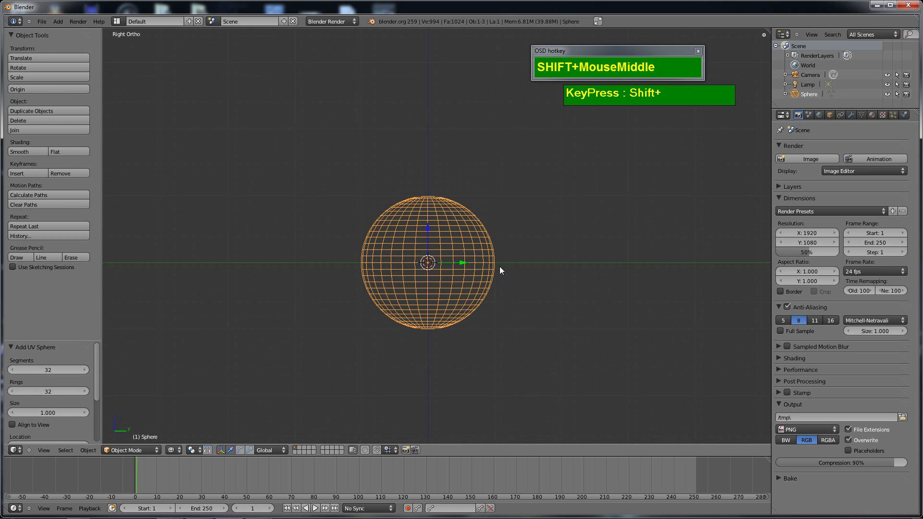
key("Tab")
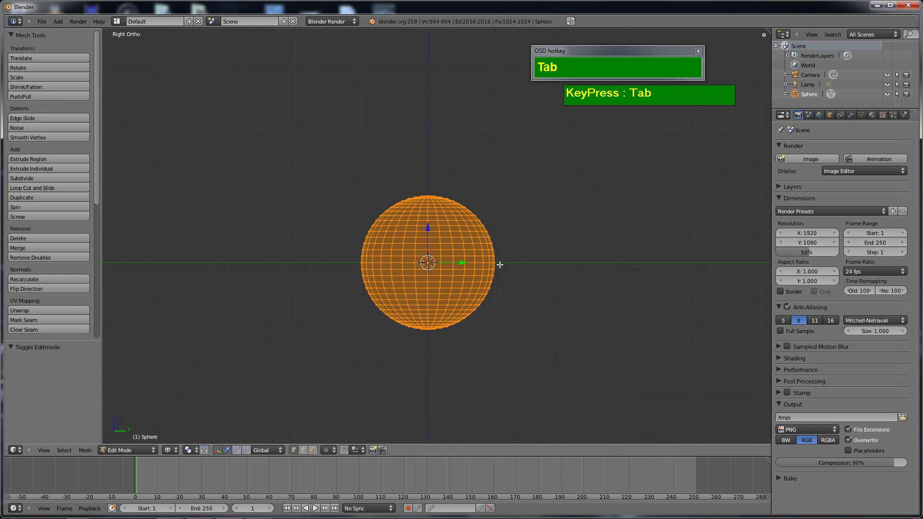
key("ctrl+Tab")
left_click(480, 246)
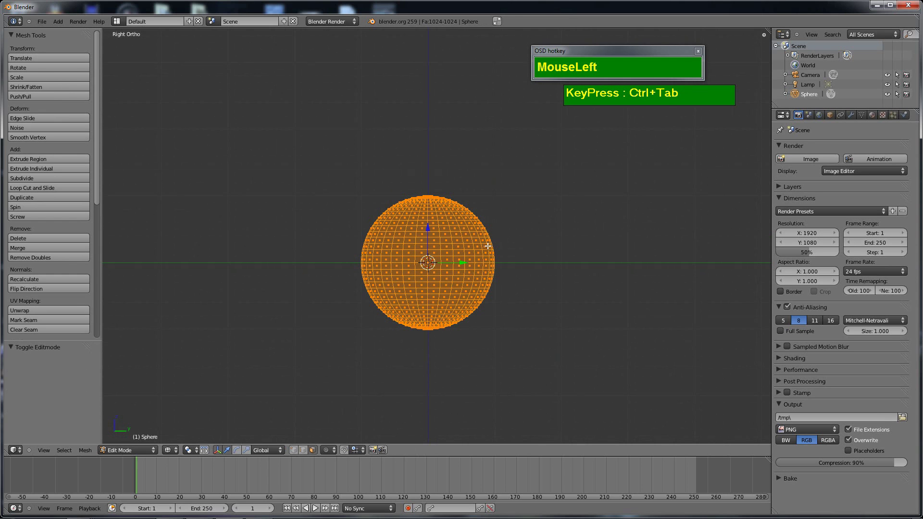
- Box-select the sphere's faces from the top to below the middle, grow the selection once and delete them, keeping the lower cap
key("a")
key("s")
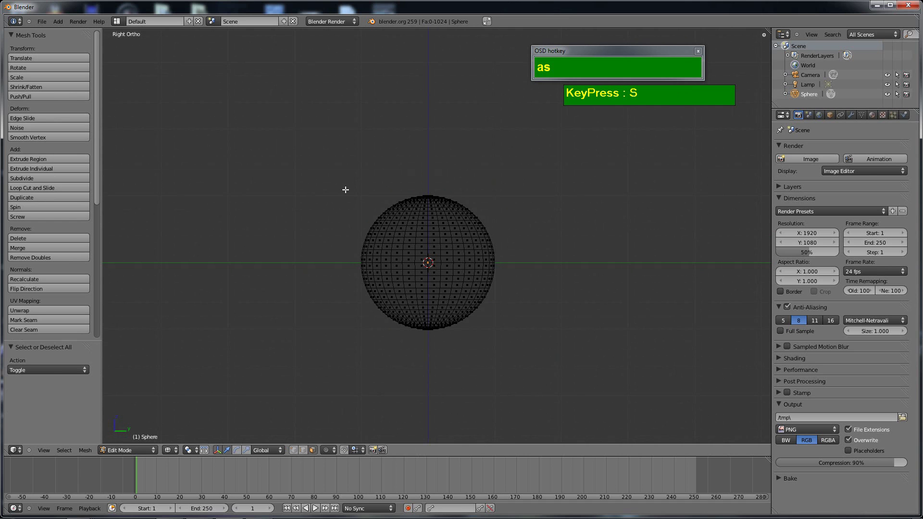
key("b")
left_click_drag(322, 177, 558, 298)
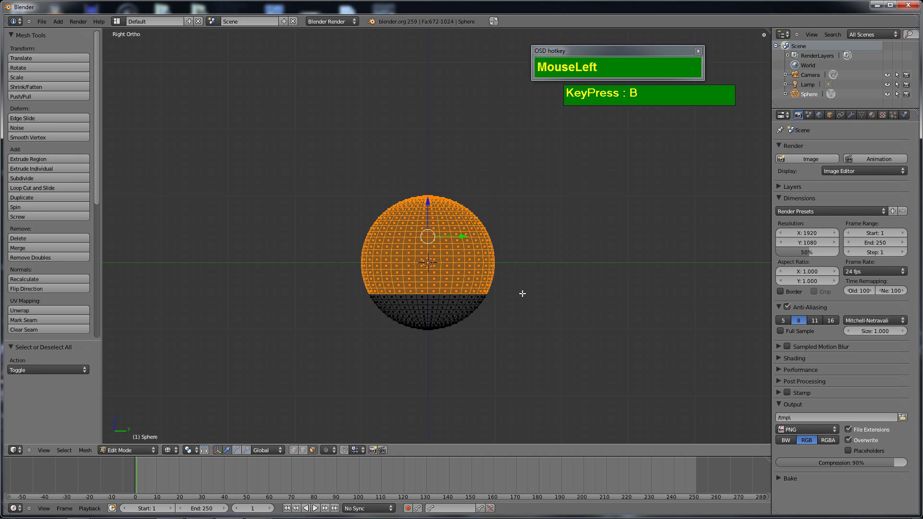
key("ctrl")
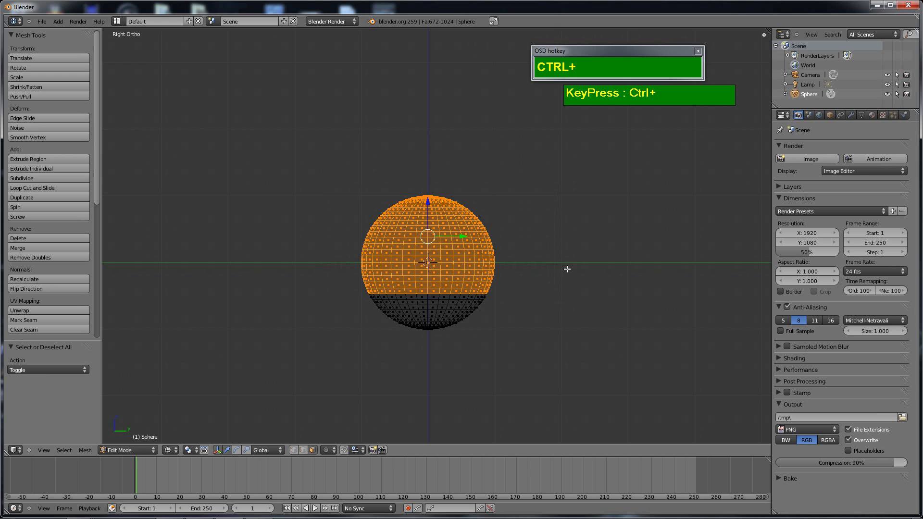
key("ctrl+KP_Add")
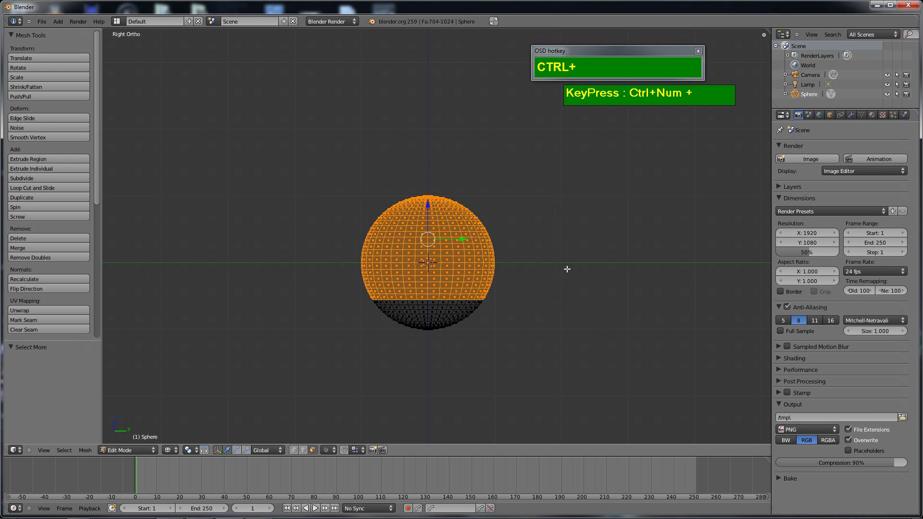
key("x")
left_click(520, 261)
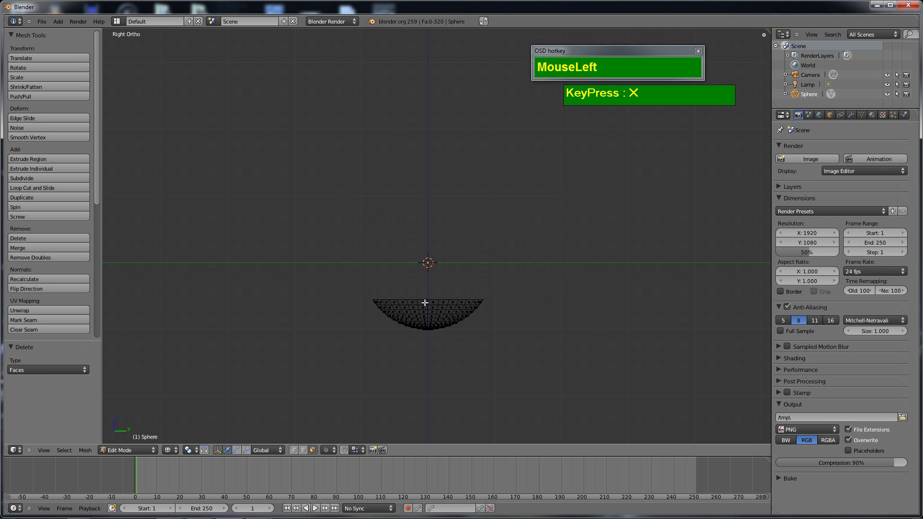
- Show the remaining bowl-shaped cap in solid shading, in Object Mode and right orthographic view
mouse_move(424, 302)
middle_mouse_down()
mouse_move(455, 381)
mouse_move(455, 371)
mouse_move(439, 416)
mouse_move(433, 336)
mouse_move(450, 402)
mouse_move(436, 245)
mouse_move(434, 318)
mouse_move(454, 258)
mouse_move(474, 245)
middle_mouse_up()
key("z")
key("Tab")
key("KP_3")
scroll(449, 303, "up", 2)
scroll(454, 235, "up", 2)
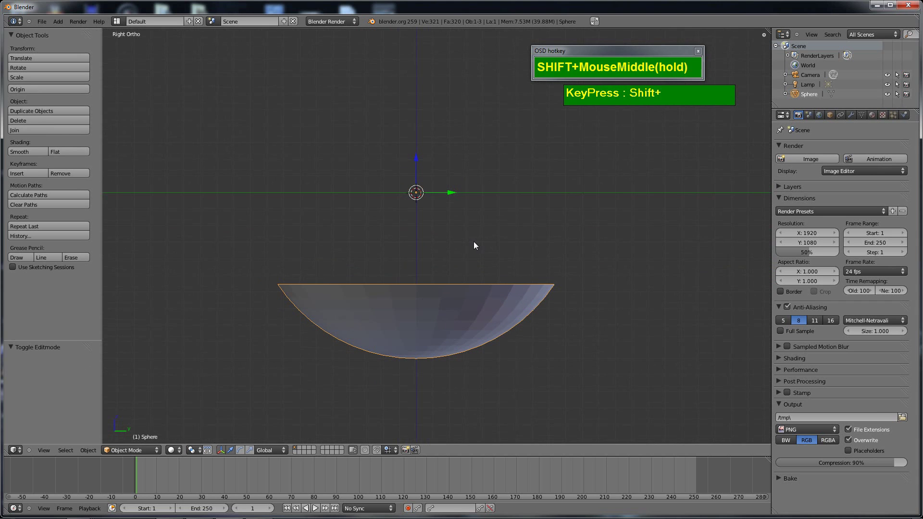
left_click_drag(671, 96, 640, 98)
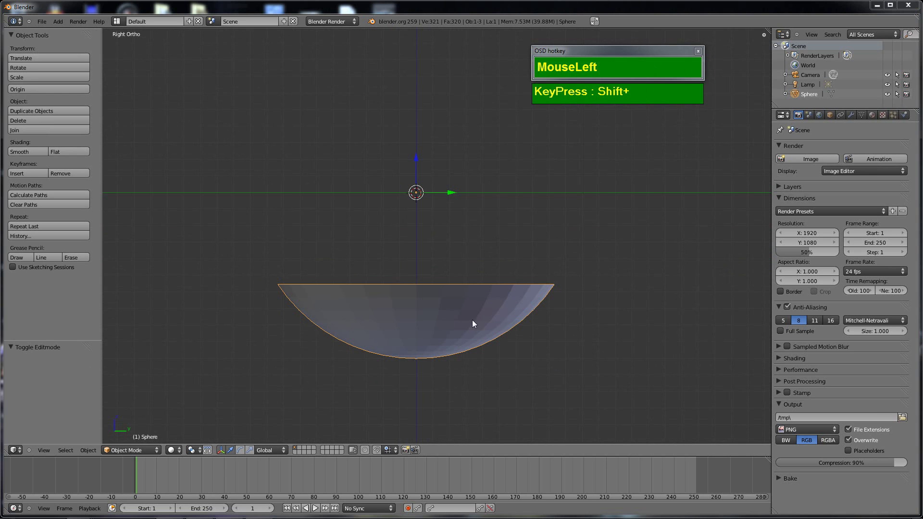
- Return the bowl-shaped cap to Edit Mode and select all of its faces
key("Tab")
right_click(460, 302)
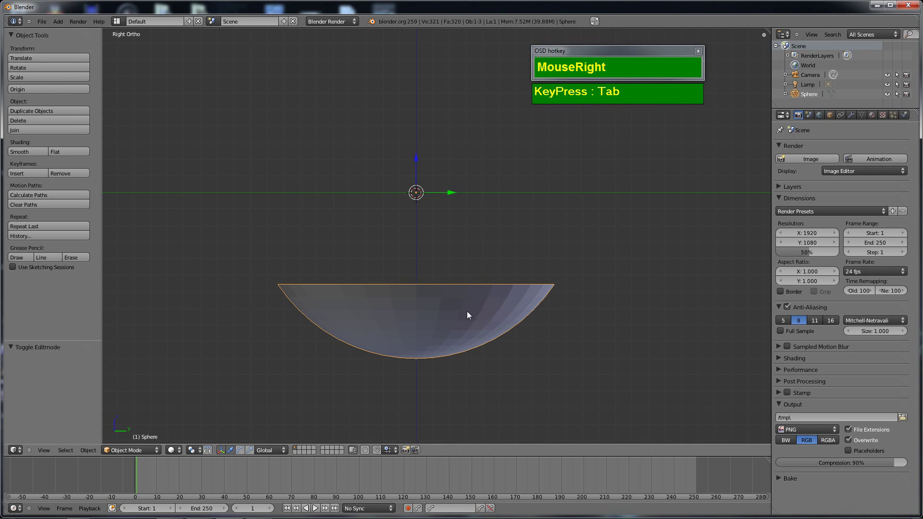
key("Tab")
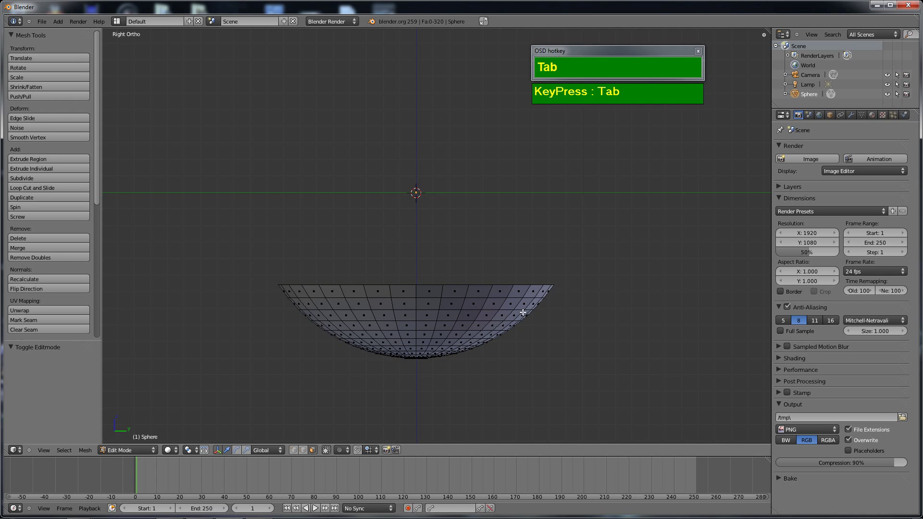
key("a")
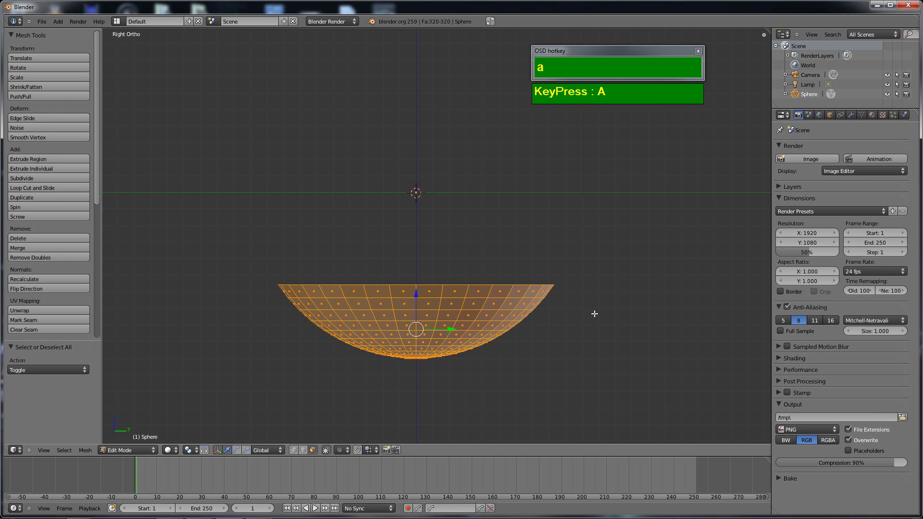
key("s")
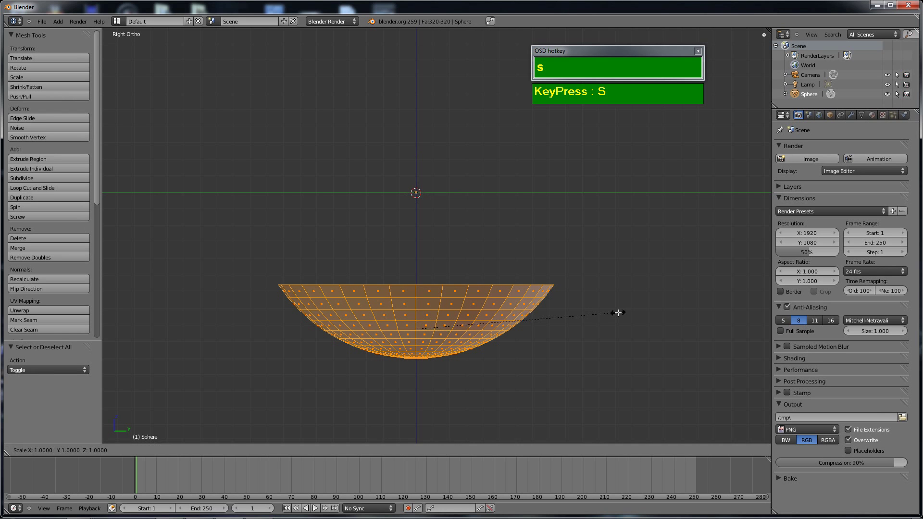
key("z")
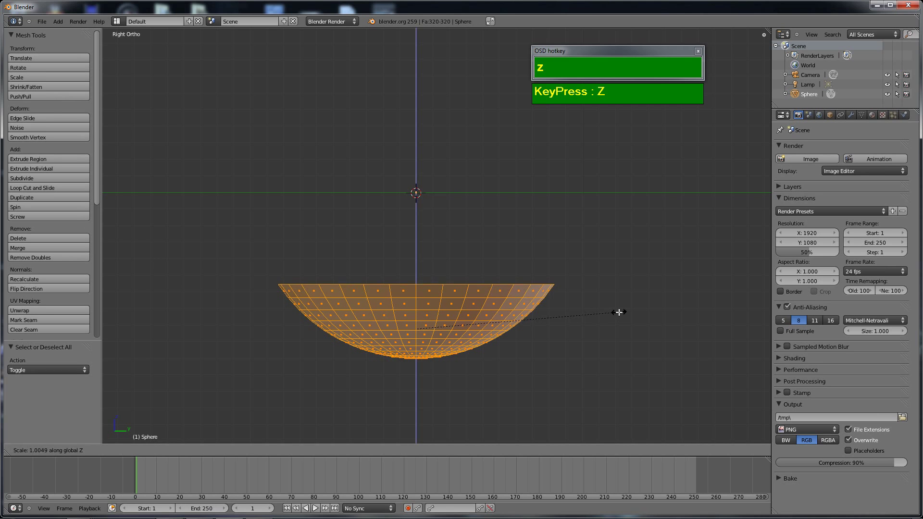
right_click(618, 312)
- Flatten the selected bowl faces by scaling them along the Z axis to about 0.433
key("s")
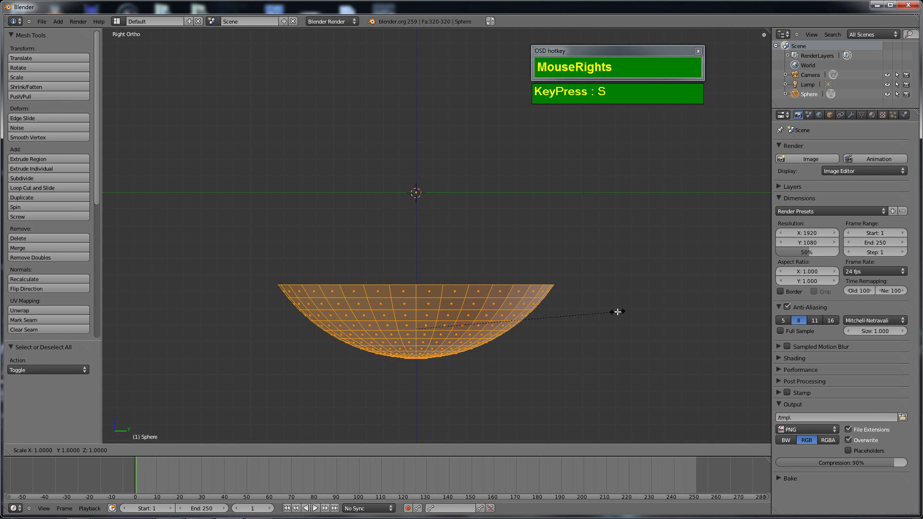
key("z")
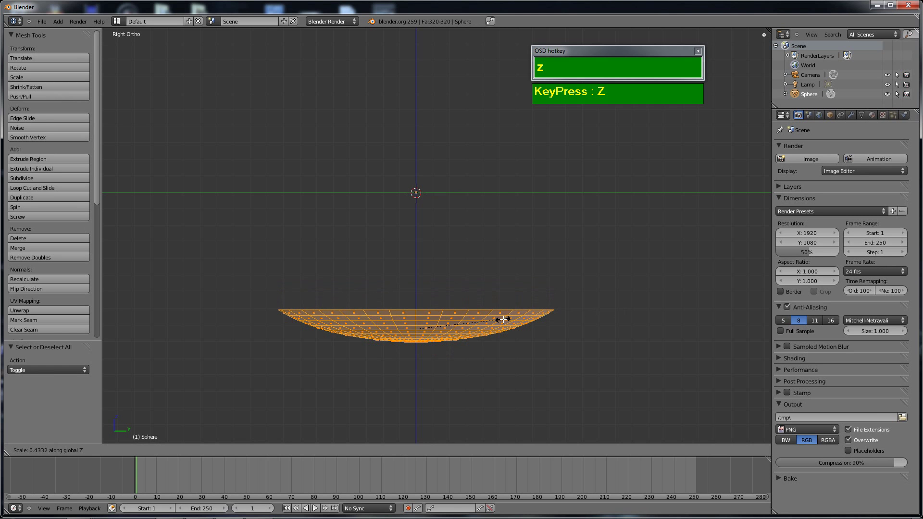
left_click(503, 319)
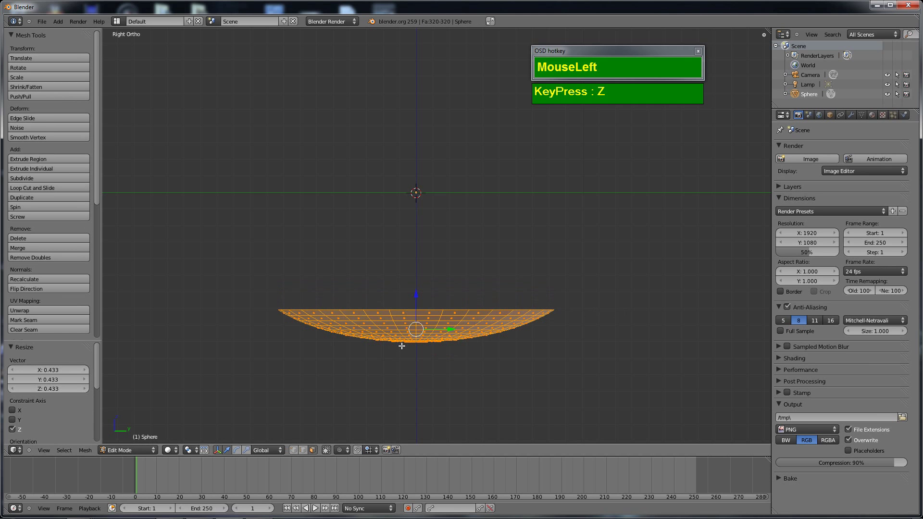
- Raise all of the bowl's faces about 0.910 along the Z axis so its lowest point sits at the origin
middle_click_drag(453, 373, 433, 392)
key("Tab")
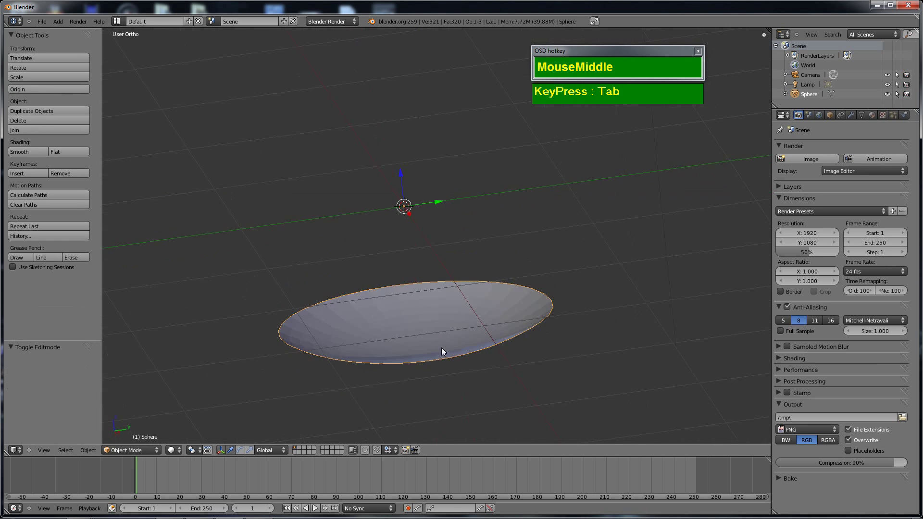
mouse_move(441, 351)
middle_mouse_down()
mouse_move(426, 315)
mouse_move(336, 397)
mouse_move(367, 380)
mouse_move(423, 281)
mouse_move(438, 386)
mouse_move(429, 305)
middle_mouse_up()
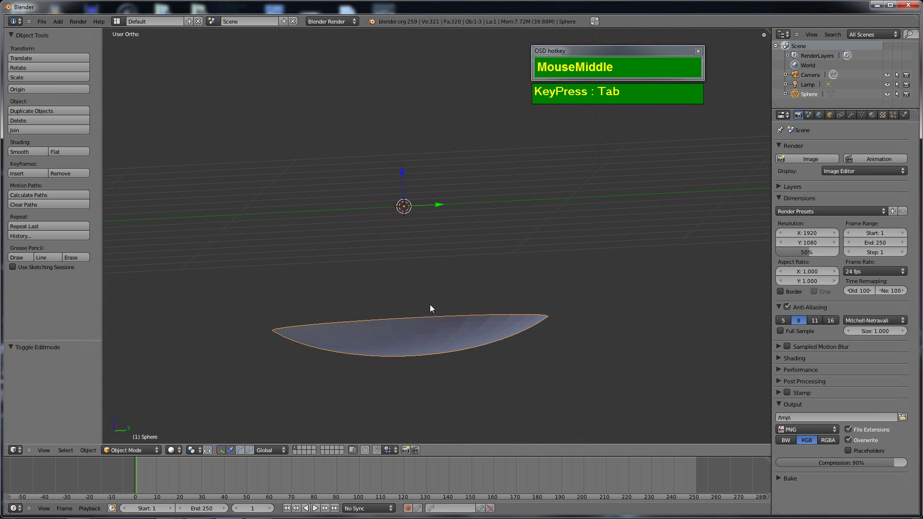
key("KP_3")
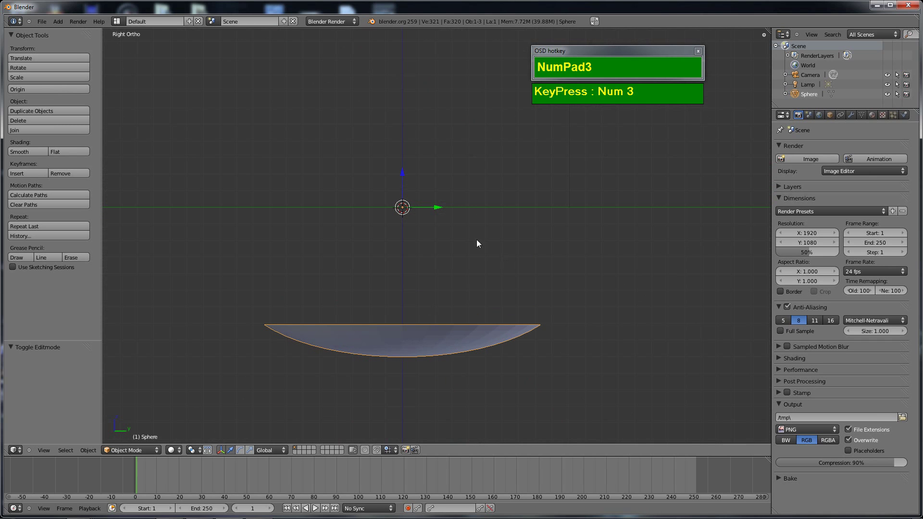
key("Tab")
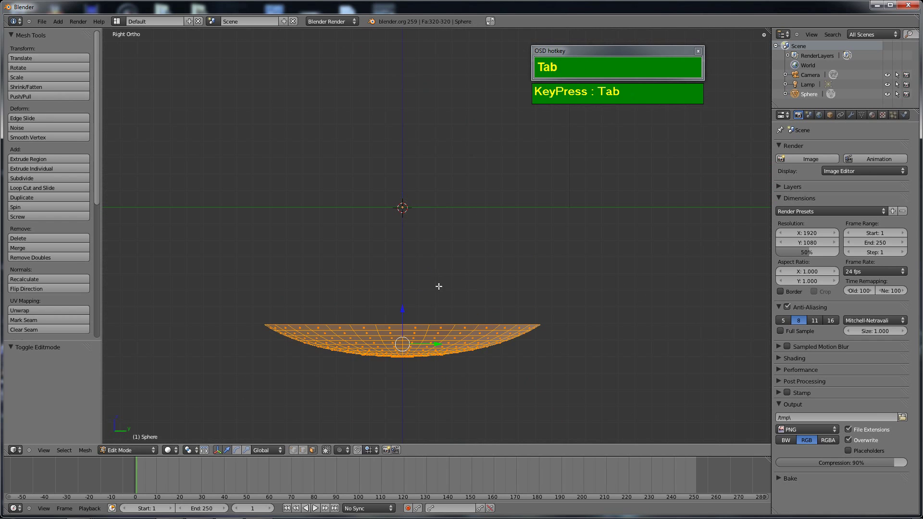
middle_click_drag(442, 337, 419, 314, "shift")
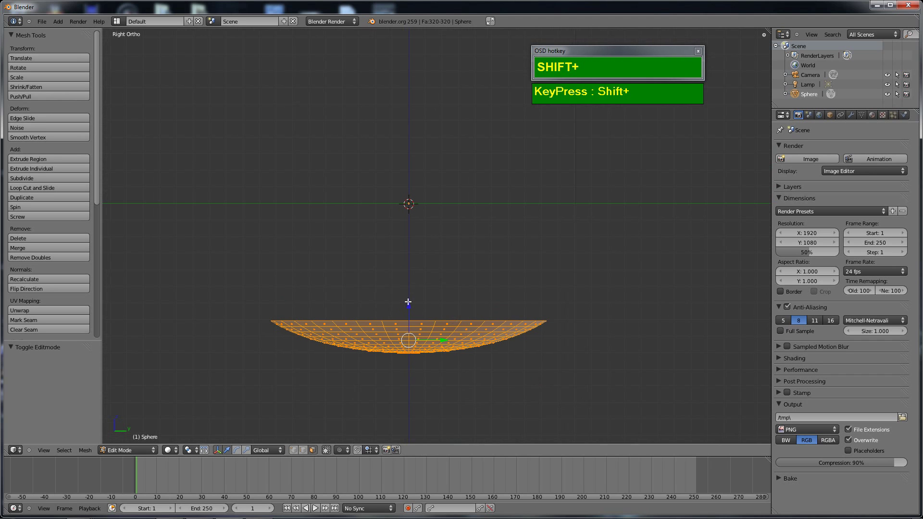
left_click_drag(408, 307, 399, 153)
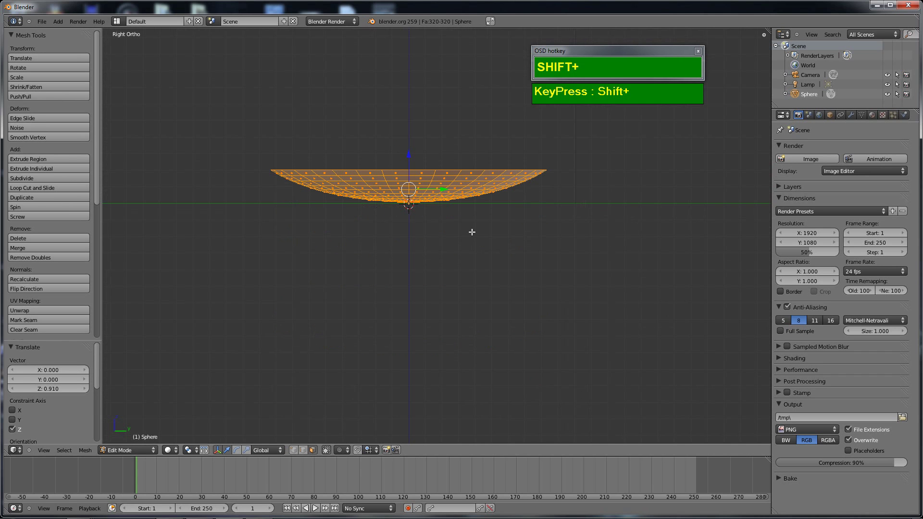
middle_click_drag(472, 233, 473, 273, "shift")
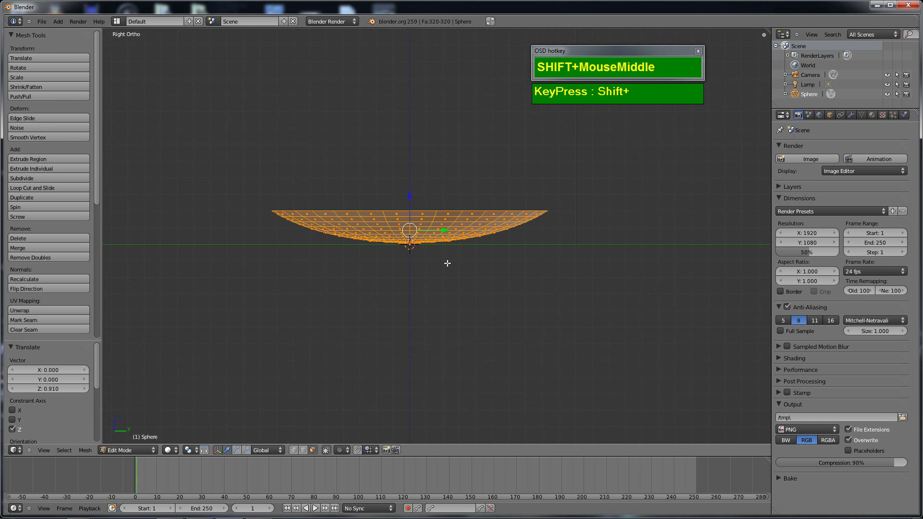
- Show the bowl in wireframe from the top view, deselect everything and switch to vertex select mode
key("KP_7")
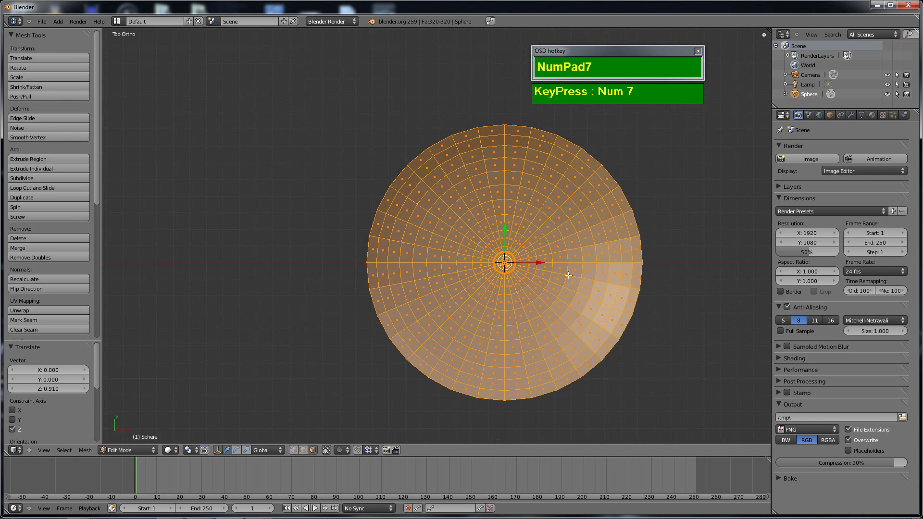
middle_click_drag(567, 276, 530, 233, "shift")
key("shift+z")
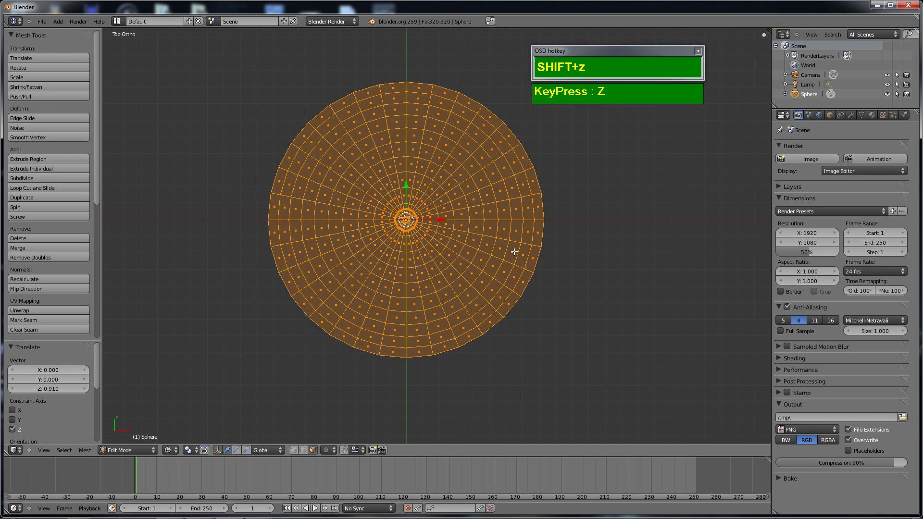
key("a")
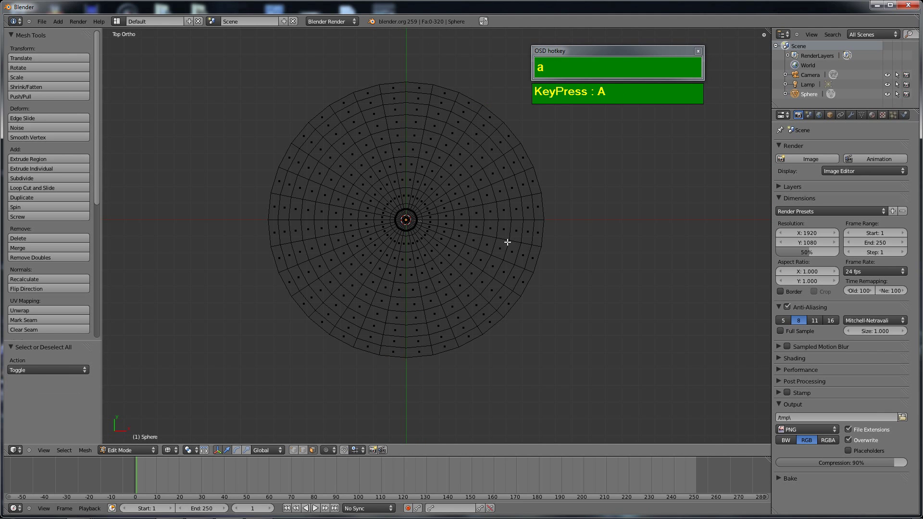
key("ctrl+Tab")
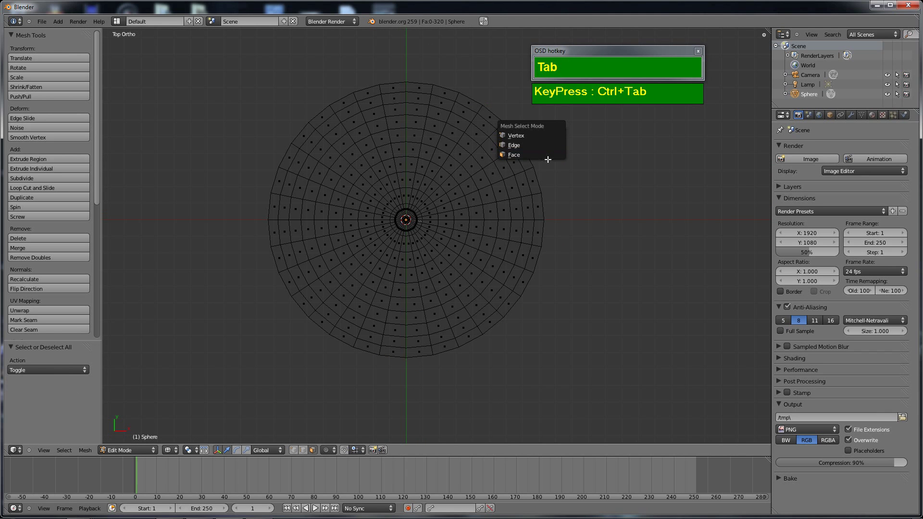
left_click(531, 140)
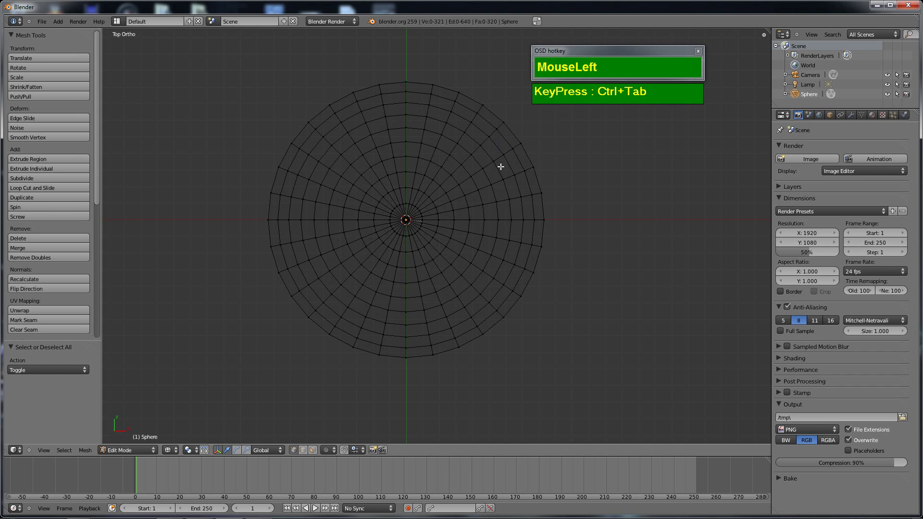
- Enable proportional editing for the bowl mesh
scroll(521, 206, "down", 3)
mouse_move(499, 252)
middle_mouse_down("shift")
mouse_move(507, 252)
mouse_move(488, 254)
middle_mouse_up("shift")
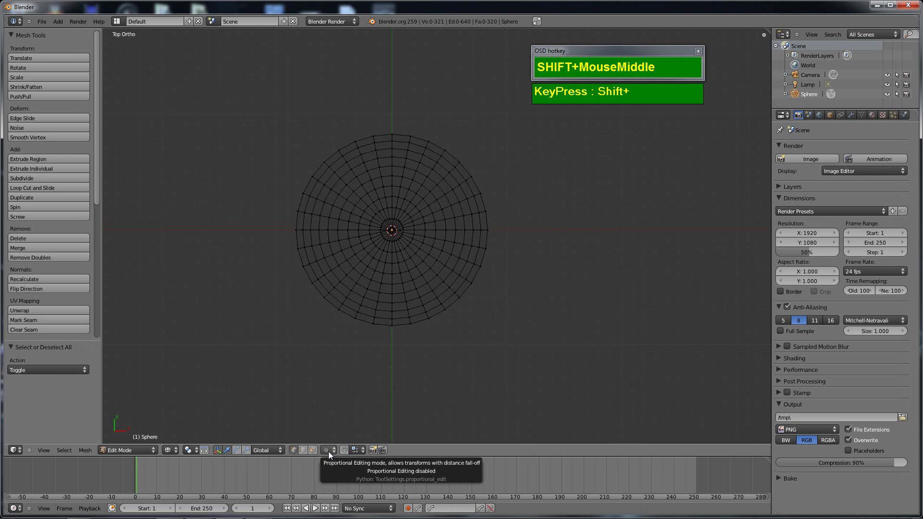
left_click_drag(328, 451, 332, 429)
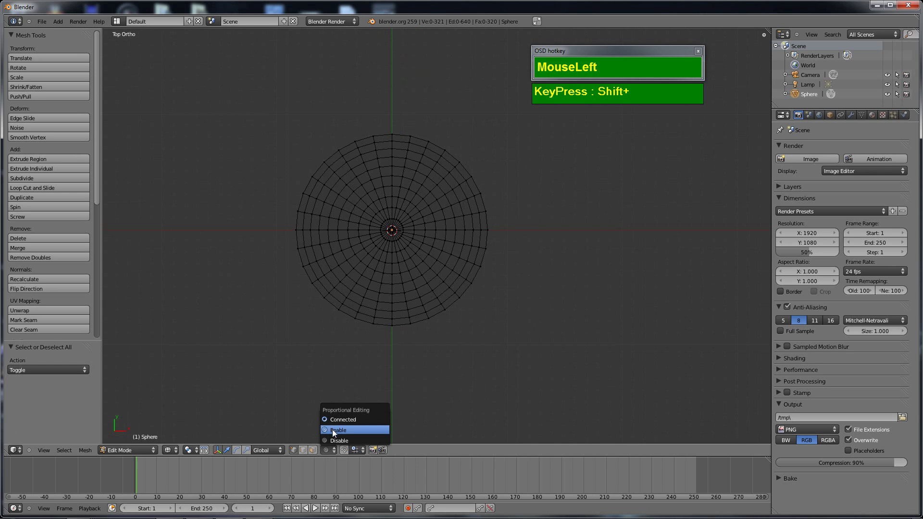
left_click(332, 428)
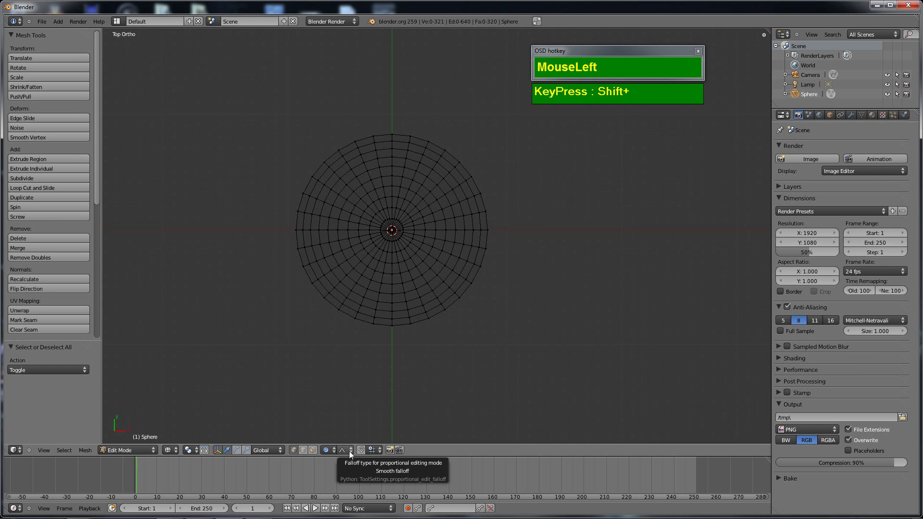
- Move the rim vertex at the negative Y end about -0.651 along Y, with smooth proportional falloff sized about 1.61
right_click(392, 333)
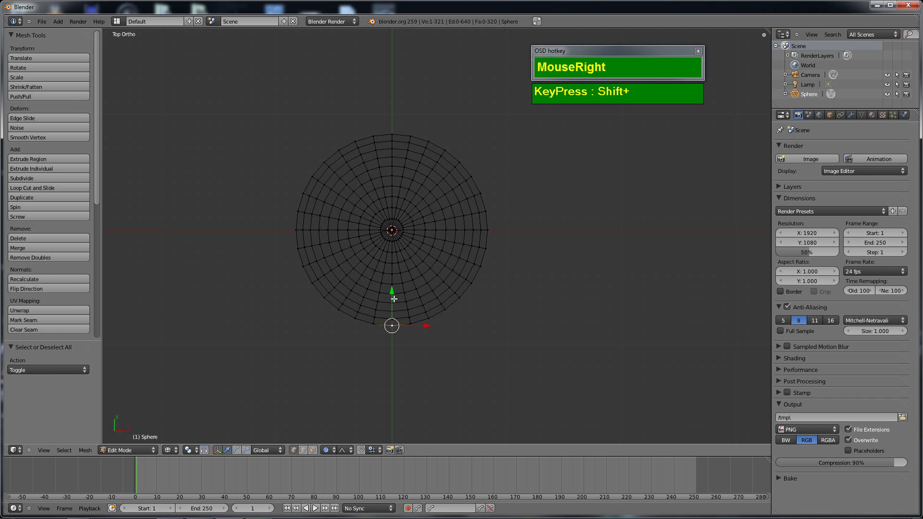
left_click_drag(392, 291, 419, 366)
scroll(397, 310, "up", 1)
scroll(398, 311, "down", 4)
scroll(402, 321, "down", 3)
scroll(408, 327, "down", 2)
scroll(411, 333, "up", 1)
scroll(413, 336, "down", 1)
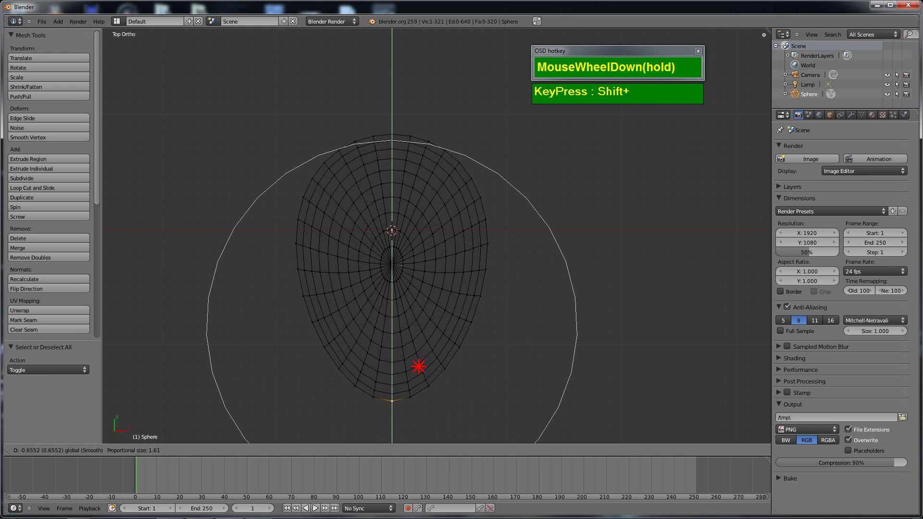
left_click(419, 366)
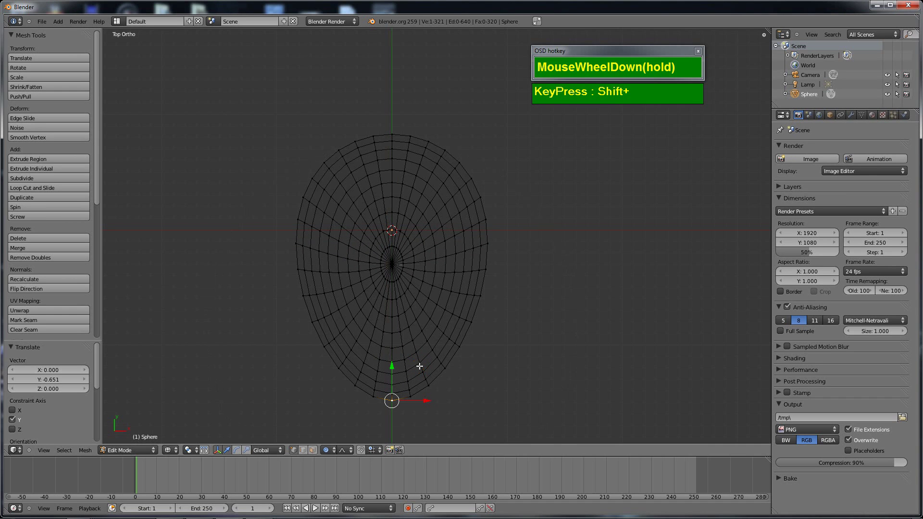
- Show the egg-shaped bowl in Object Mode with solid display and apply smooth shading to it
middle_click_drag(324, 380, 420, 305)
middle_click_drag(525, 383, 416, 300, "shift")
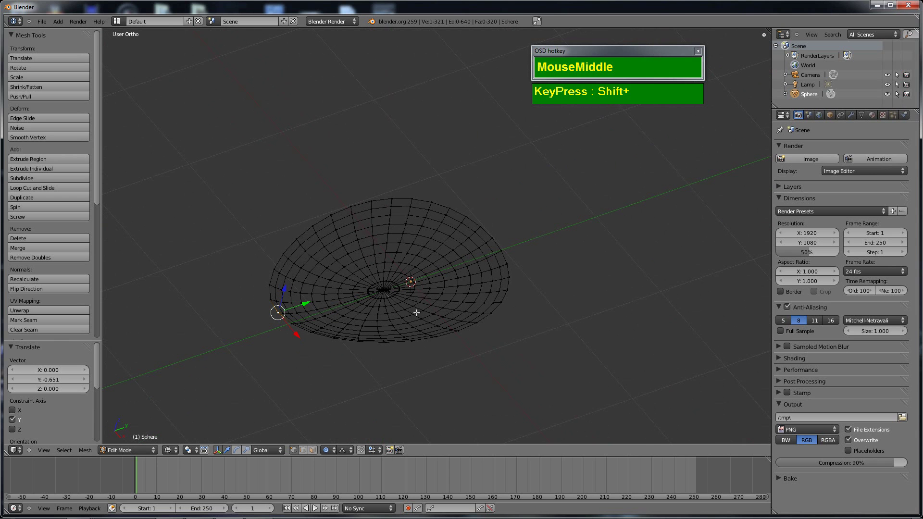
key("Tab")
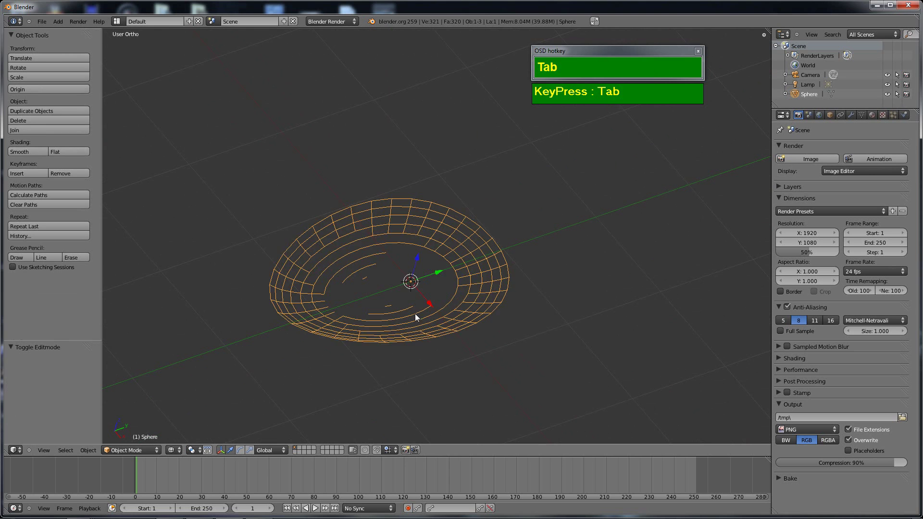
mouse_move(414, 313)
middle_mouse_down("shift")
mouse_move(541, 308)
mouse_move(534, 296)
mouse_move(475, 395)
mouse_move(520, 259)
mouse_move(495, 210)
mouse_move(480, 354)
mouse_move(388, 317)
mouse_move(516, 356)
mouse_move(445, 340)
mouse_move(458, 293)
mouse_move(473, 335)
mouse_move(471, 403)
mouse_move(447, 398)
mouse_move(457, 356)
mouse_move(469, 355)
mouse_move(486, 315)
mouse_move(487, 262)
mouse_move(523, 336)
mouse_move(562, 317)
mouse_move(126, 175)
middle_mouse_up("shift")
key("z")
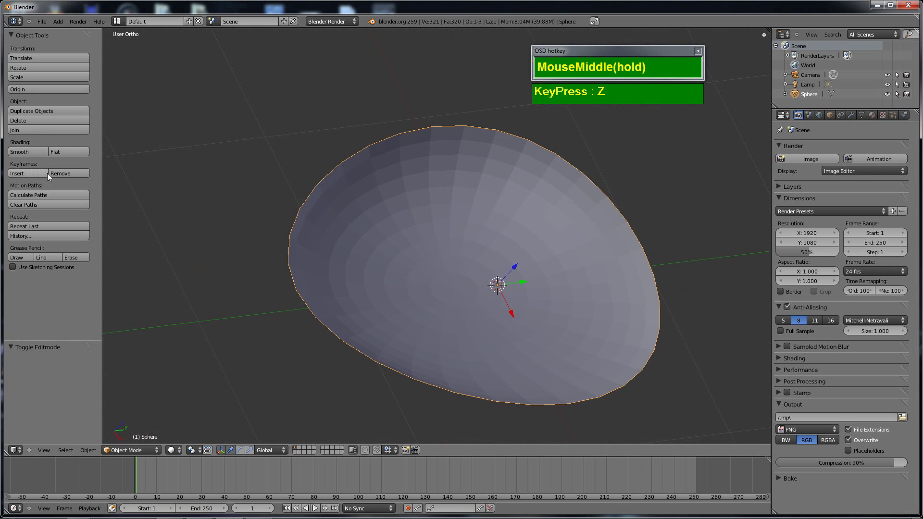
left_click(31, 152)
mouse_move(149, 200)
middle_mouse_down()
mouse_move(513, 275)
mouse_move(430, 394)
mouse_move(485, 270)
mouse_move(537, 235)
mouse_move(527, 295)
mouse_move(485, 302)
middle_mouse_up()
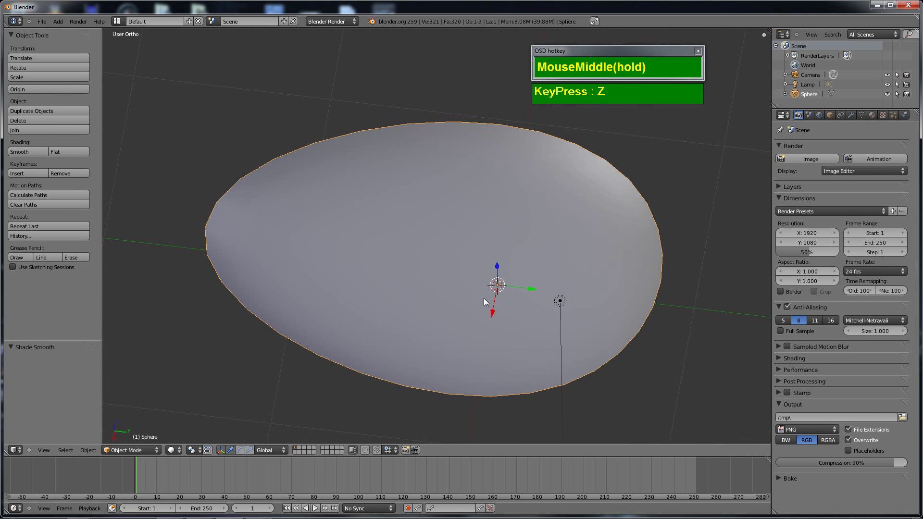
- Return to Edit Mode in top view, split the 3D view into two side-by-side areas and set the new one to right orthographic
key("Tab")
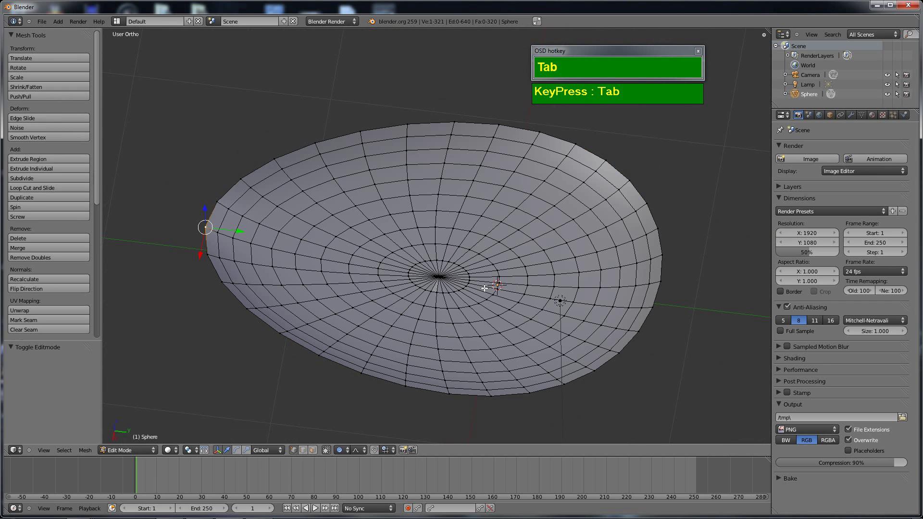
key("KP_7")
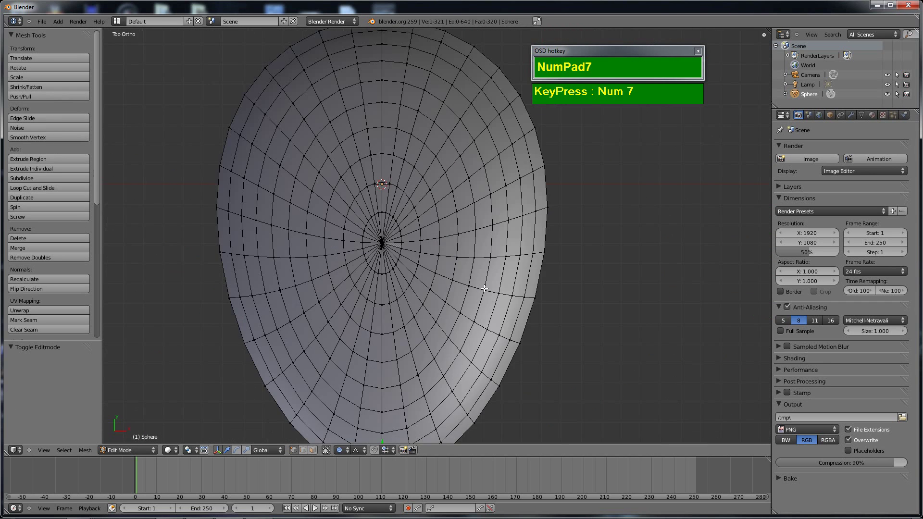
right_click(490, 456)
left_click(491, 456)
left_click(406, 240)
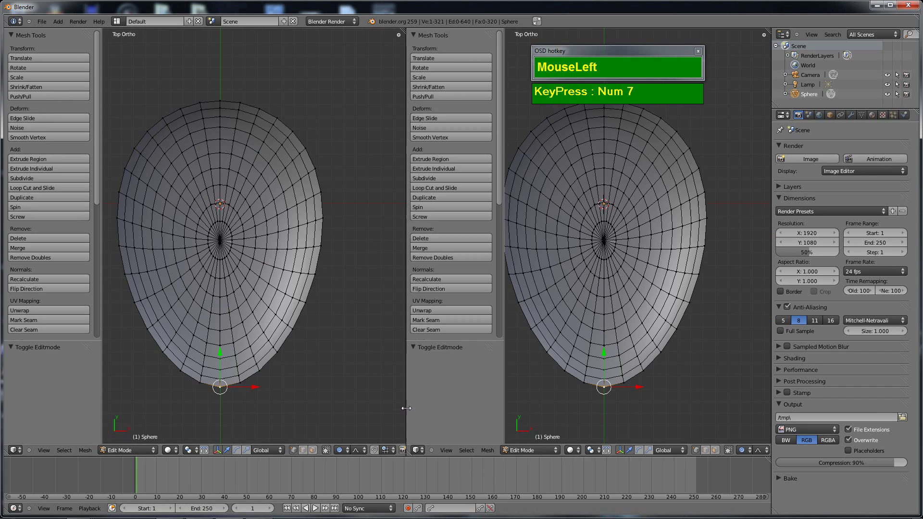
key("KP_3")
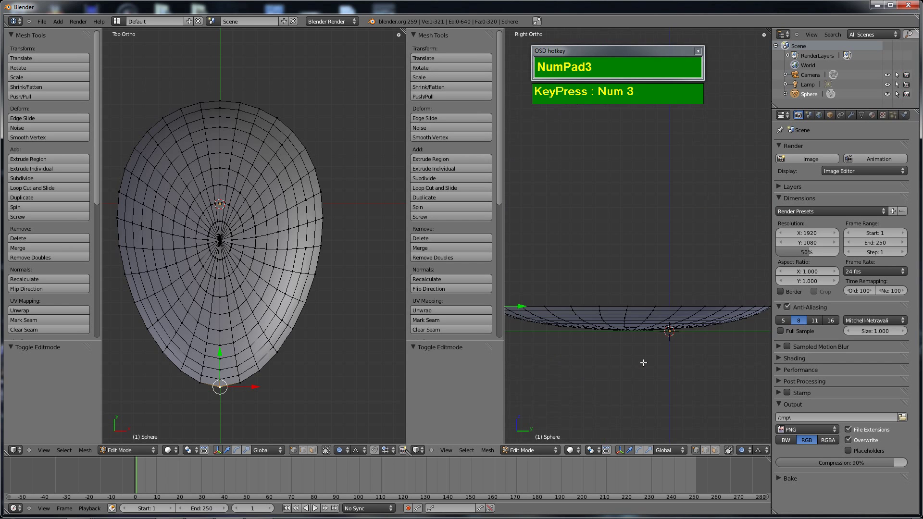
scroll(643, 363, "down", 2)
middle_click_drag(664, 365, 689, 337, "shift")
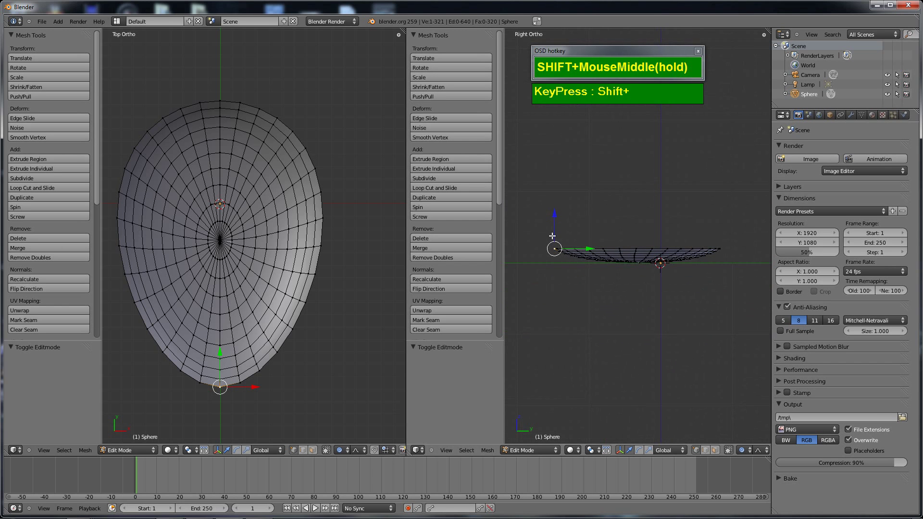
- Display both viewports in wireframe and hide the tool shelf in the right orthographic viewport
key("z")
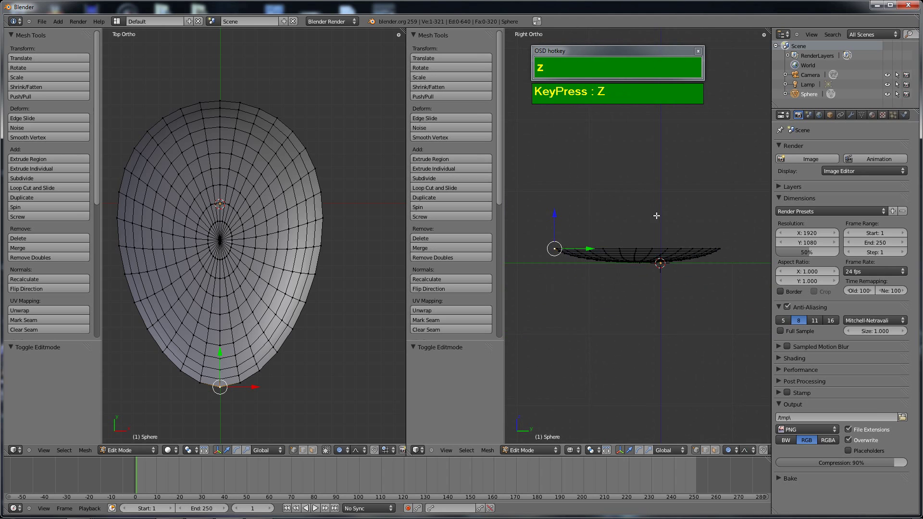
right_click(360, 259)
key("z")
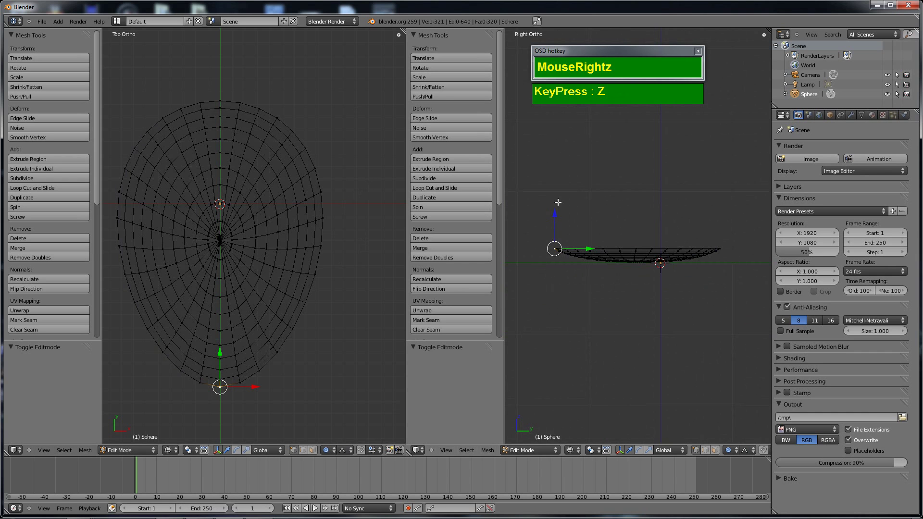
key("t")
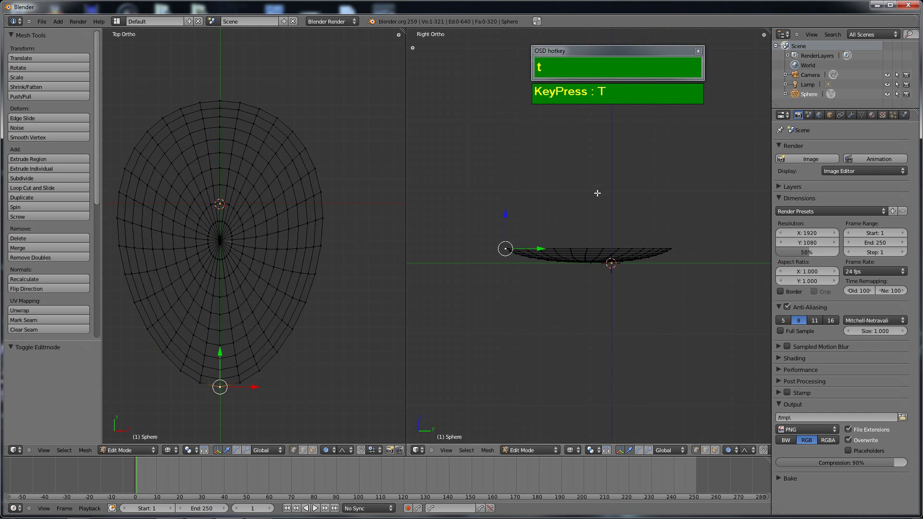
scroll(591, 286, "up", 1)
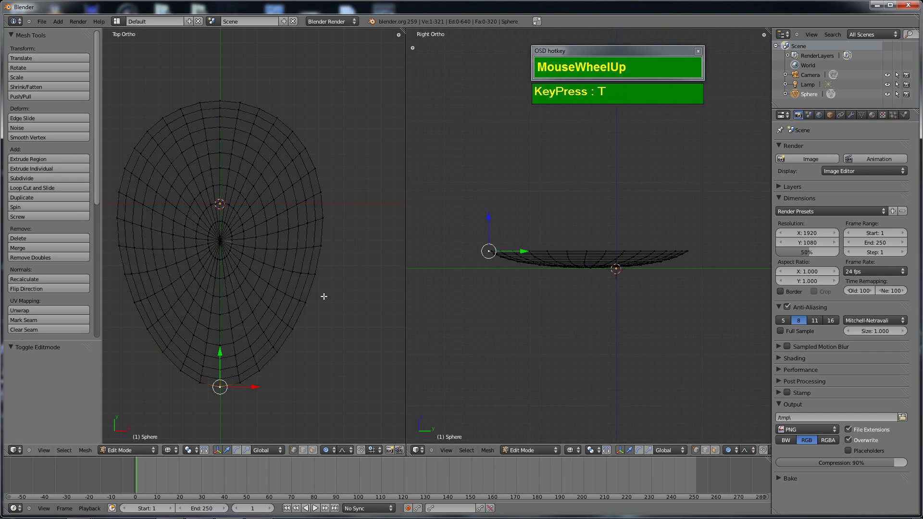
- Move the bowl's centre vertex about 0.291 along Y, with smooth proportional falloff sized about 1.10
middle_click_drag(290, 271, 322, 241, "shift")
scroll(322, 240, "up", 2)
right_click(255, 207)
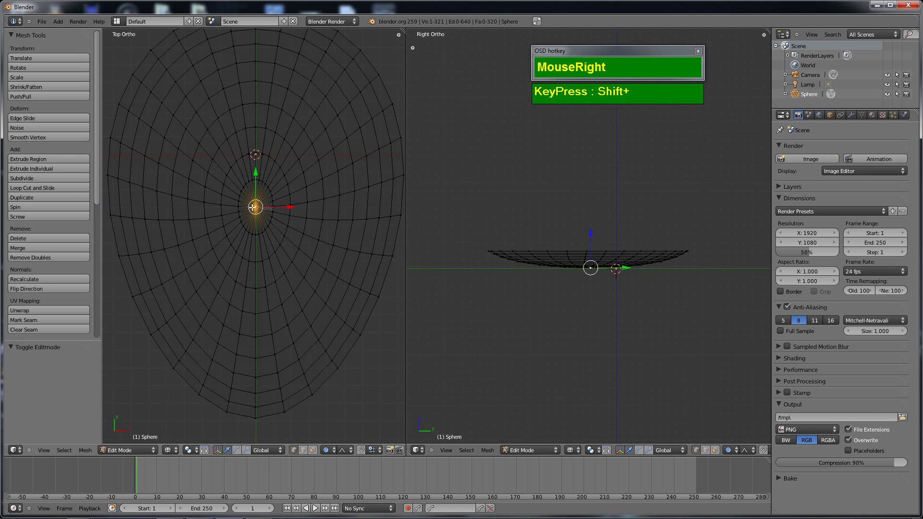
middle_click_drag(271, 213, 261, 258, "shift")
scroll(274, 233, "down", 2)
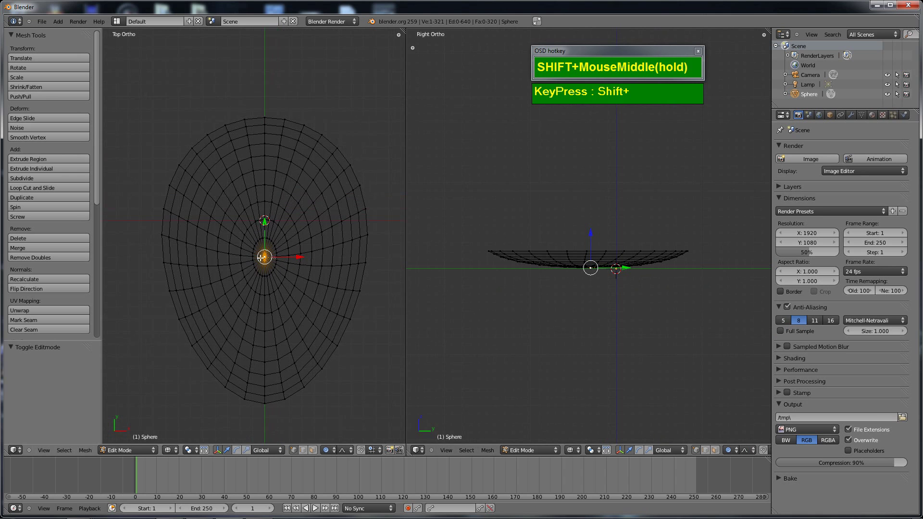
left_click_drag(266, 225, 263, 195)
scroll(265, 224, "down", 2)
scroll(265, 224, "up", 2)
scroll(264, 224, "up", 2)
scroll(265, 223, "up", 2)
scroll(267, 222, "up", 1)
scroll(269, 221, "up", 1)
scroll(266, 203, "down", 1)
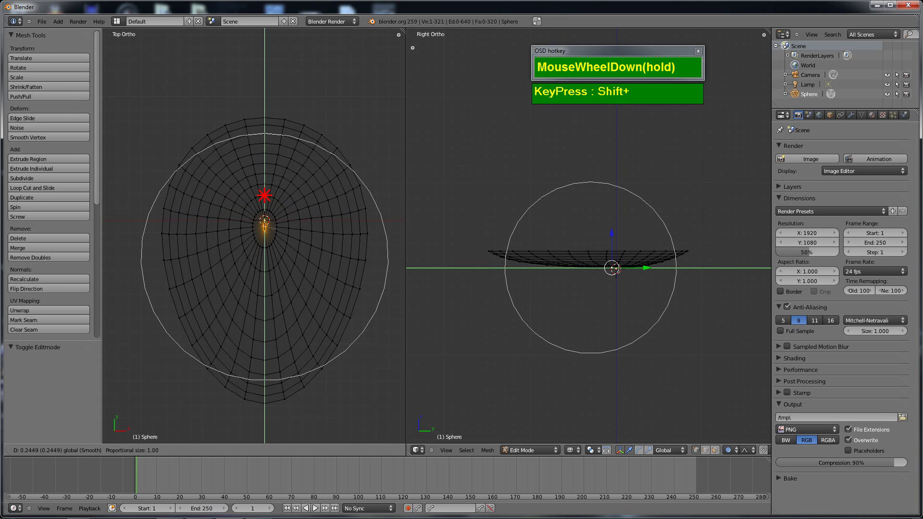
scroll(264, 195, "down", 1)
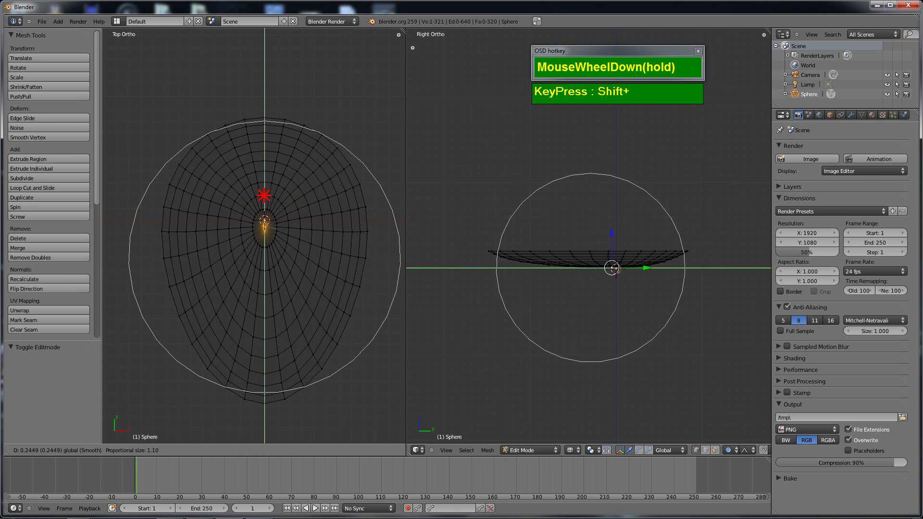
left_click_drag(264, 195, 264, 190)
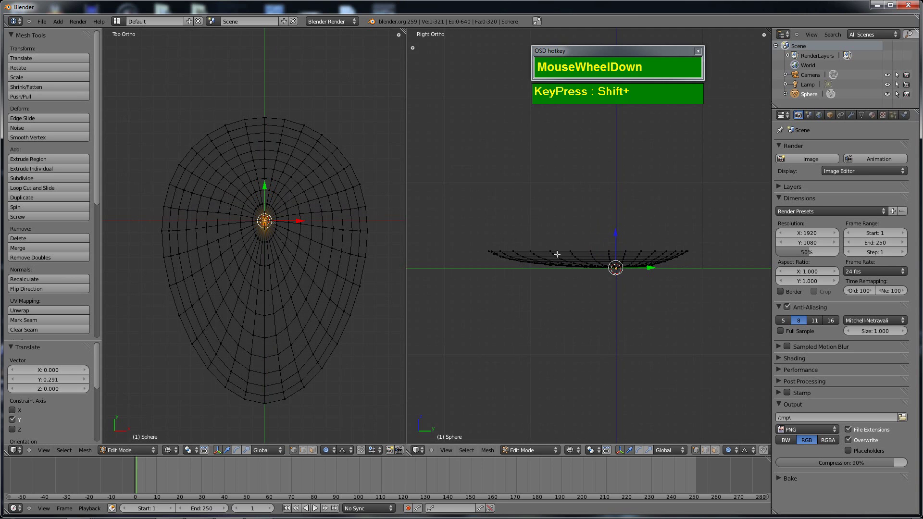
- Show the bowl in Object Mode with solid display and inspect its shape from several angles
scroll(265, 225, "down", 1)
scroll(305, 243, "up", 1)
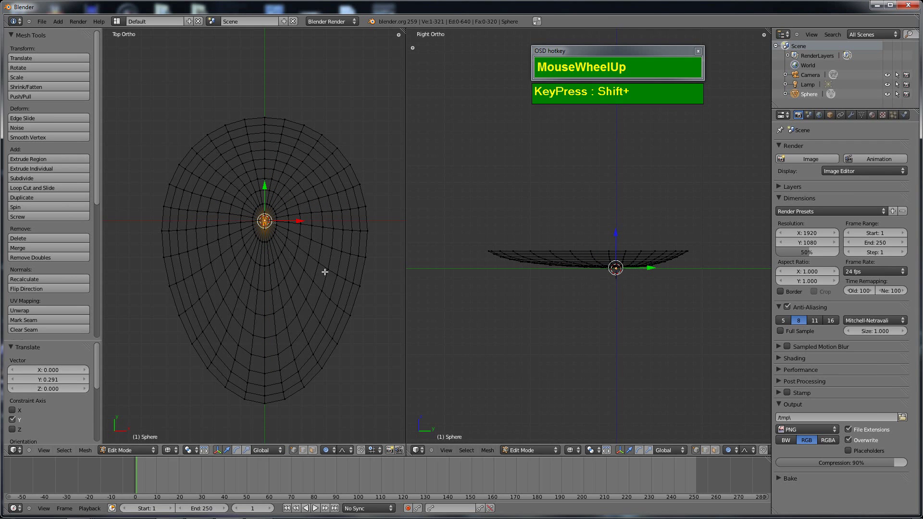
mouse_move(294, 298)
middle_mouse_down()
mouse_move(240, 239)
mouse_move(367, 247)
mouse_move(321, 296)
mouse_move(298, 286)
middle_mouse_up()
scroll(288, 288, "down", 2)
key("Tab")
key("z")
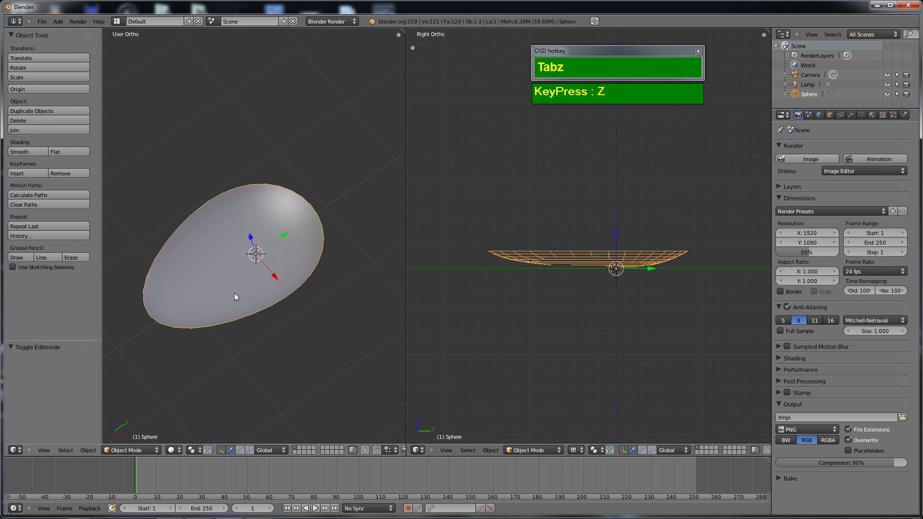
mouse_move(234, 292)
middle_mouse_down("shift")
mouse_move(277, 305)
mouse_move(261, 213)
mouse_move(314, 280)
mouse_move(290, 312)
mouse_move(260, 291)
mouse_move(316, 215)
mouse_move(329, 408)
middle_mouse_up("shift")
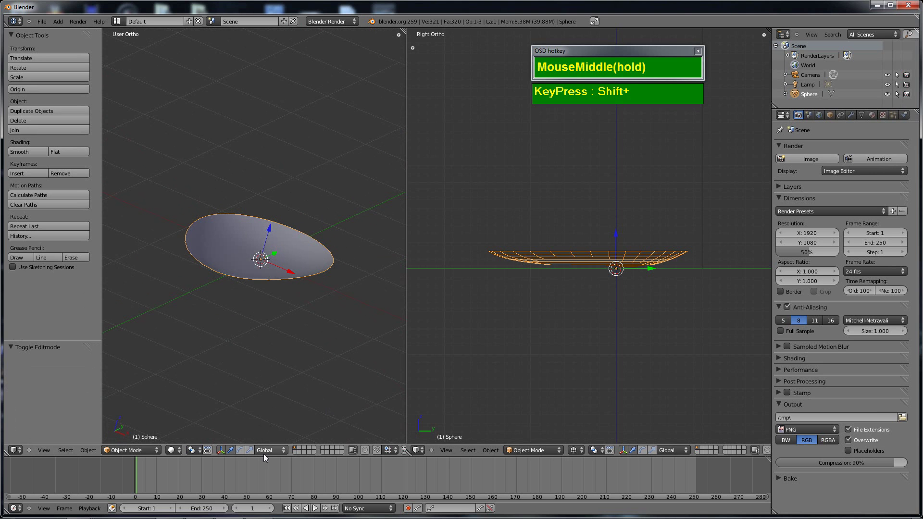
middle_click_drag(264, 457, 265, 452)
middle_click_drag(294, 413, 399, 281)
scroll(302, 308, "up", 2)
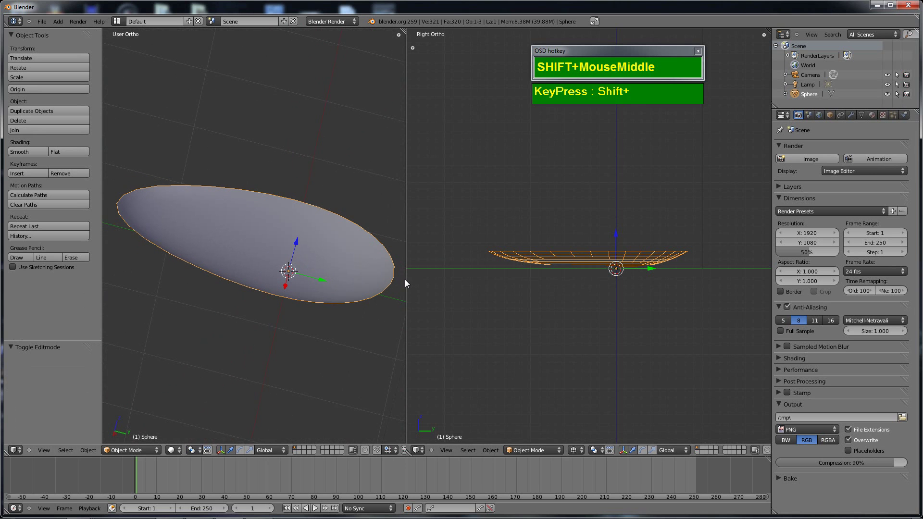
- Widen the solid-display viewport, return to Edit Mode and select the entire bowl mesh
left_click_drag(404, 282, 489, 282)
middle_click(362, 284)
key("Tab")
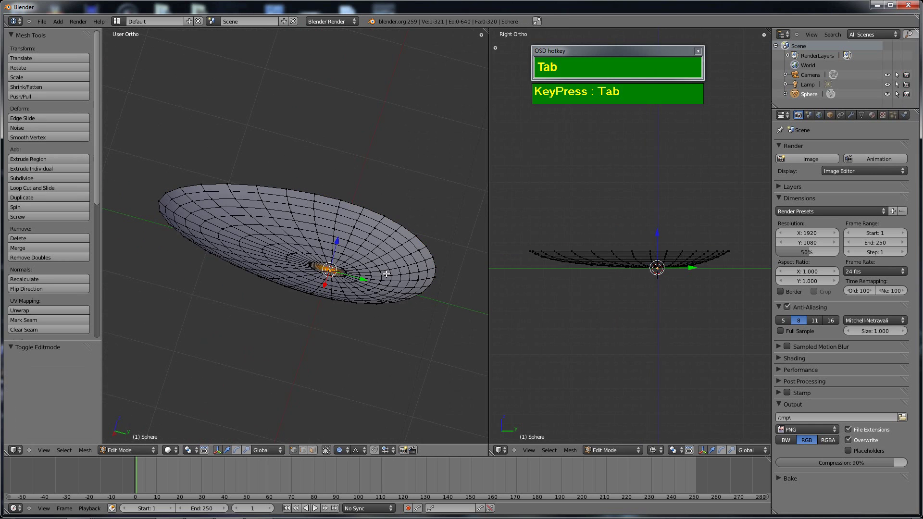
middle_click_drag(387, 274, 393, 295)
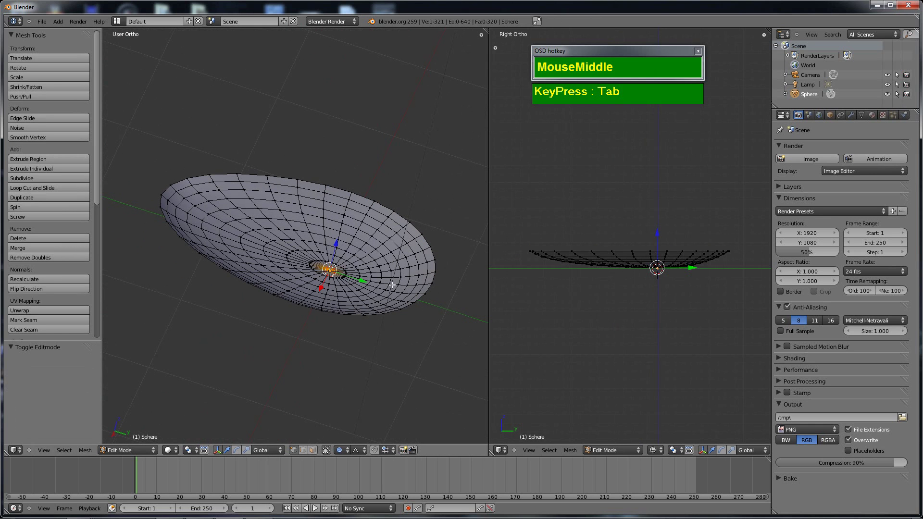
key("a")
key("a")
middle_click_drag(392, 287, 358, 264)
key("e")
left_click(351, 259)
key("ctrl")
key("ctrl+z")
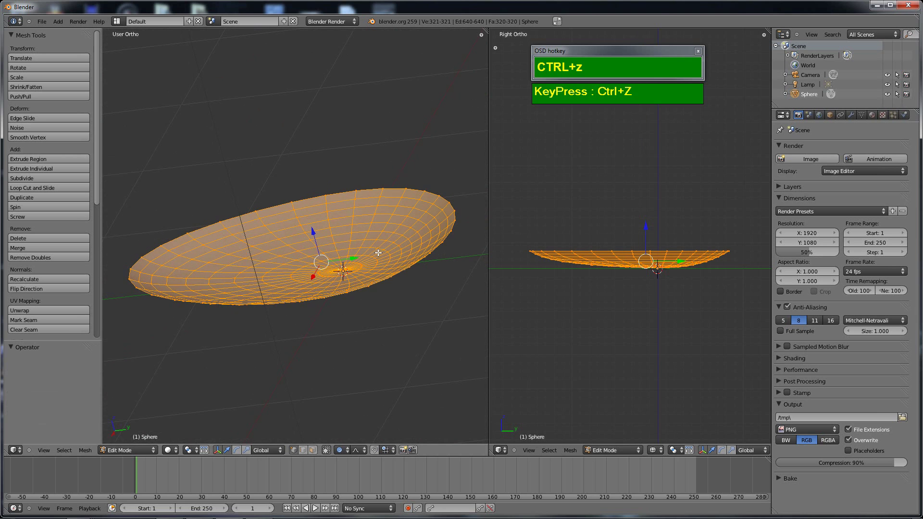
- Try Solidify on the whole mesh with a thickness of 0.02856, and undo it
scroll(249, 298, "up", 2)
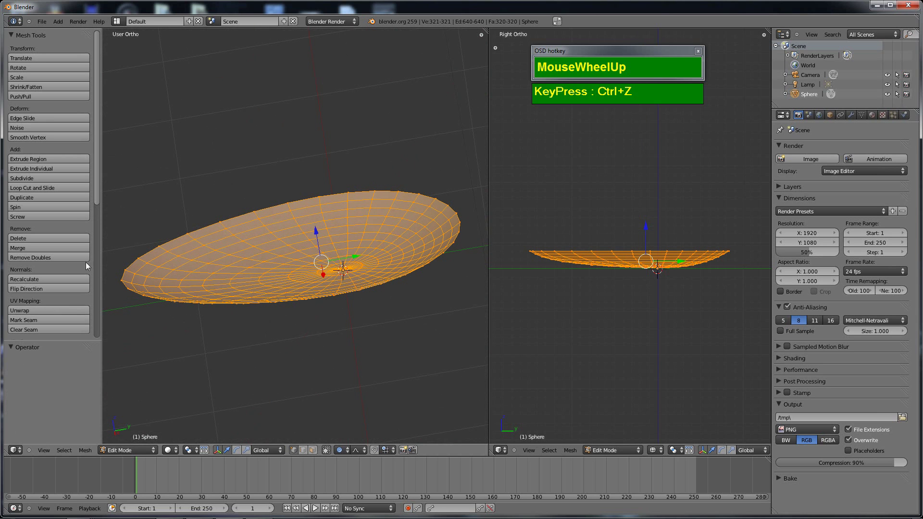
key("ctrl+f")
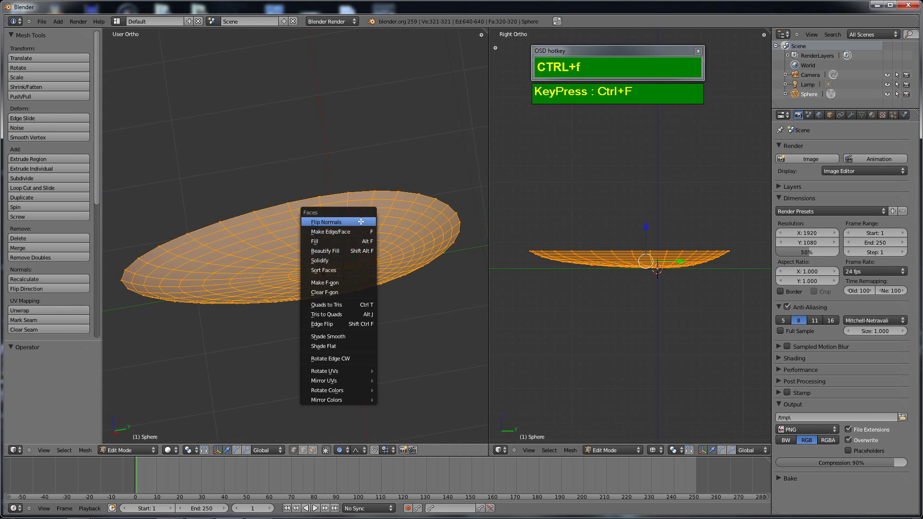
left_click(332, 260)
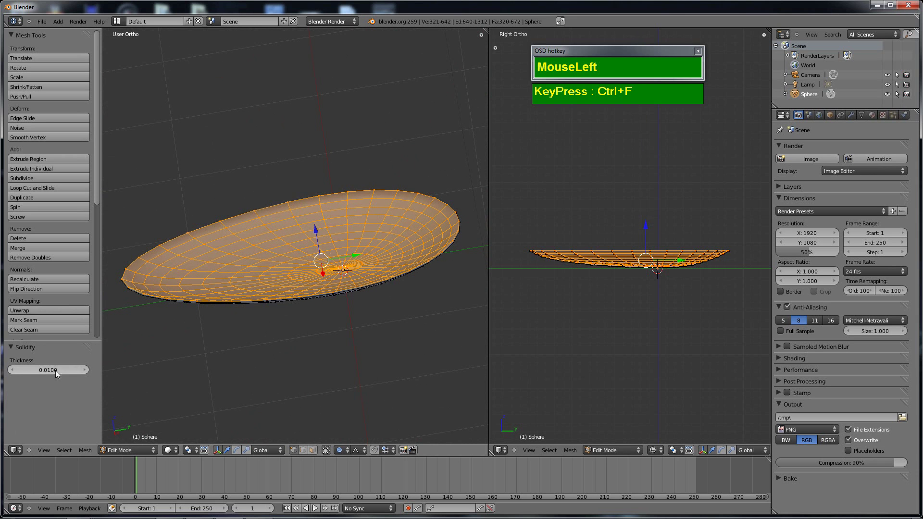
mouse_move(51, 370)
left_mouse_down()
mouse_move(67, 374)
mouse_move(58, 374)
left_mouse_up()
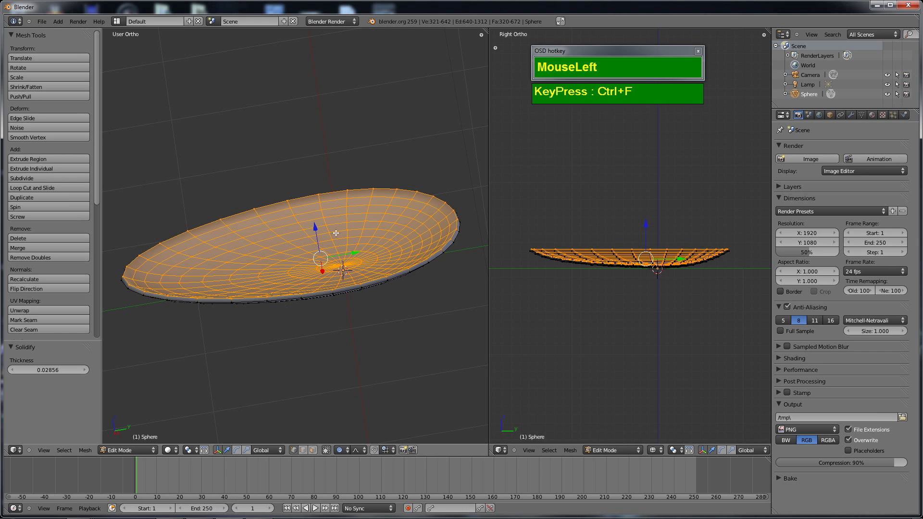
key("ctrl+z")
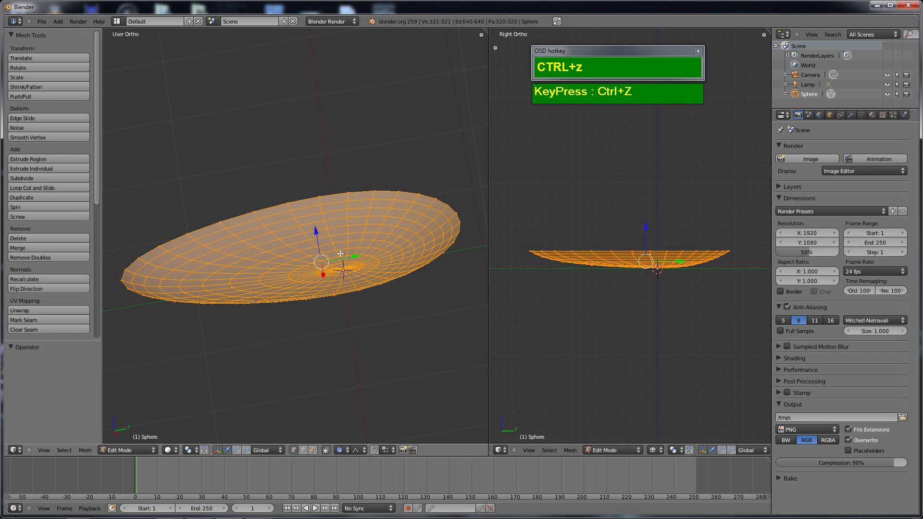
- Extrude the entire bowl surface in place without offset and disable proportional editing
key("e")
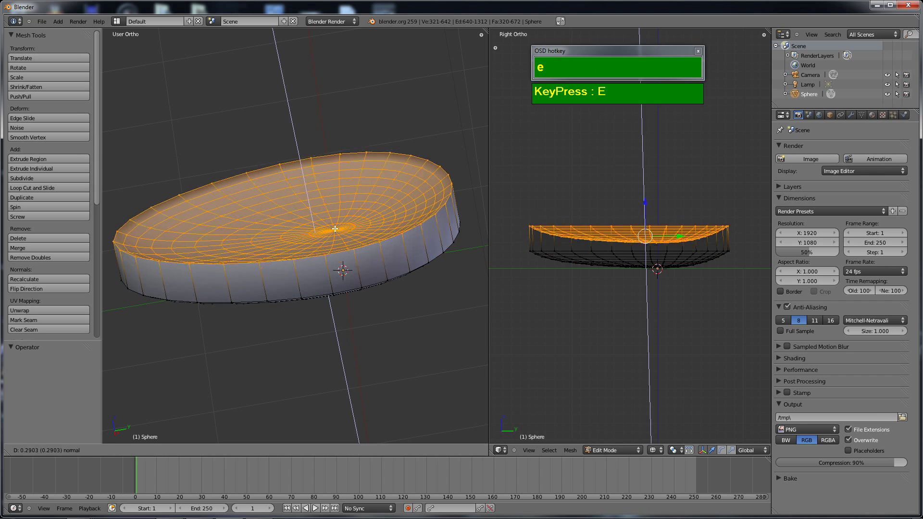
right_click(326, 208)
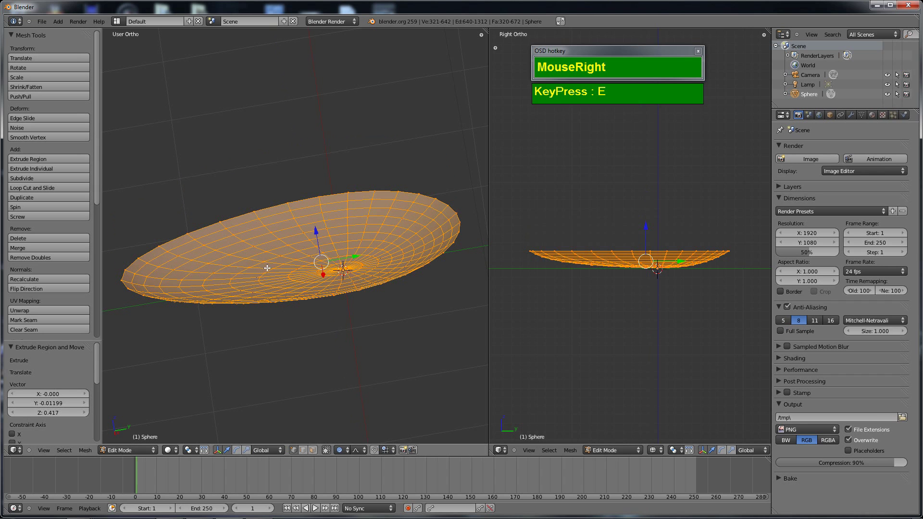
key("alt+s")
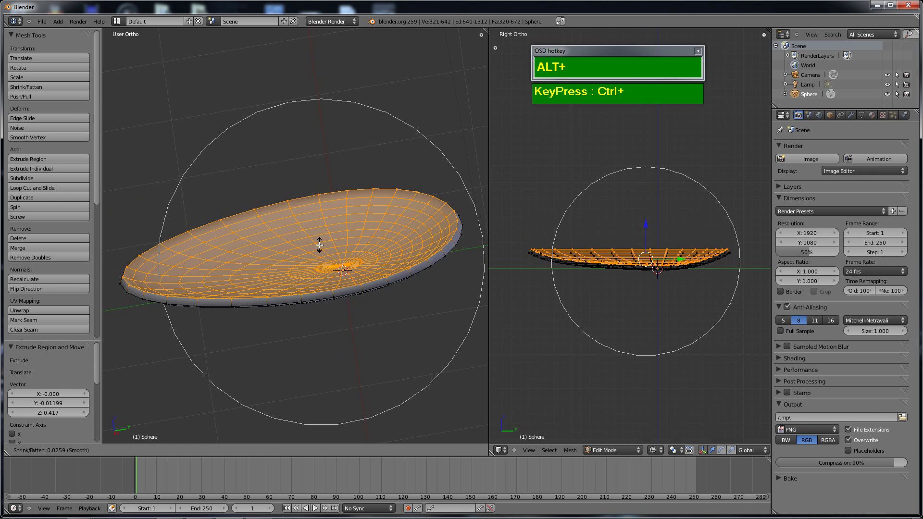
right_click(319, 245)
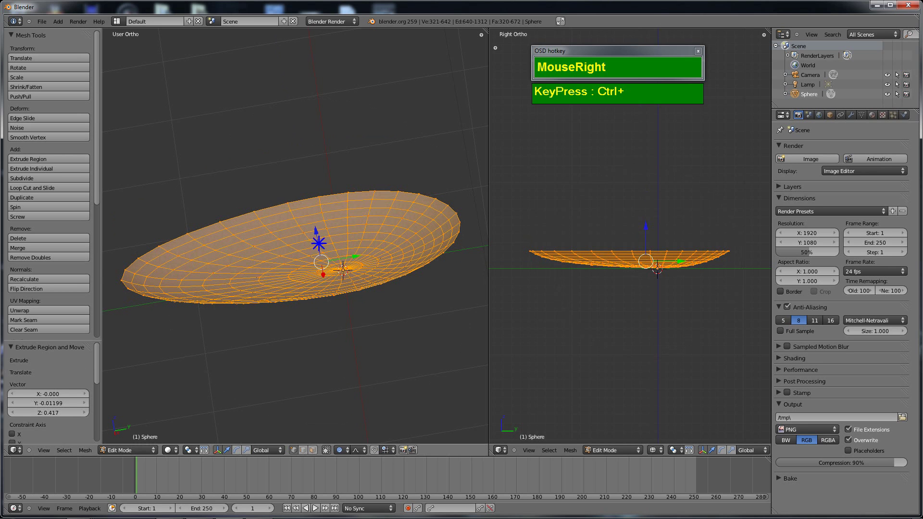
left_click(343, 450)
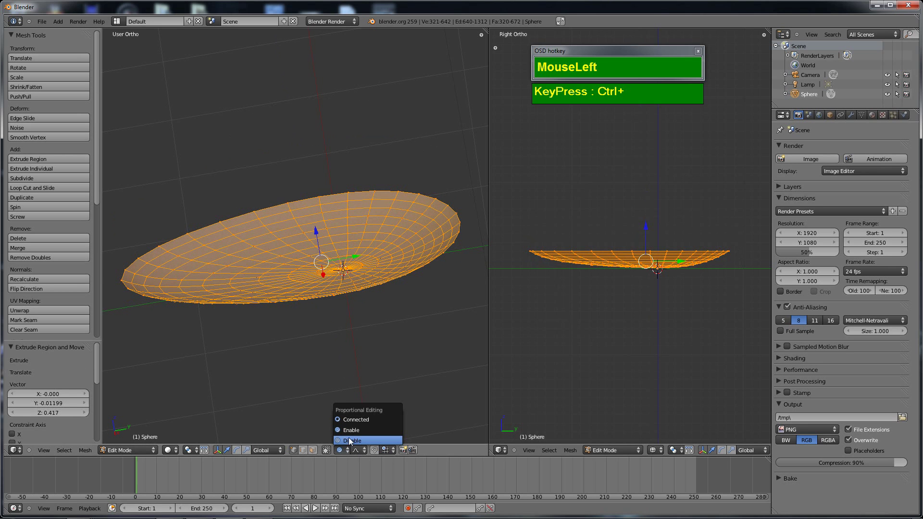
left_click(350, 441)
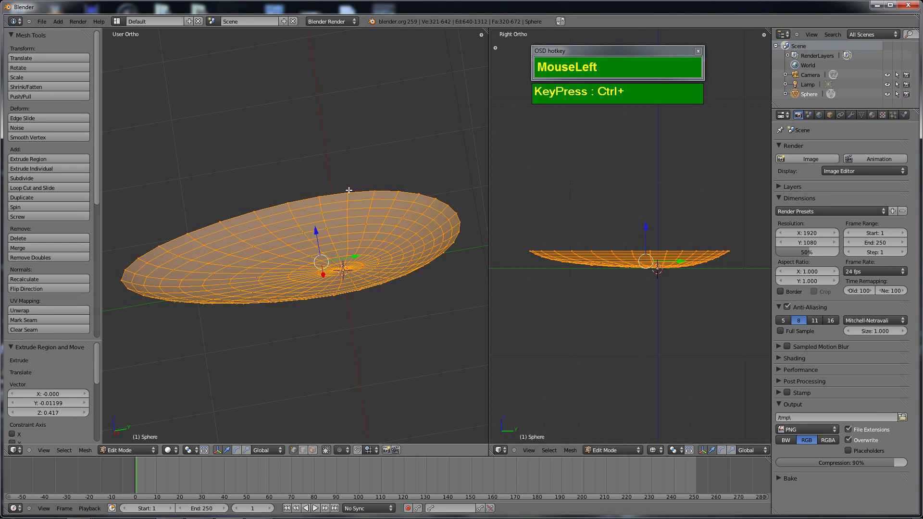
- Shrink/Fatten the extruded inner layer by an offset of about -0.039 to give the bowl thickness
key("alt+s")
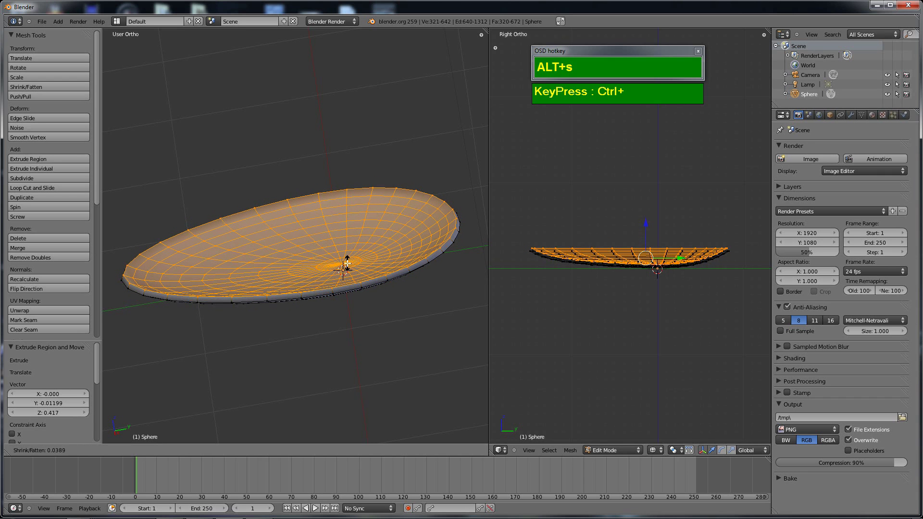
left_click(347, 263)
middle_click_drag(251, 311, 293, 258)
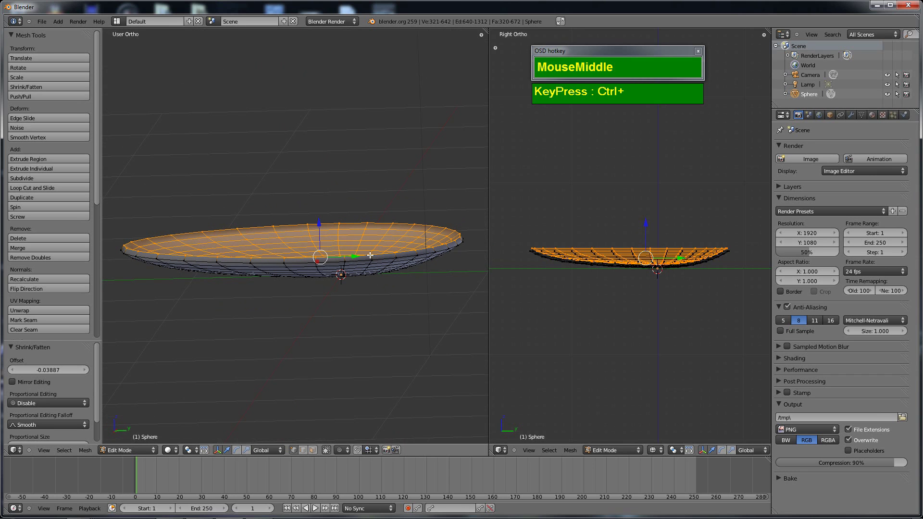
- Enlarge the right orthographic viewport and rotate the selected inner layer about -0.82° in it
scroll(646, 297, "up", 1)
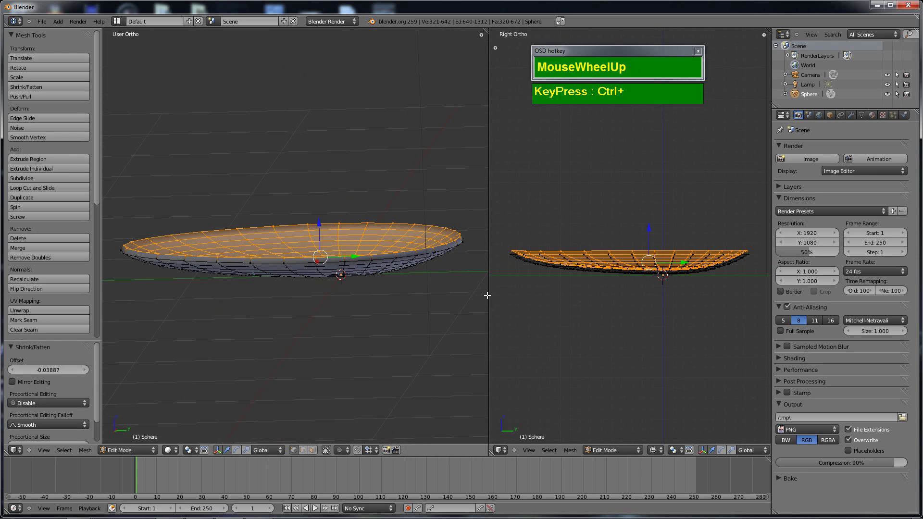
left_click_drag(488, 295, 339, 295)
scroll(604, 300, "up", 2)
middle_click_drag(604, 301, 618, 308, "shift")
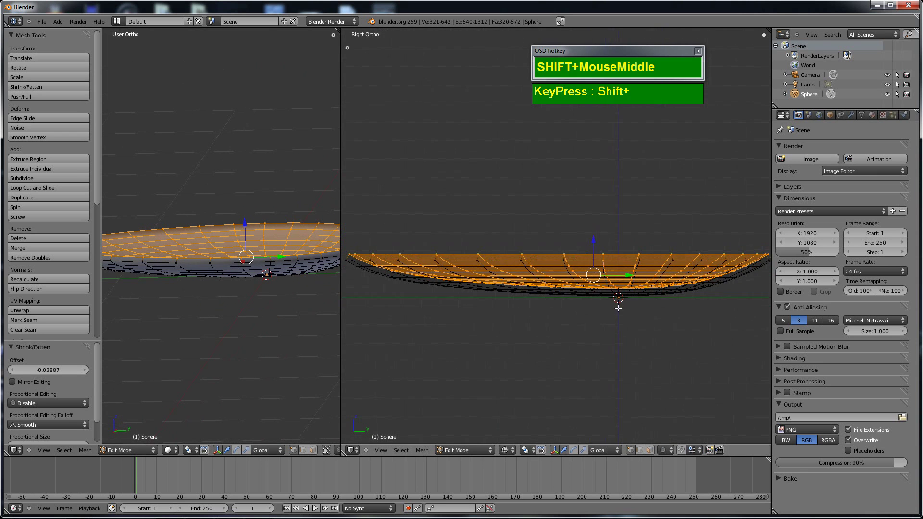
scroll(618, 308, "down", 2)
middle_click(617, 294, "shift")
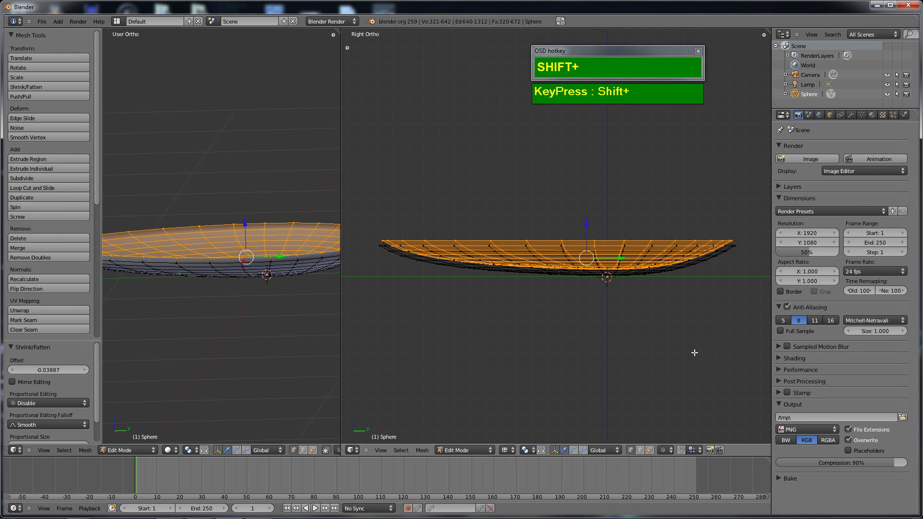
key("r")
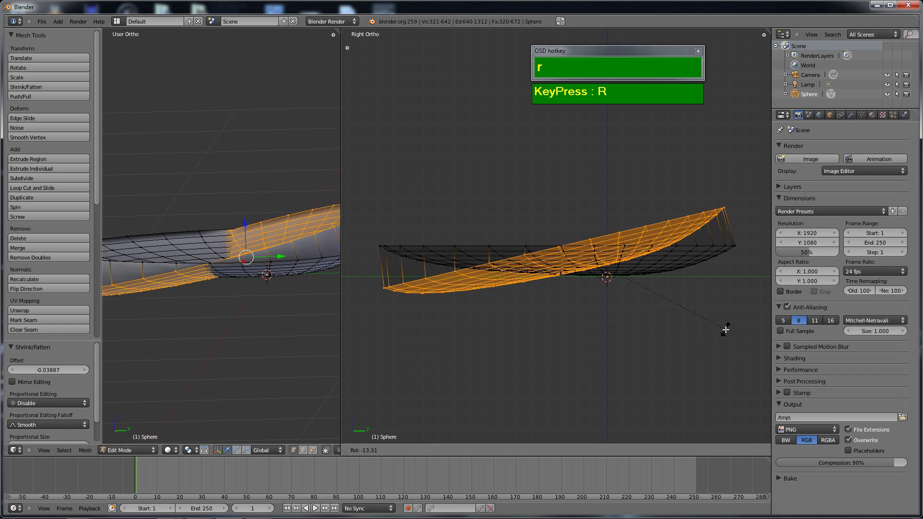
left_click(696, 350)
- Switch to Object Mode and widen the solid-display viewport to inspect the thickened bowl
scroll(601, 331, "down", 2)
middle_click_drag(269, 269, 174, 257, "shift")
scroll(263, 282, "down", 5, "shift")
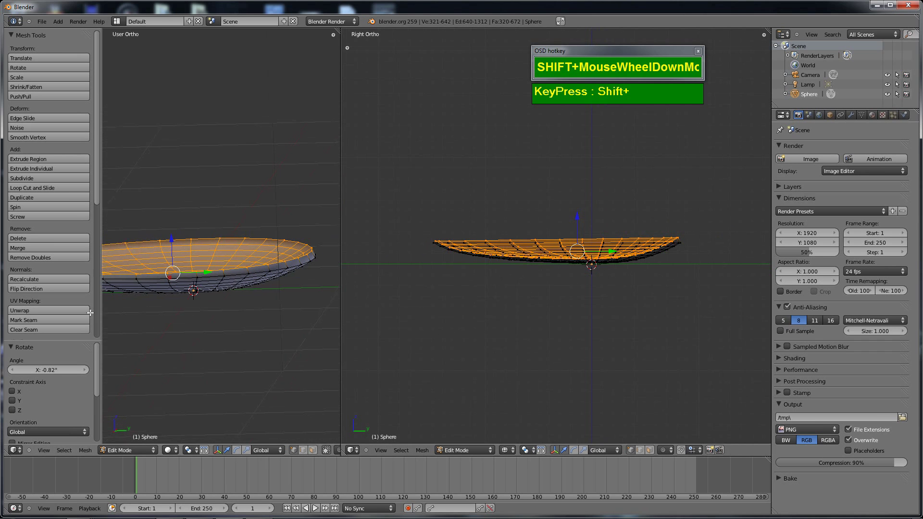
middle_click_drag(316, 255, 269, 269, "shift")
middle_click_drag(260, 272, 302, 311)
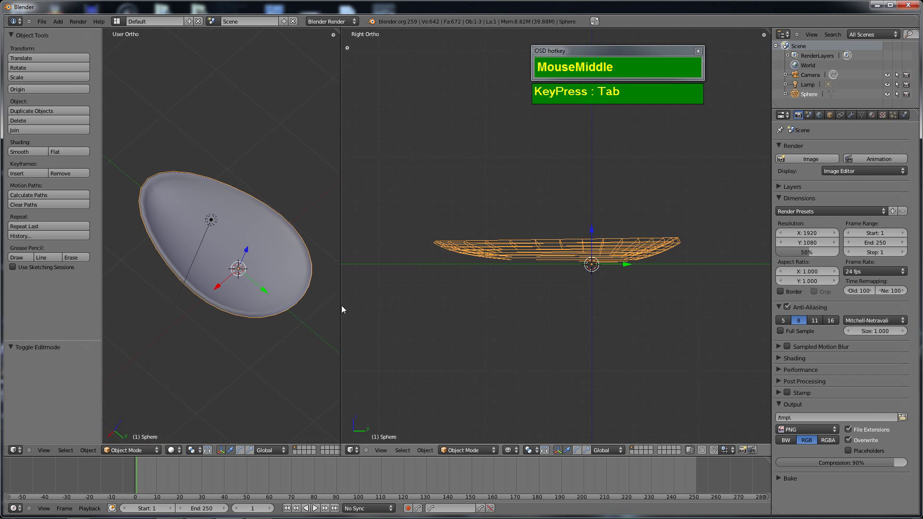
left_click_drag(342, 310, 511, 309)
middle_click_drag(383, 305, 351, 311)
scroll(361, 251, "up", 3)
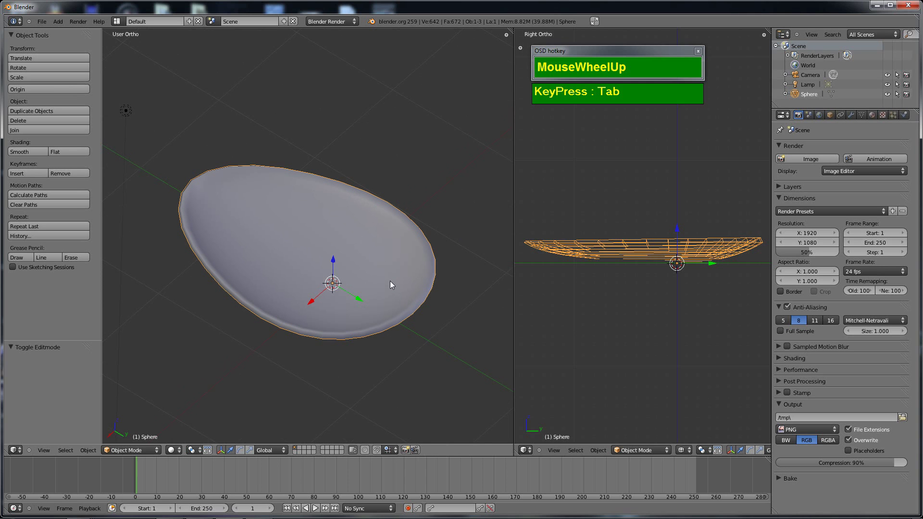
- Add level 1 subdivision to the bowl and set the solid-display viewport to right orthographic
key("ctrl+1")
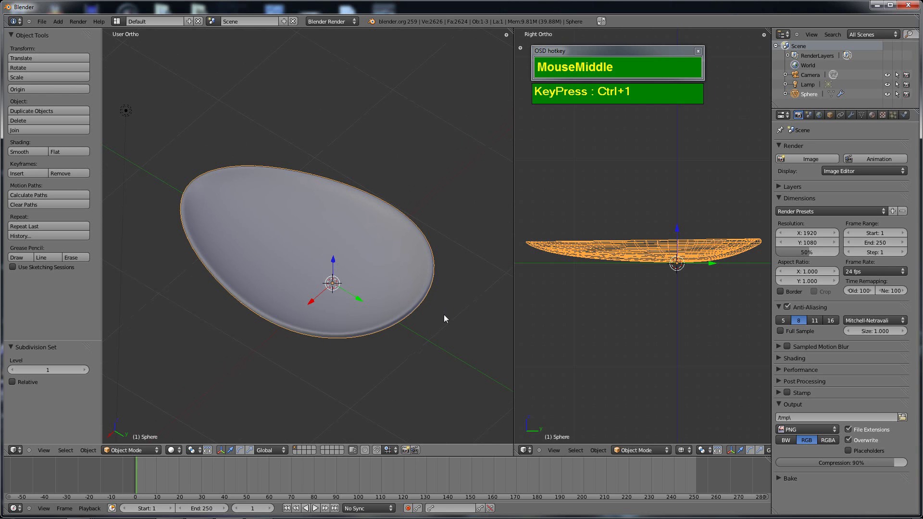
middle_click_drag(442, 318, 312, 243)
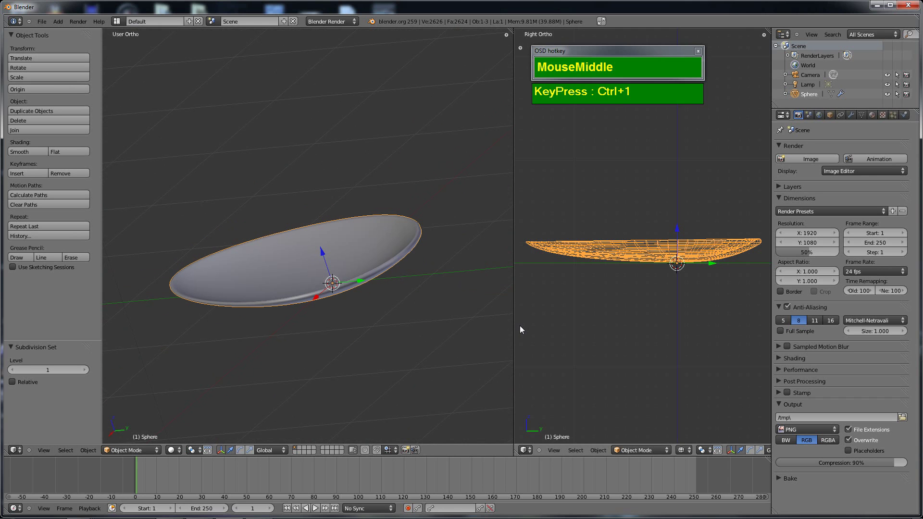
key("KP_3")
key("KP_3")
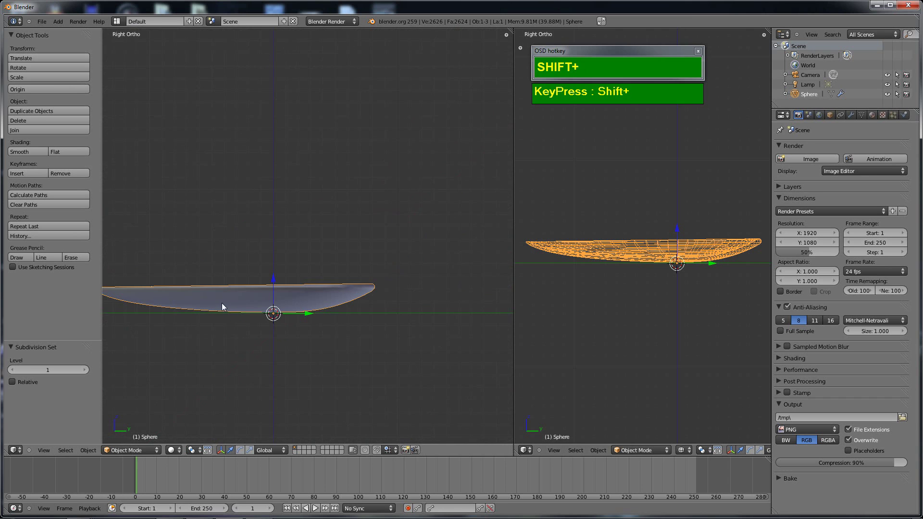
- Put the spoon bowl in Edit Mode and switch the mesh selection to faces
middle_click_drag(222, 304, 148, 288, "shift")
scroll(404, 285, "down", 1)
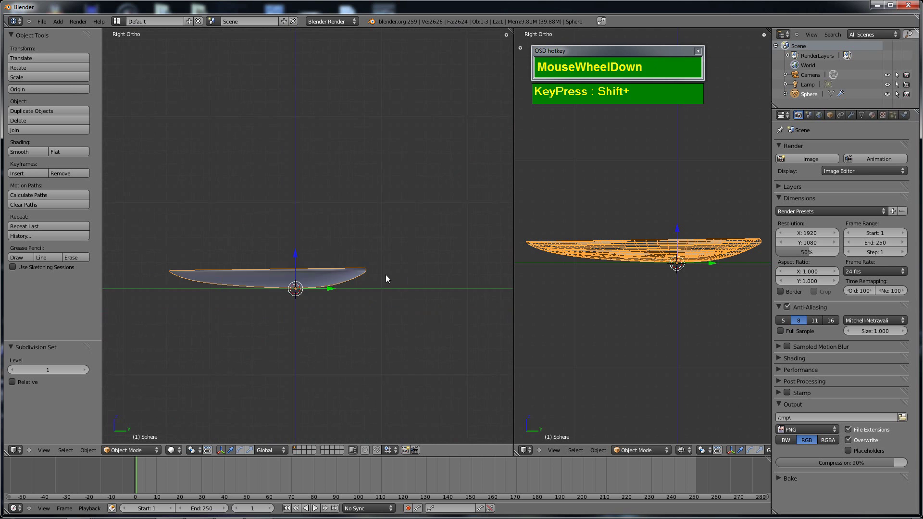
middle_click_drag(386, 275, 222, 296)
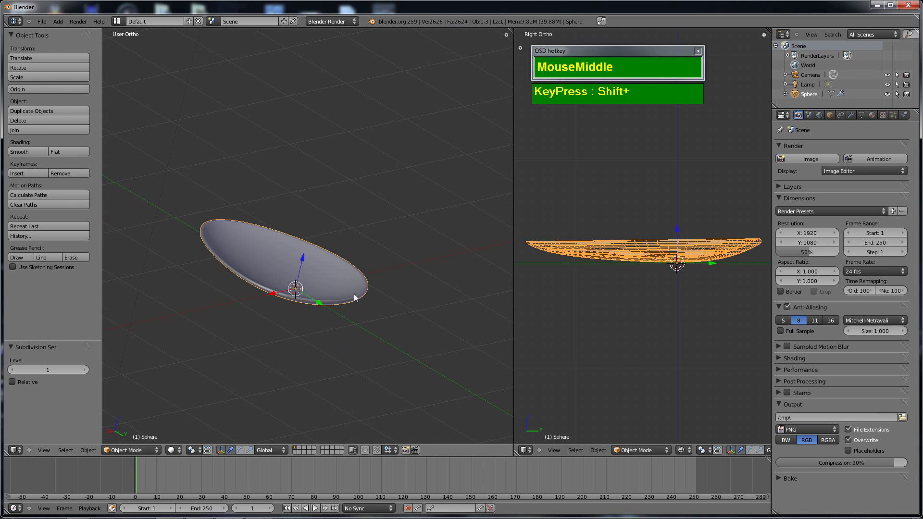
key("Tab")
scroll(259, 325, "up", 3)
middle_click(378, 342, "shift")
key("ctrl+Tab")
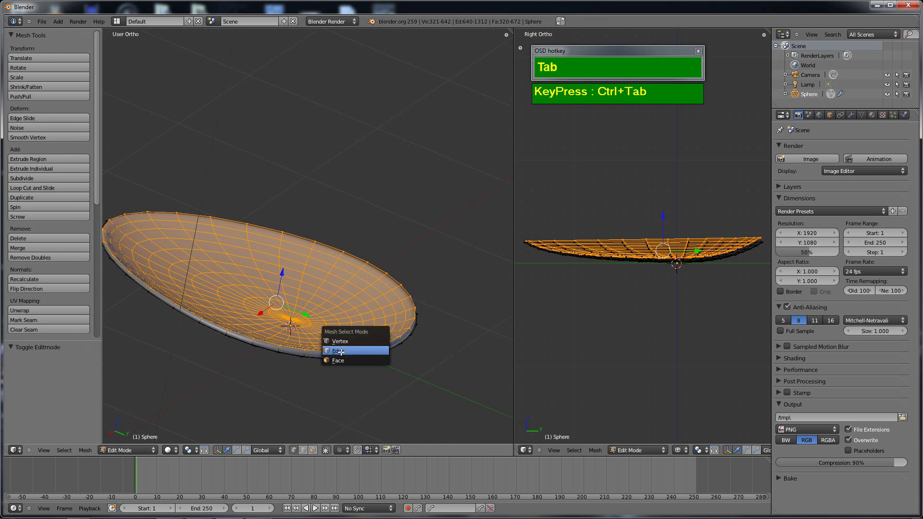
left_click(367, 360)
- In top orthographic view, select the four adjacent rim faces centred on the Y axis at the bowl's blunt end
middle_click_drag(368, 361, 317, 391)
key("KP_7")
middle_click_drag(301, 250, 295, 262, "shift")
right_click(256, 192)
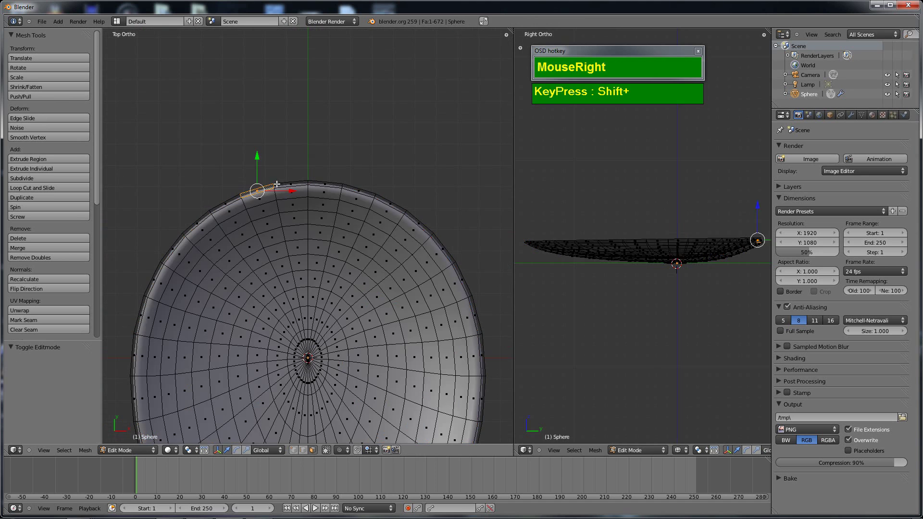
right_click(289, 186, "shift")
right_click(327, 183, "shift")
right_click(360, 189, "shift")
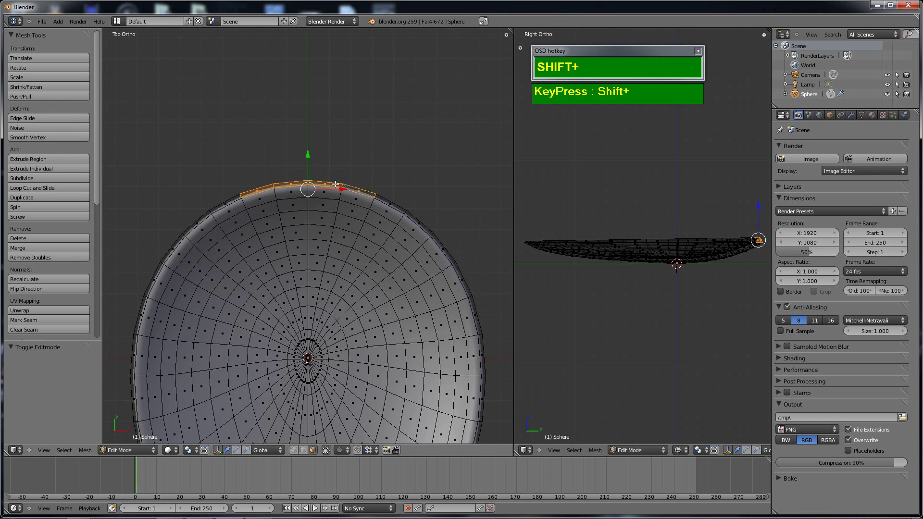
scroll(310, 194, "down", 1)
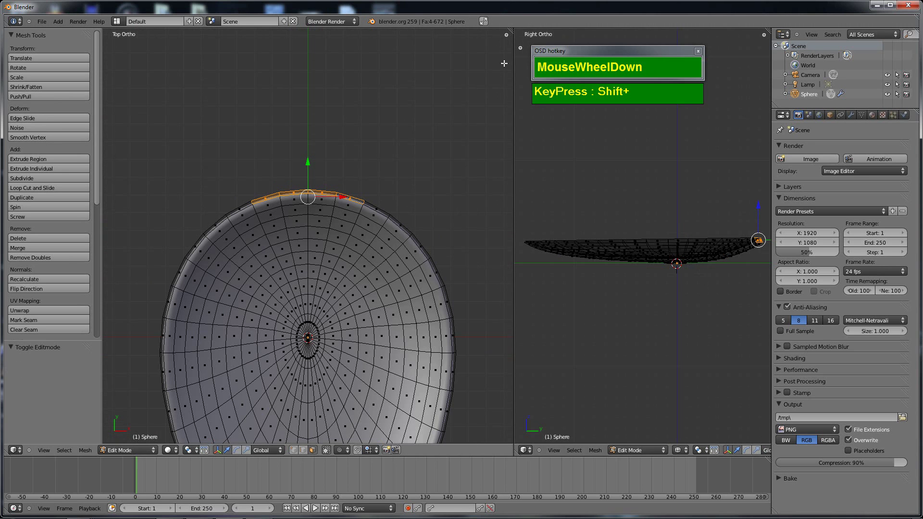
- Join the two 3D viewports into one and show the selected rim faces in right orthographic view
left_click_drag(511, 30, 659, 175)
scroll(536, 265, "down", 4)
middle_click_drag(535, 265, 447, 222)
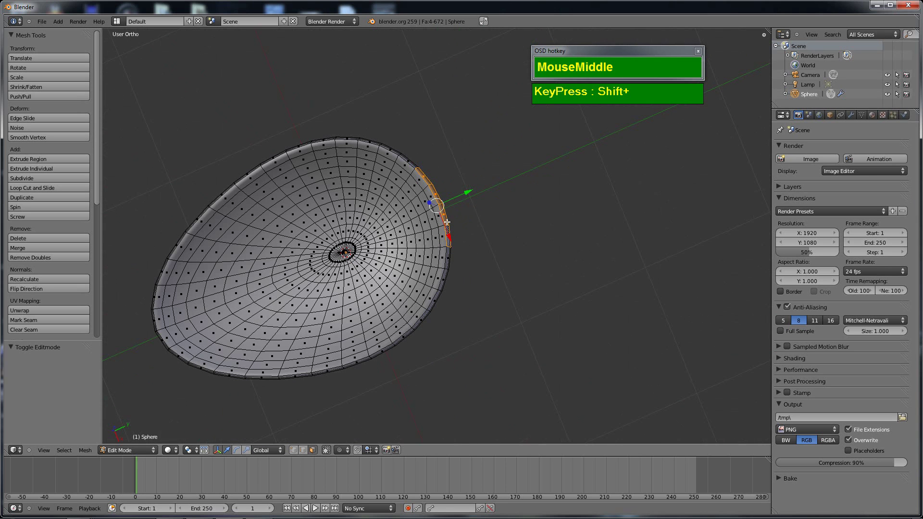
key("KP_3")
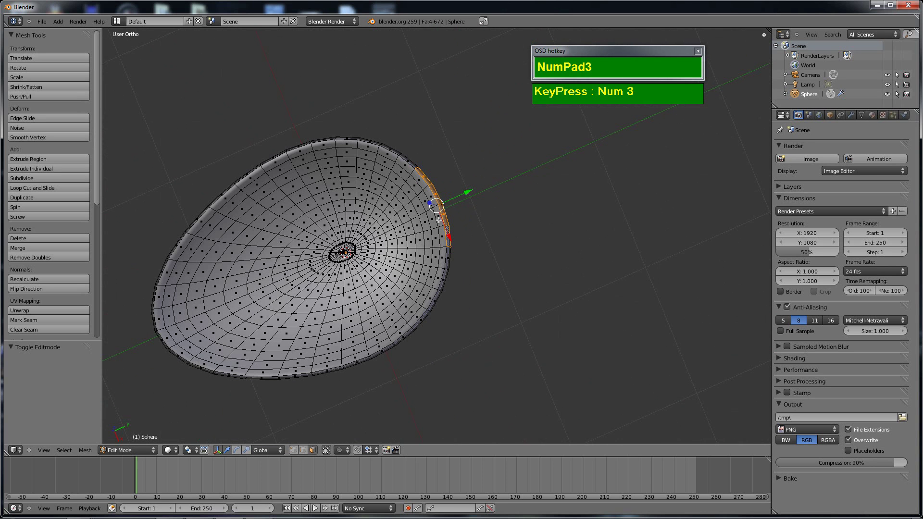
middle_click_drag(359, 263, 459, 274, "shift")
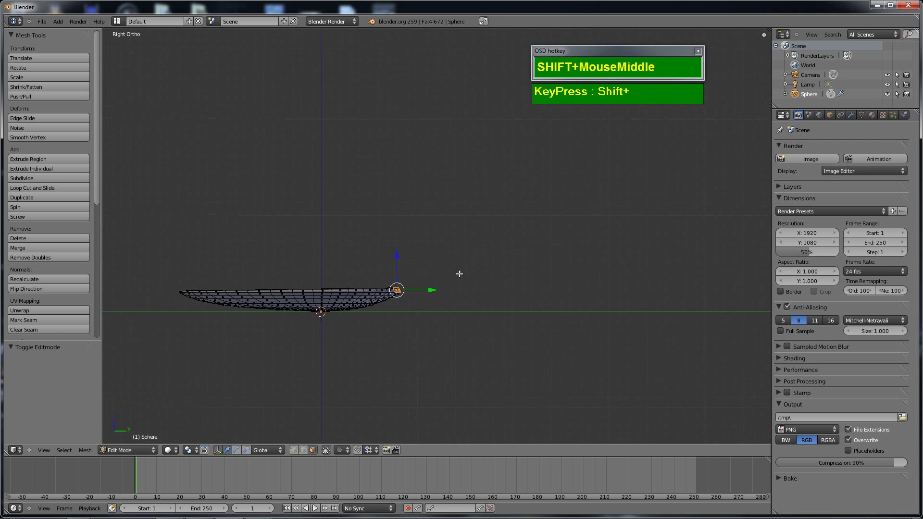
scroll(410, 275, "up", 1)
middle_click_drag(404, 295, 388, 286, "shift")
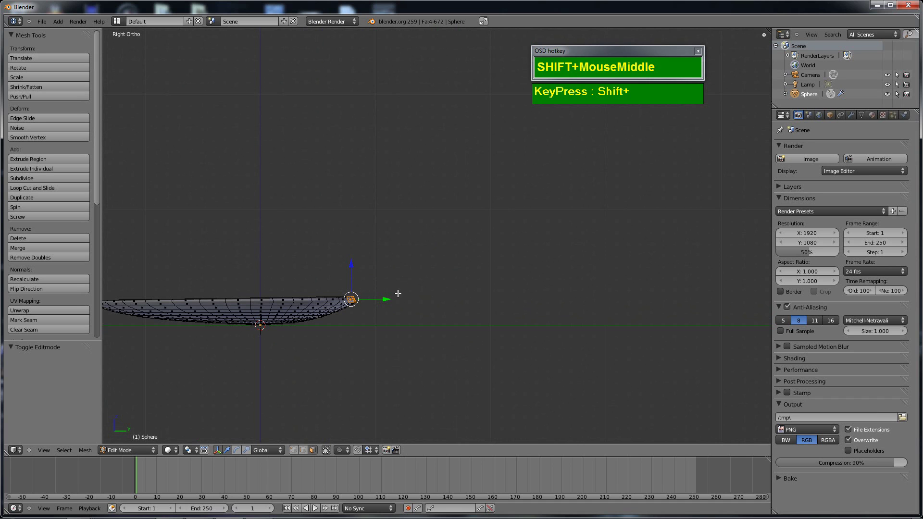
- Extrude the rim faces a short way outward and upward, and raise the new end about 0.042 along Z
key("ctrl")
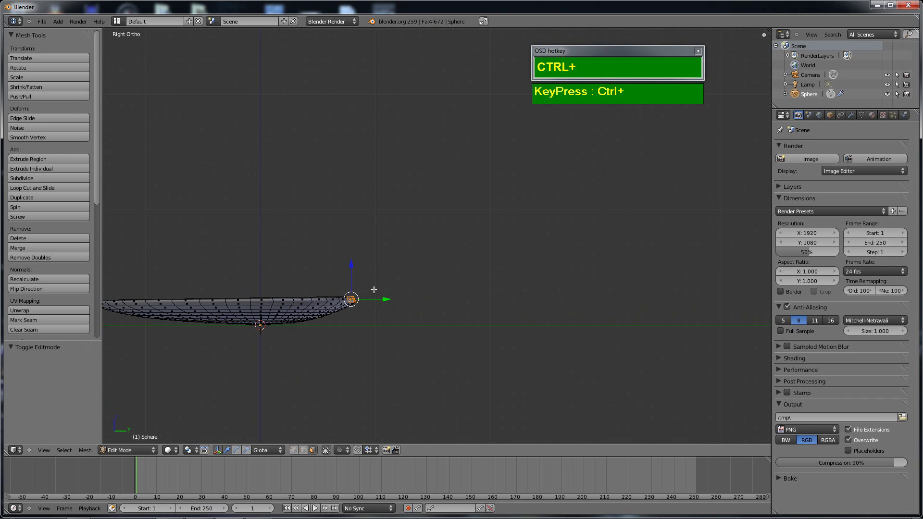
left_click(374, 290, "ctrl")
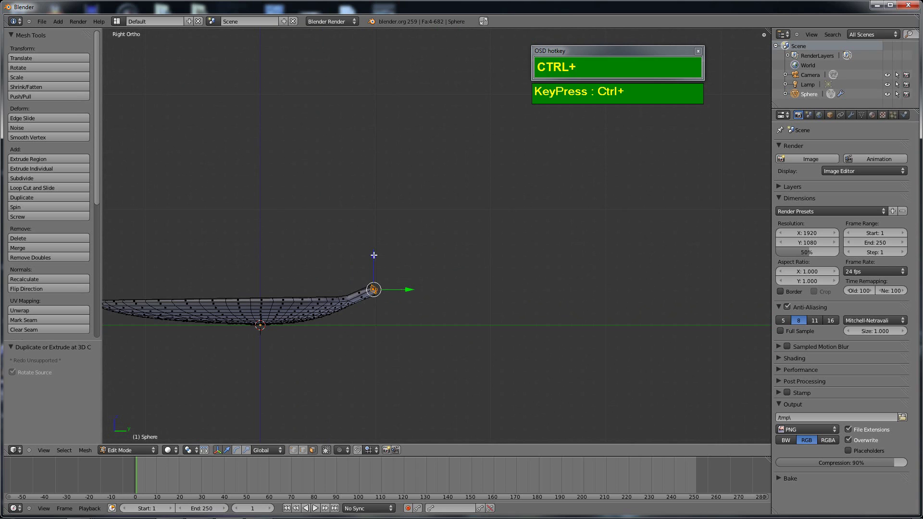
left_click_drag(374, 256, 374, 249)
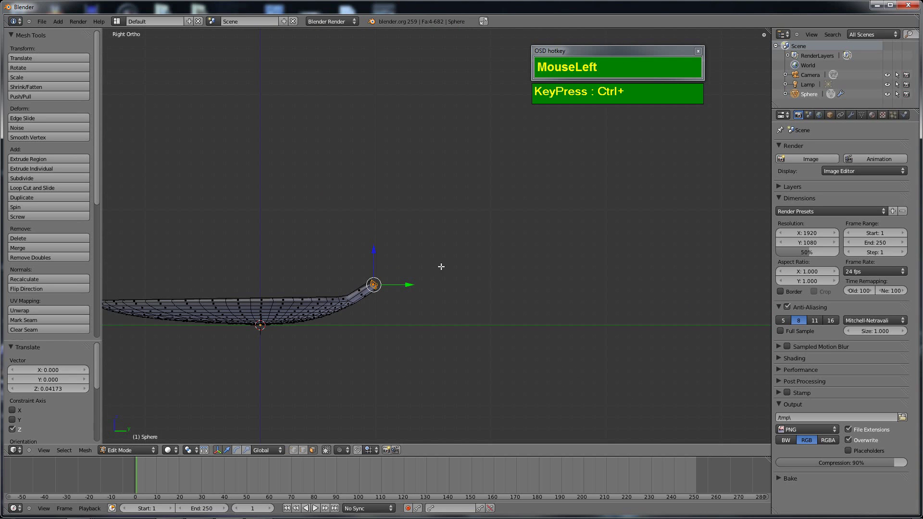
- Extrude the end faces four more times to form a long, gently rising handle with a short downturned tip
left_click(444, 252, "ctrl")
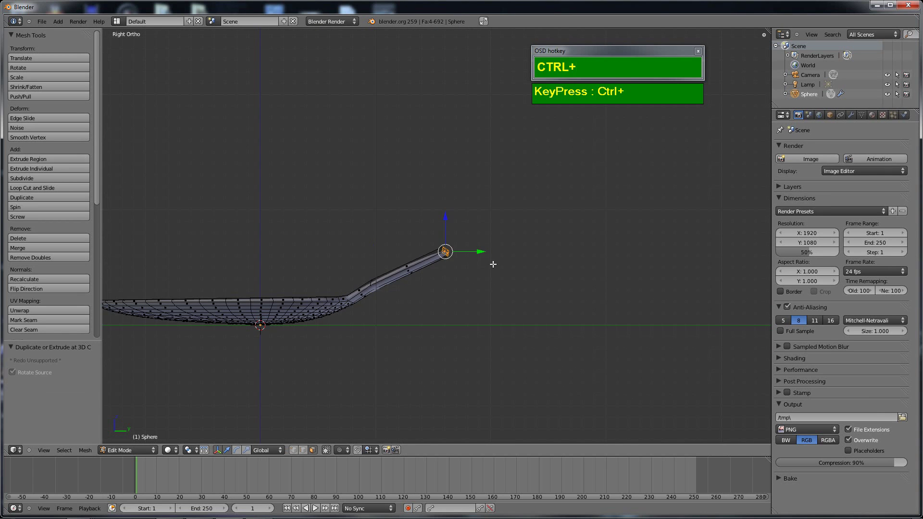
scroll(495, 263, "down", 2)
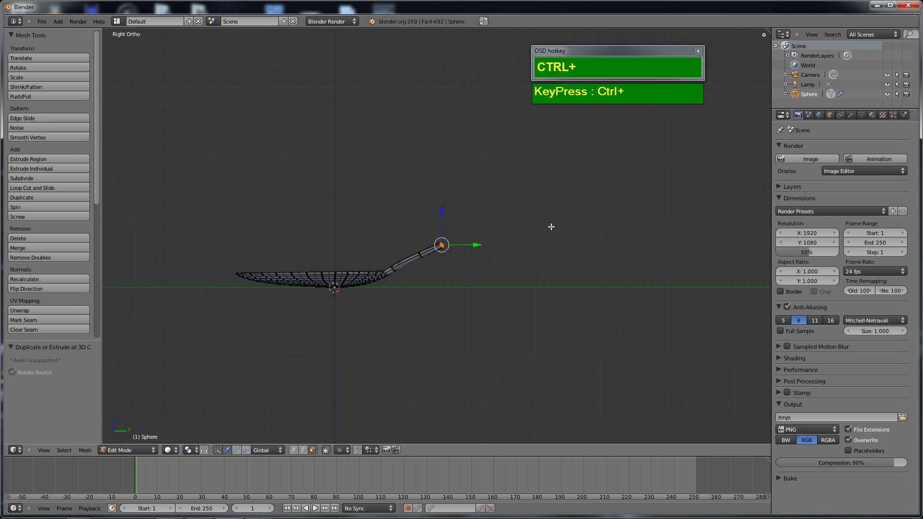
left_click(550, 227, "ctrl")
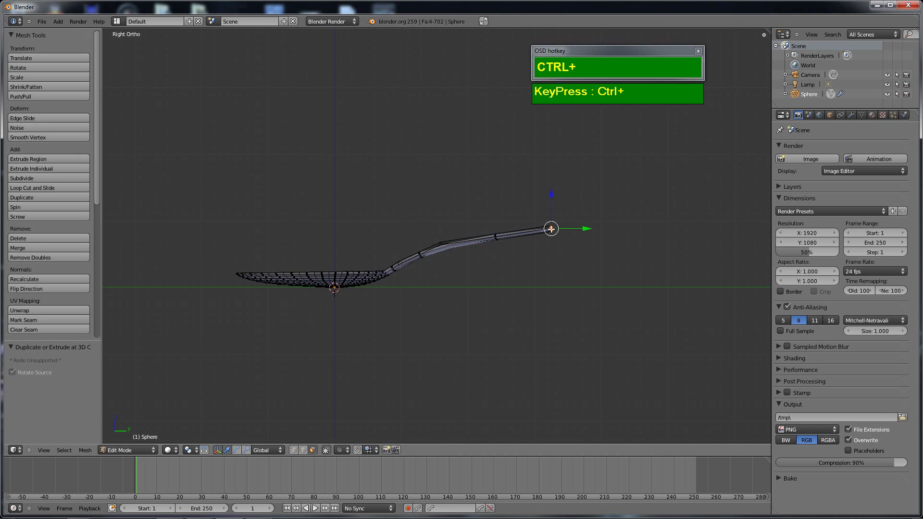
left_click(672, 225, "ctrl")
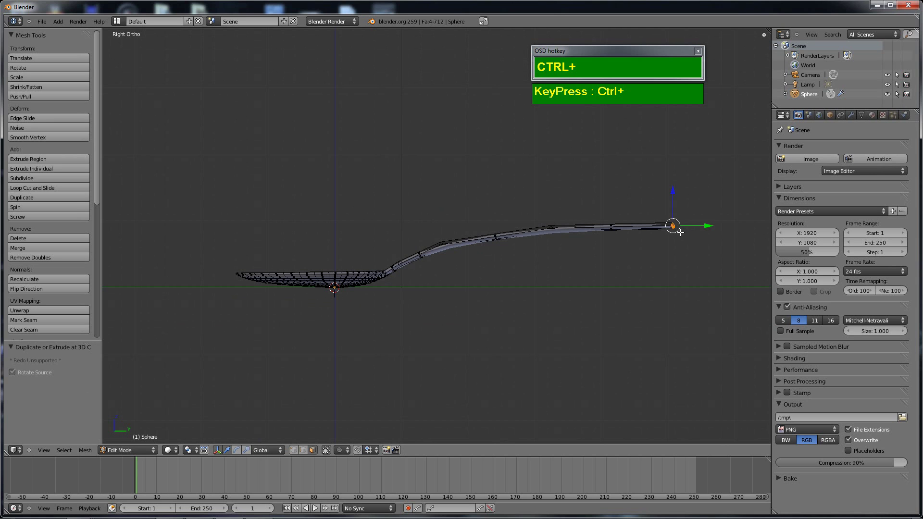
left_click(684, 234, "ctrl")
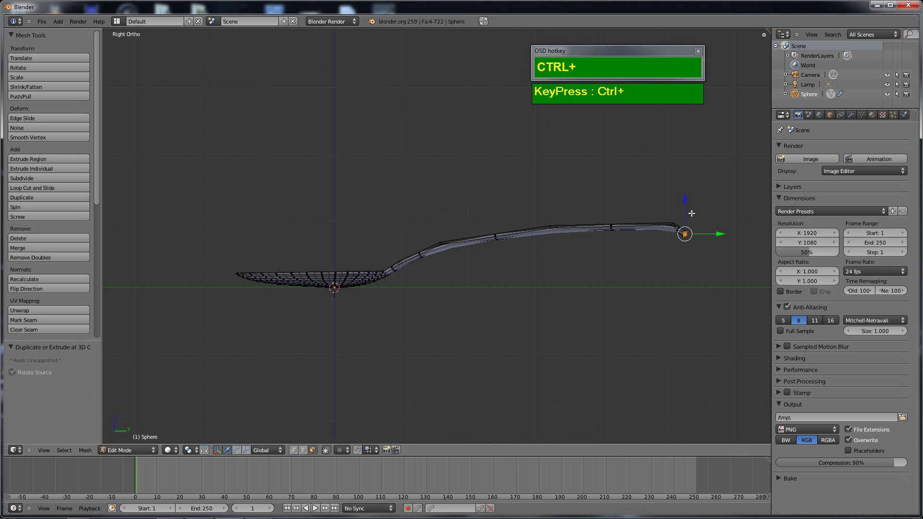
- Hide the 3D manipulator and inspect the bowl with its handle in Object Mode
left_click(218, 450)
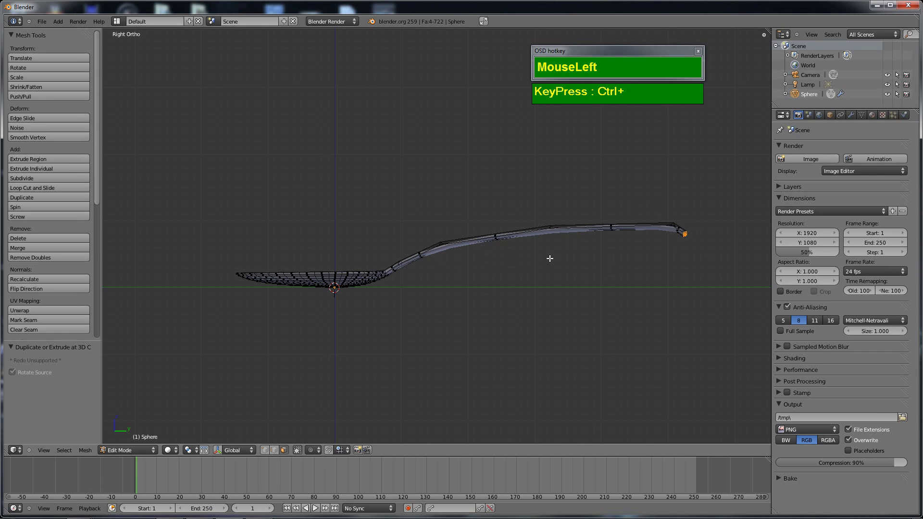
middle_click_drag(418, 293, 491, 292)
key("Tab")
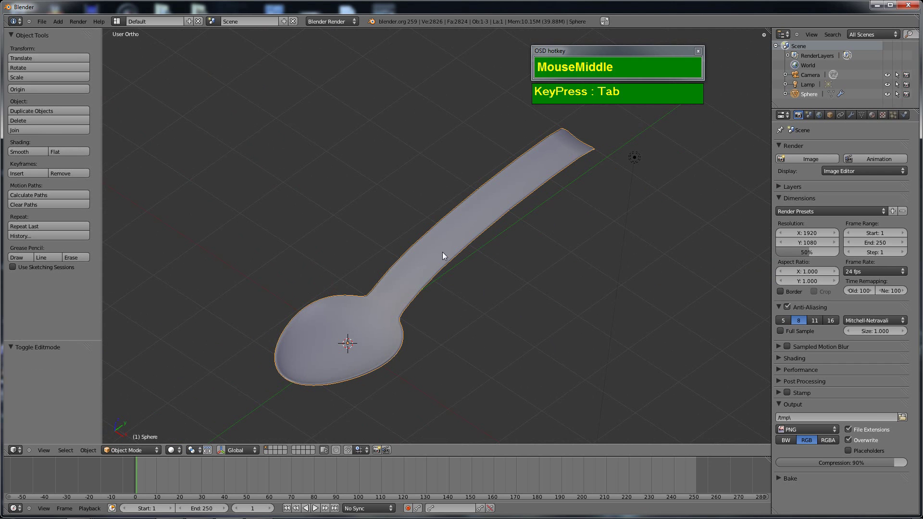
- Return the spoon to Edit Mode and switch the mesh selection to edges
key("Tab")
middle_click_drag(507, 255, 512, 213, "shift")
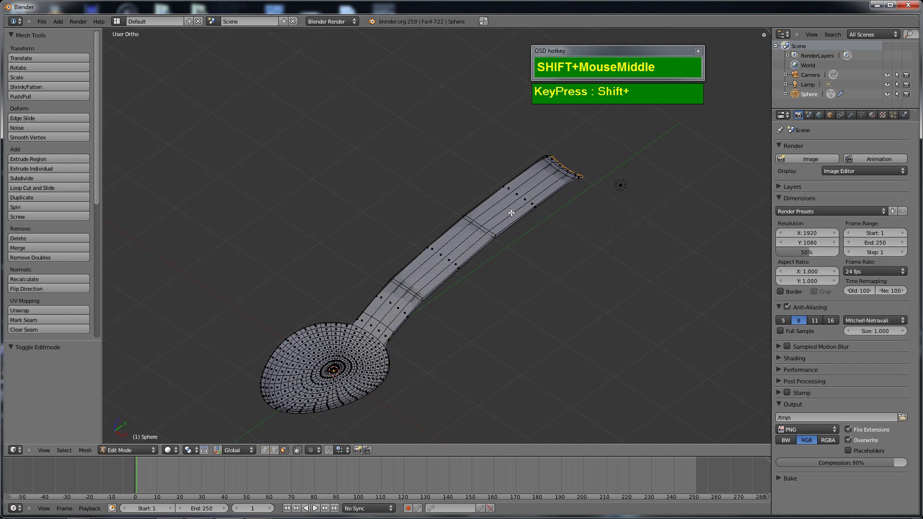
scroll(447, 288, "up", 2)
middle_click_drag(437, 309, 465, 295, "shift")
scroll(466, 295, "up", 1)
scroll(465, 294, "down", 1)
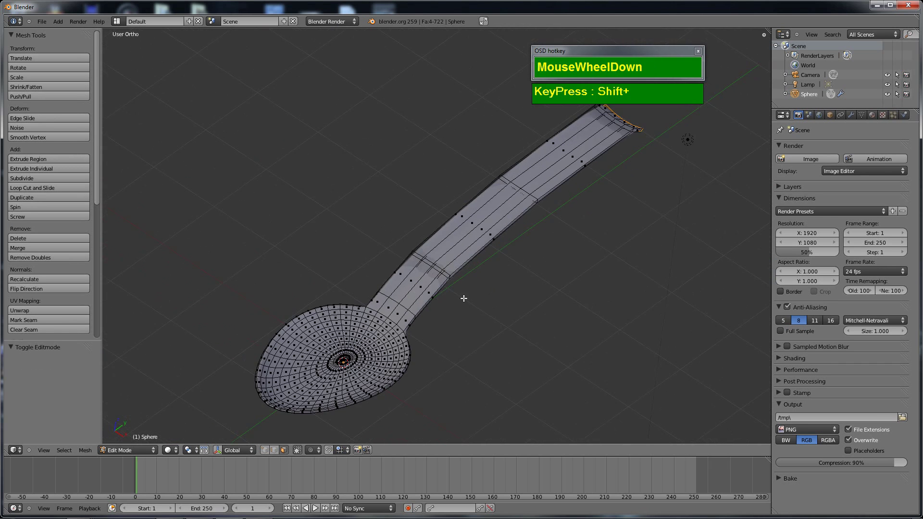
key("ctrl+Tab")
left_click(427, 277)
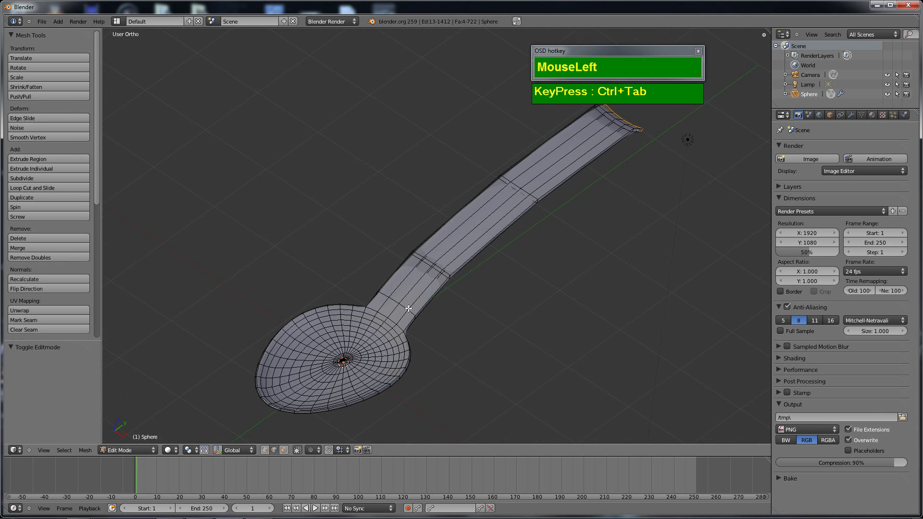
- Select the edge loop running across the handle closest to the bowl
left_click(411, 309, "alt")
scroll(442, 336, "up", 1)
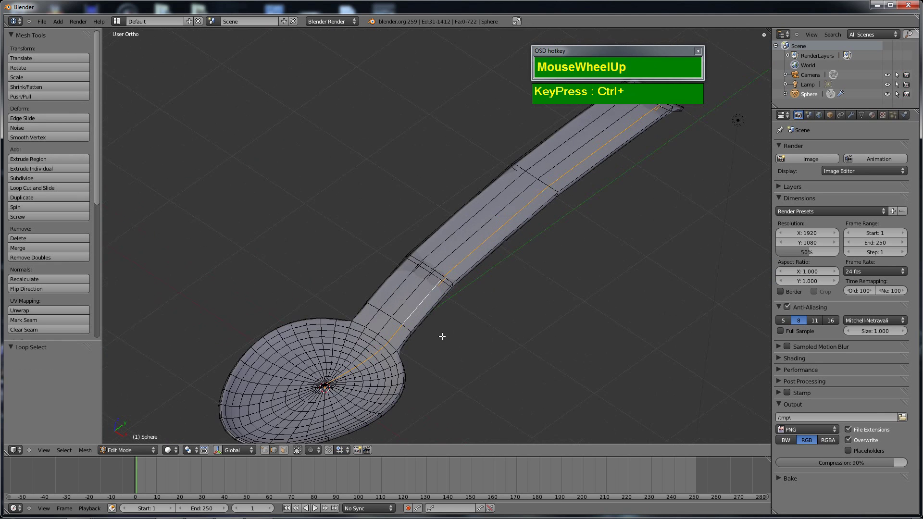
middle_click_drag(442, 336, 401, 250, "shift")
scroll(391, 298, "up", 3)
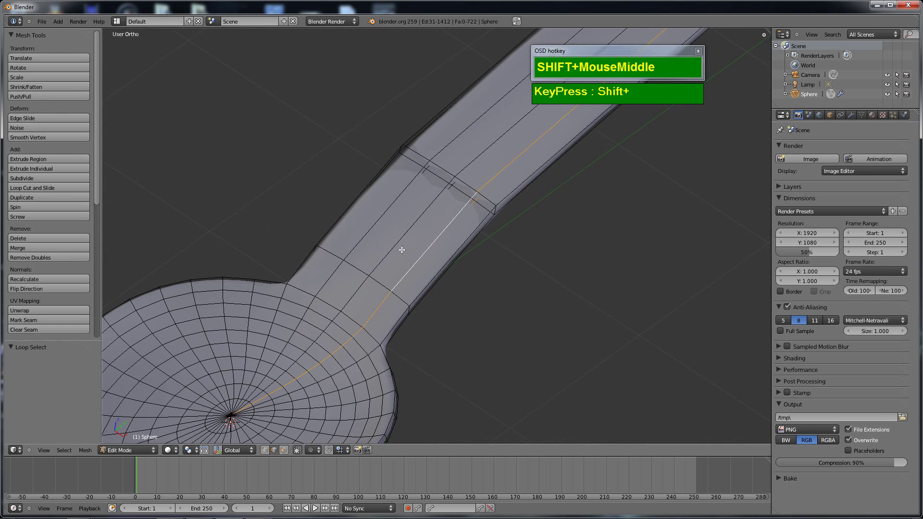
left_click(382, 283, "alt")
middle_click_drag(376, 278, 437, 331, "shift")
scroll(437, 318, "down", 2)
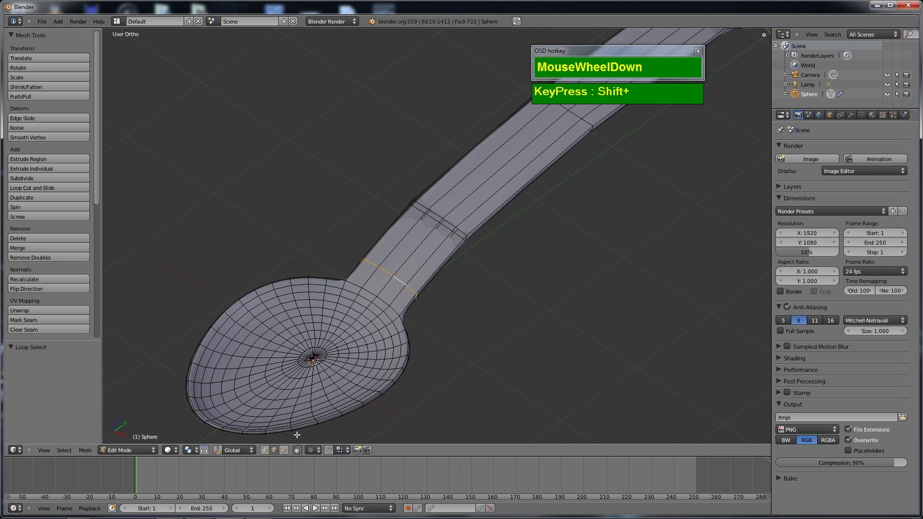
- Show the manipulator in scale mode and narrow the neck edge loop to about 0.393 along X
left_click(217, 451)
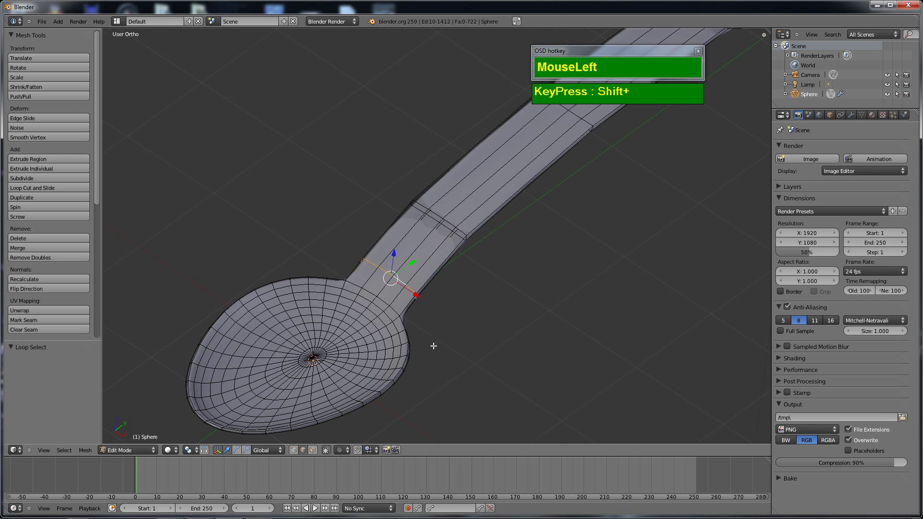
left_click(246, 450)
left_click(246, 451)
left_click_drag(419, 297, 396, 291)
middle_click_drag(396, 291, 396, 294)
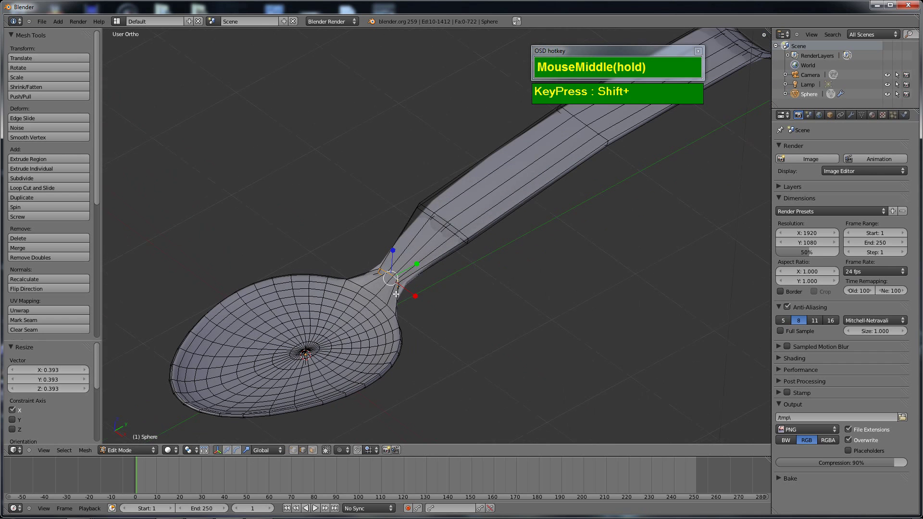
- Scale the handle's neck loop again by about 0.947 along the X axis
middle_click_drag(485, 297, 488, 303, "shift")
key("s")
key("x")
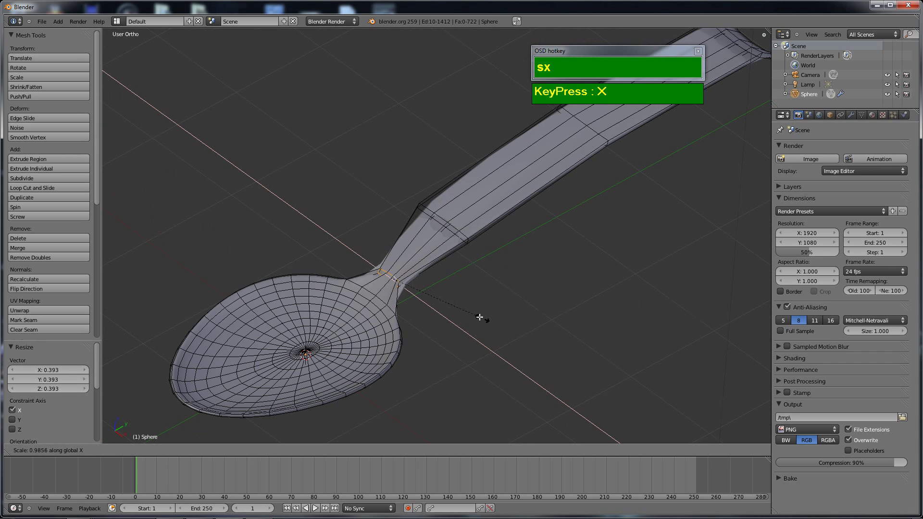
left_click(479, 314)
middle_click_drag(479, 314, 379, 345, "shift")
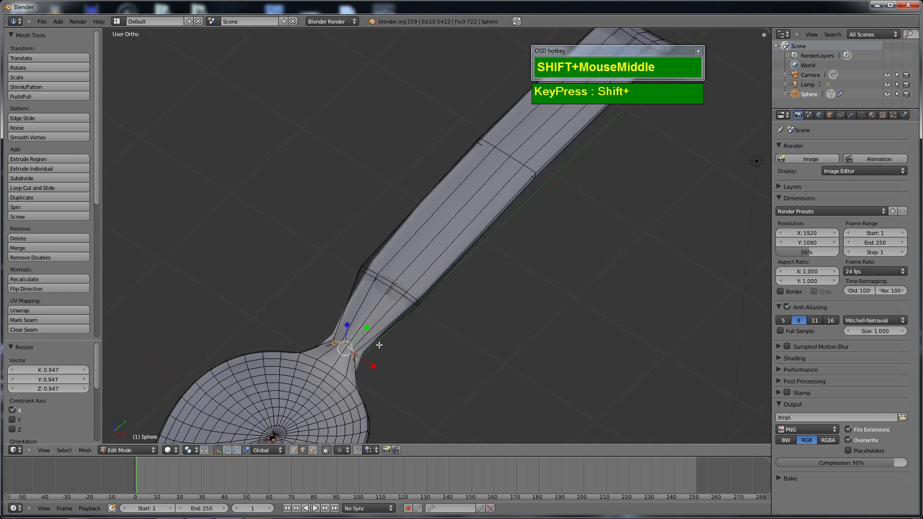
- Select the cross loop at the handle's first bend beyond the neck and scale it to about 0.563 along X
left_click(406, 288, "alt")
key("s")
left_click(415, 304)
left_click_drag(416, 304, 405, 297)
middle_click_drag(457, 269, 421, 317, "shift")
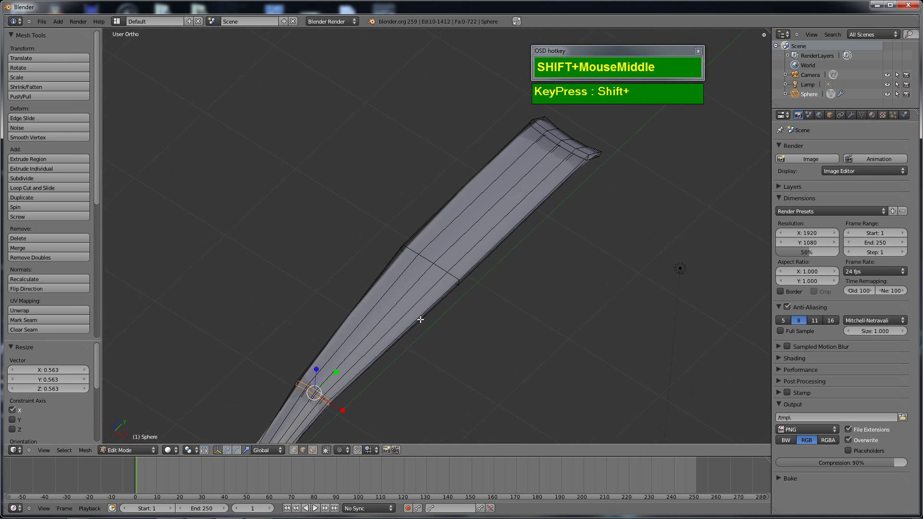
- Select the cross loop midway along the handle and scale it to about 0.696 along X
left_click(431, 262, "alt")
left_click_drag(461, 283, 451, 276)
middle_click(461, 259, "alt")
middle_click_drag(461, 259, 465, 287, "shift")
scroll(547, 294, "up", 3)
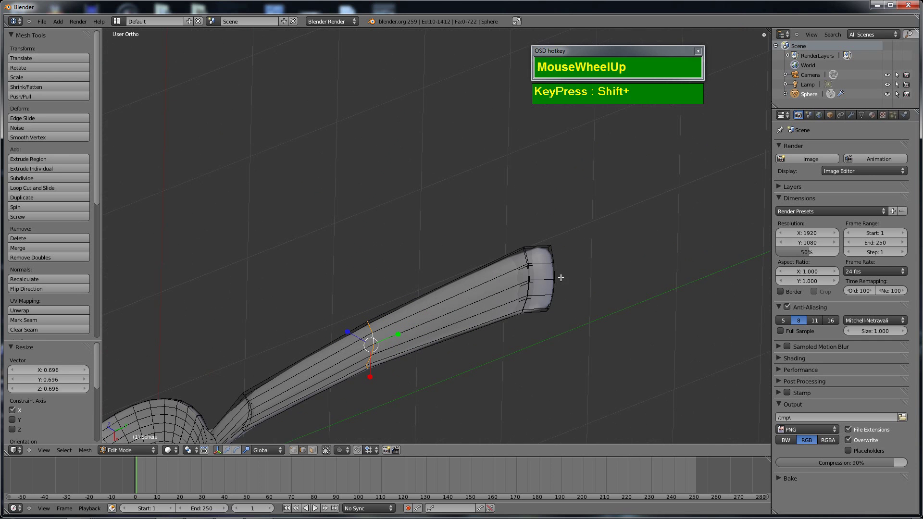
- Switch to face selection and select the four narrow faces across the handle's end
middle_click_drag(560, 277, 474, 289)
key("ctrl+Tab")
left_click(446, 301)
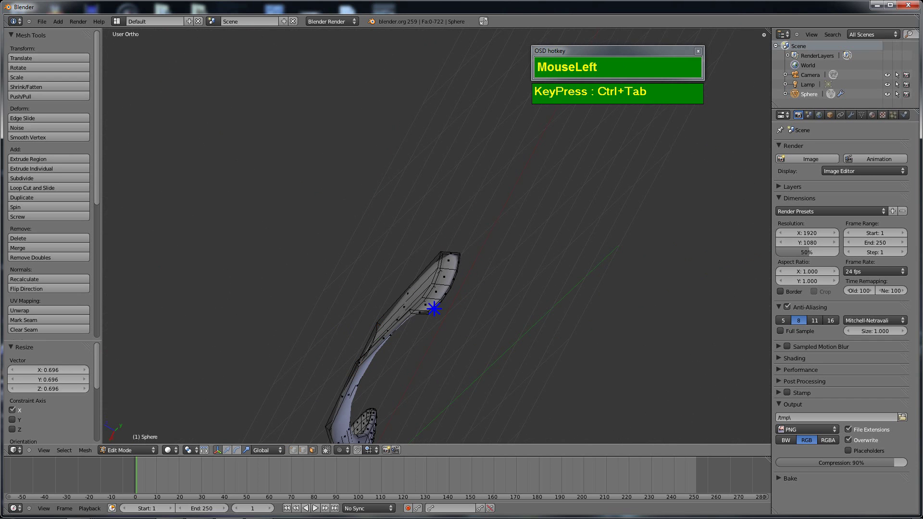
scroll(434, 308, "up", 2)
middle_click_drag(434, 309, 449, 266, "shift")
right_click(375, 271)
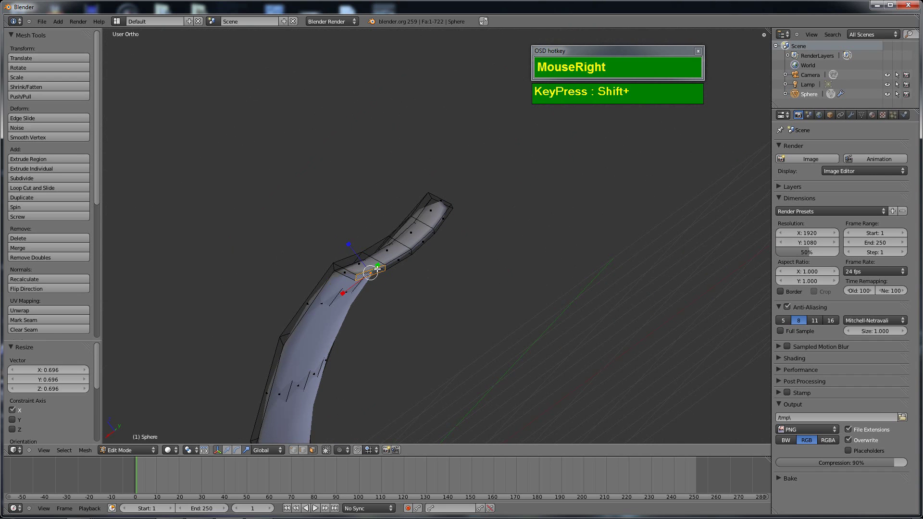
right_click(400, 256, "shift")
right_click(424, 240, "shift")
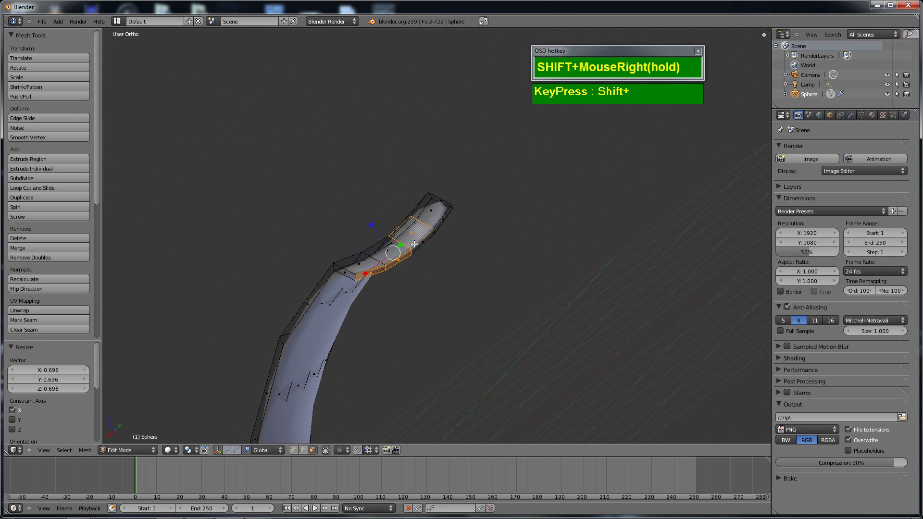
right_click(440, 221, "shift")
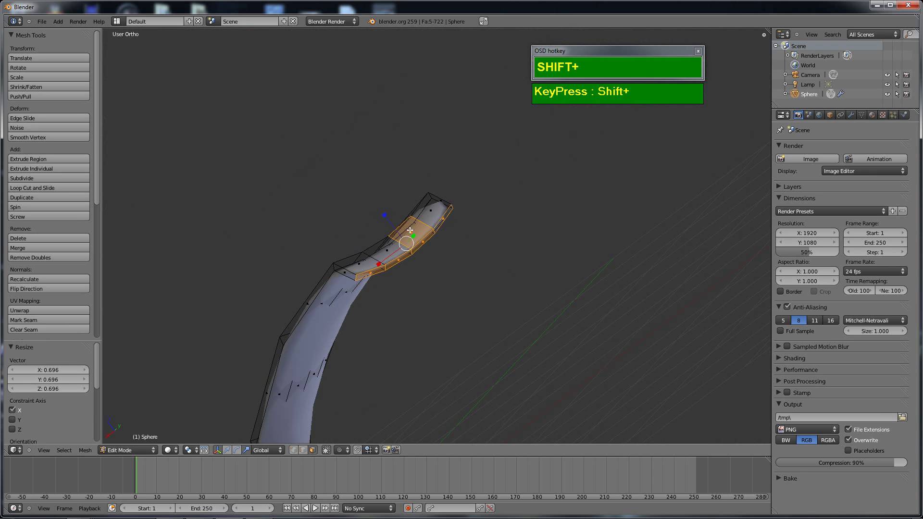
- Scale the handle's end faces to about 0.625 along X and about 0.912 along Z
middle_click_drag(441, 221, 411, 249)
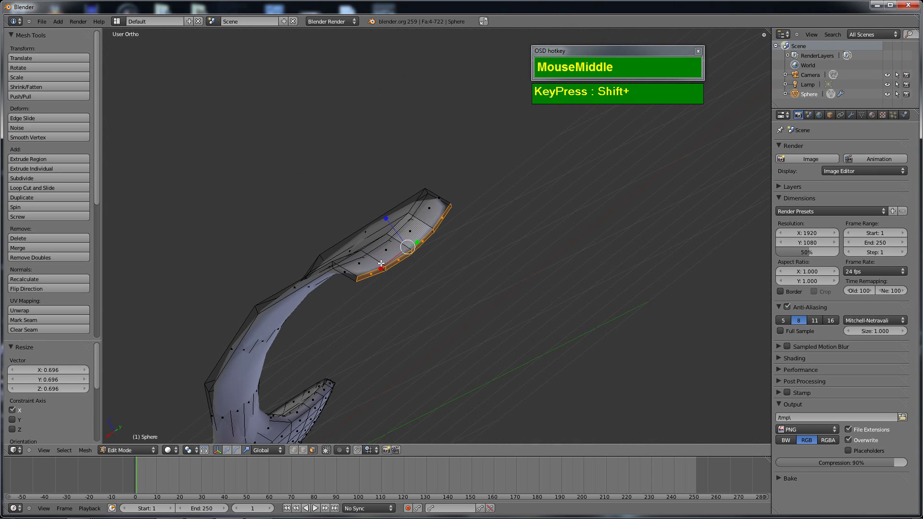
left_click_drag(383, 266, 396, 266)
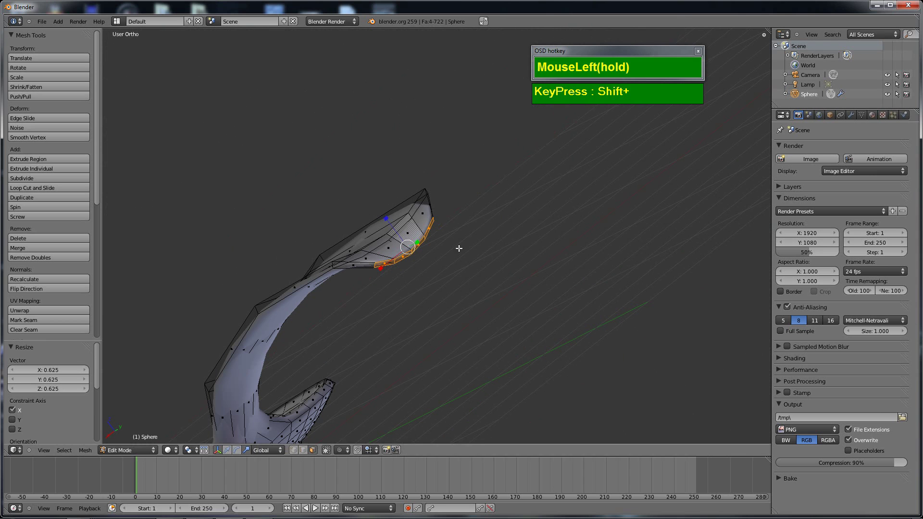
mouse_move(392, 216)
left_mouse_down()
mouse_move(379, 207)
mouse_move(388, 216)
left_mouse_up()
scroll(428, 255, "up", 2)
- Switch to edge selection, pick the four edges along one side of the handle's end face and move them up along Z
key("ctrl+Tab")
left_click(392, 254)
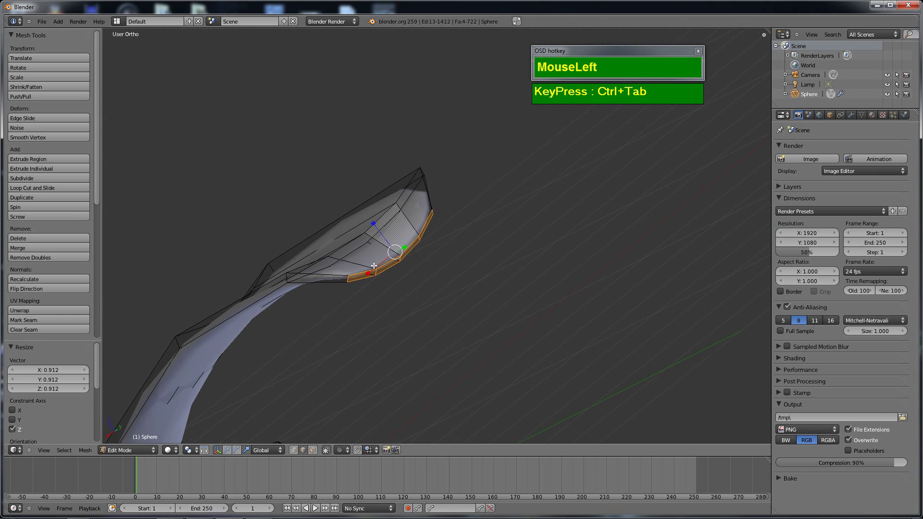
right_click(357, 269)
right_click(388, 261, "shift")
right_click(423, 223, "shift")
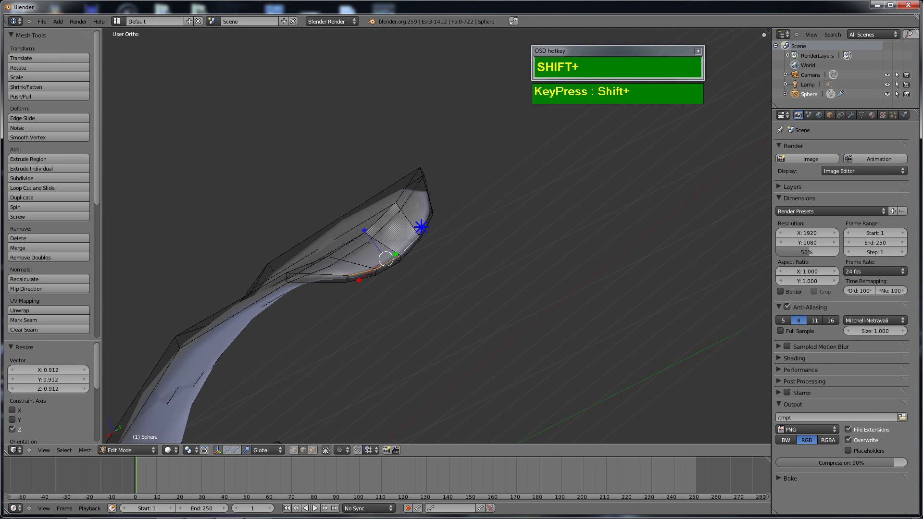
left_click(228, 450)
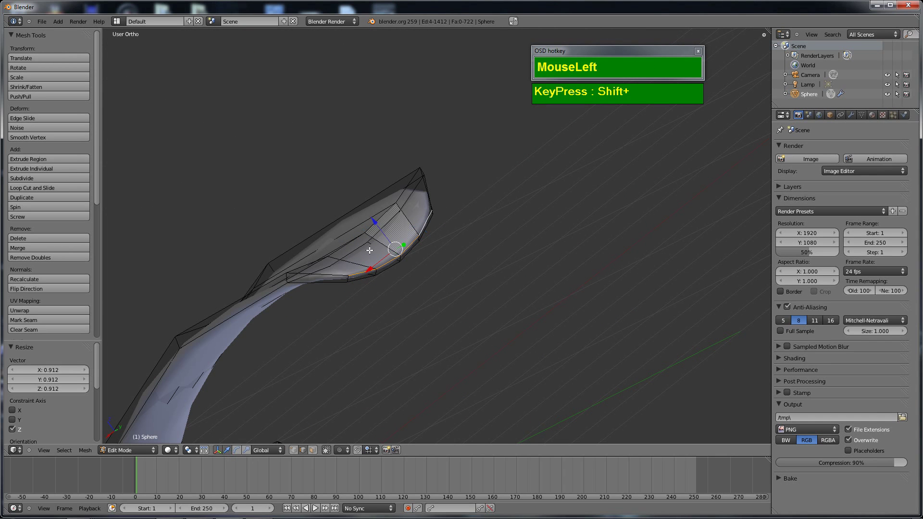
left_click_drag(376, 225, 368, 206)
middle_click_drag(367, 206, 394, 288)
scroll(508, 207, "down", 5)
key("Tab")
scroll(412, 284, "up", 5)
key("Tab")
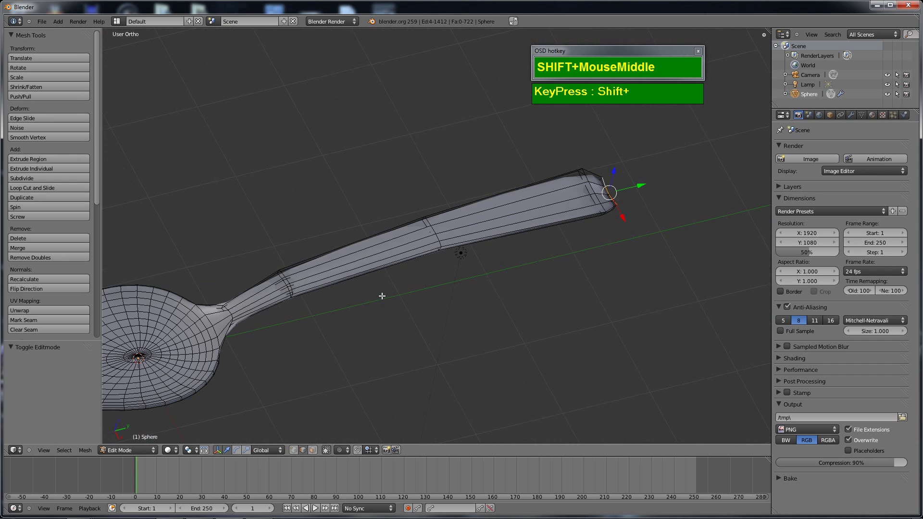
- In the right side view, cut a loop between the handle's first bend and its middle loop and raise it about 0.033 along Z
scroll(406, 301, "down", 3)
scroll(408, 287, "up", 1)
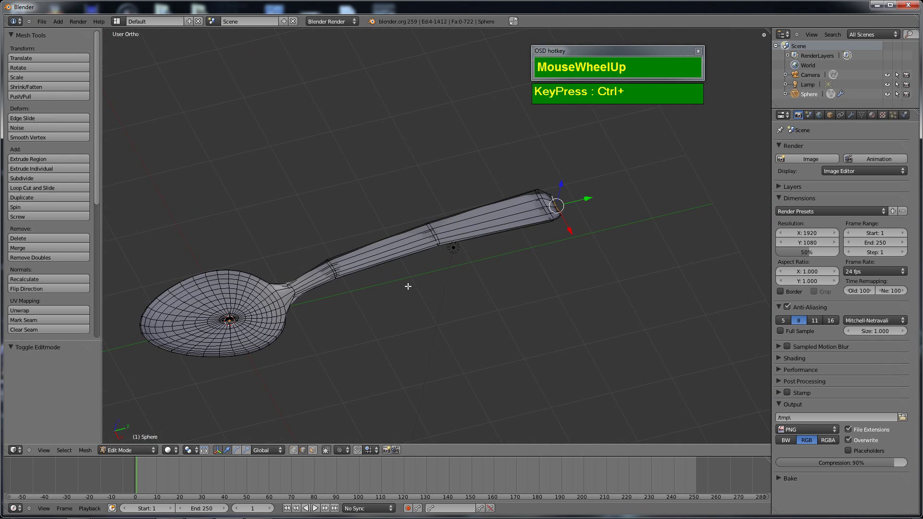
key("KP_3")
middle_click_drag(441, 304, 446, 210, "shift")
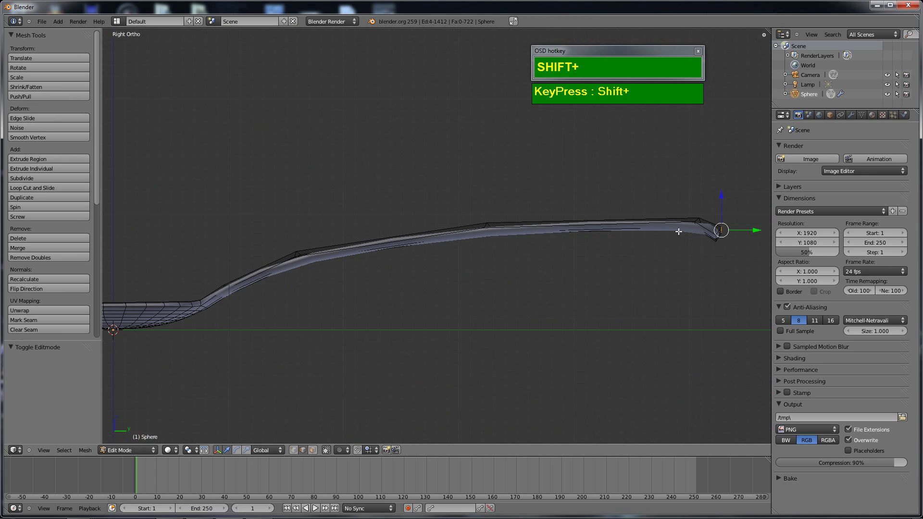
key("ctrl+r")
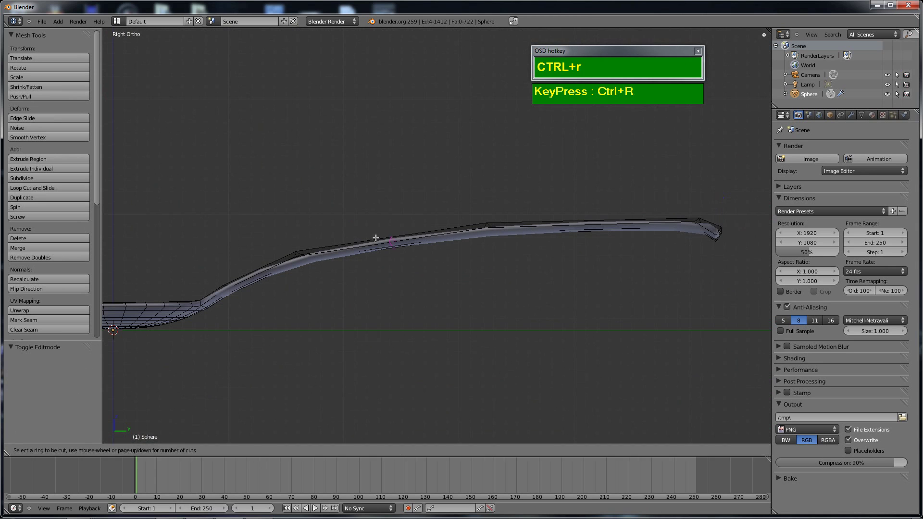
left_click(395, 242)
left_click(397, 236)
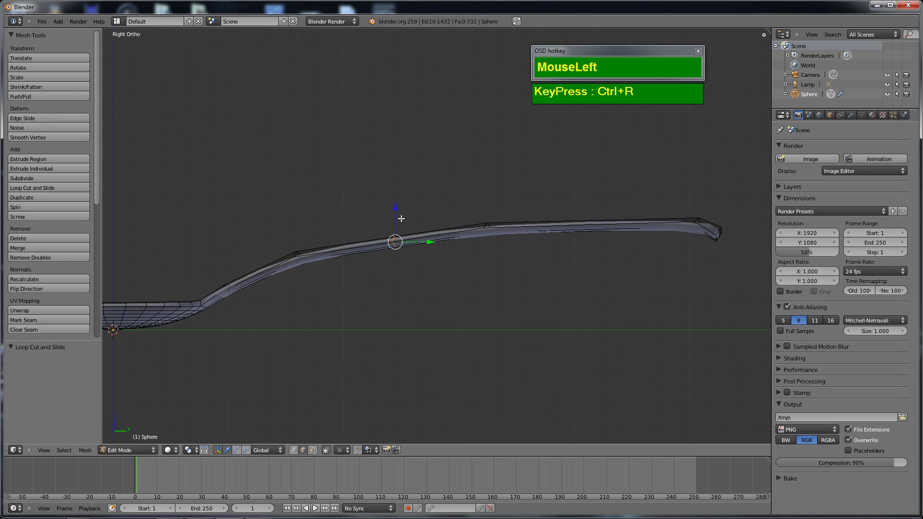
left_click_drag(396, 215, 395, 210)
- Cut a loop between the handle's middle loop and its tip, raise it about 0.033 along Z, and check the spoon in Object Mode
key("ctrl+r")
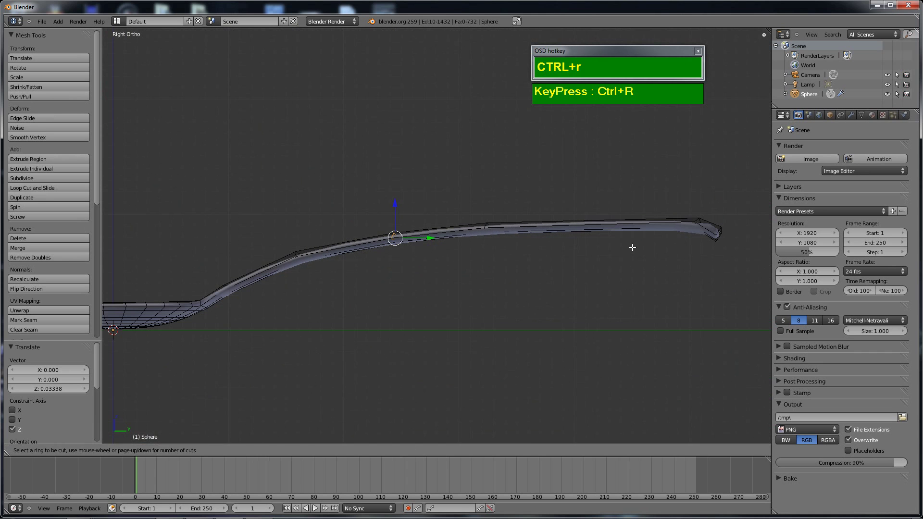
left_click(620, 227)
left_click(615, 223)
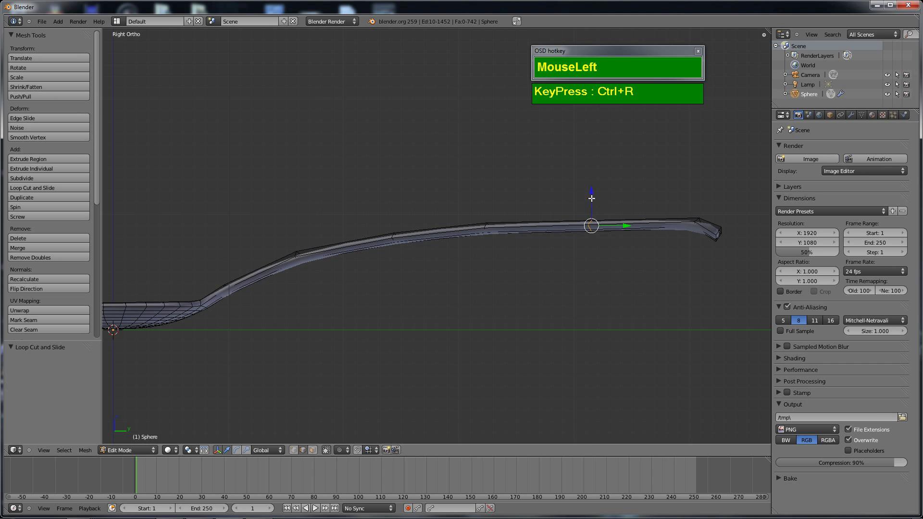
left_click_drag(592, 198, 591, 193)
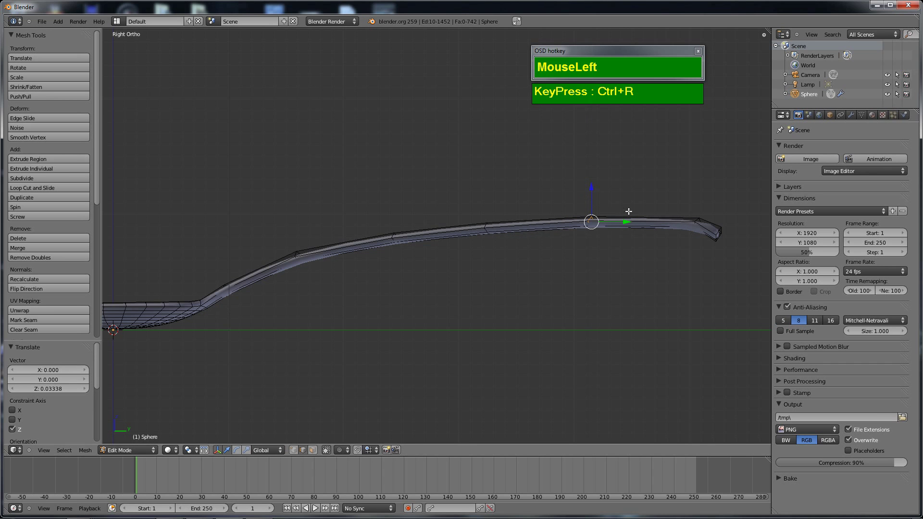
key("Tab")
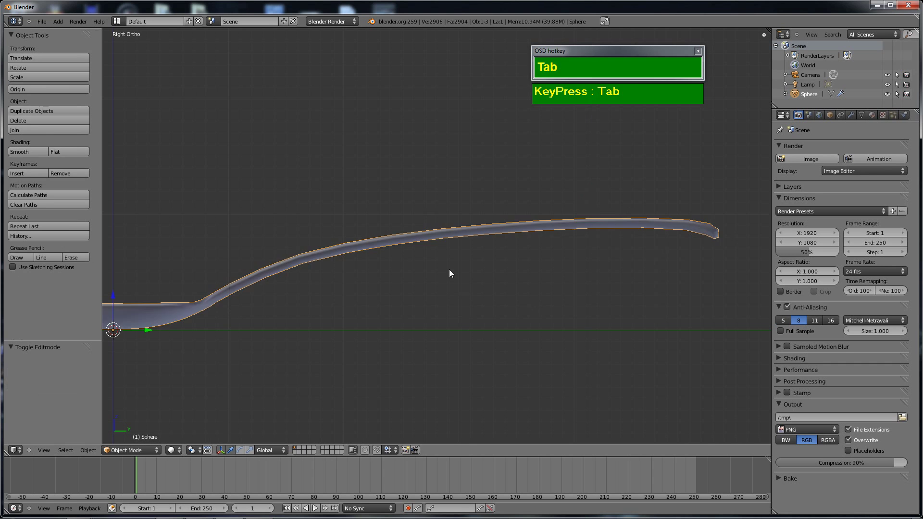
middle_click_drag(449, 269, 369, 329)
scroll(367, 327, "down", 2)
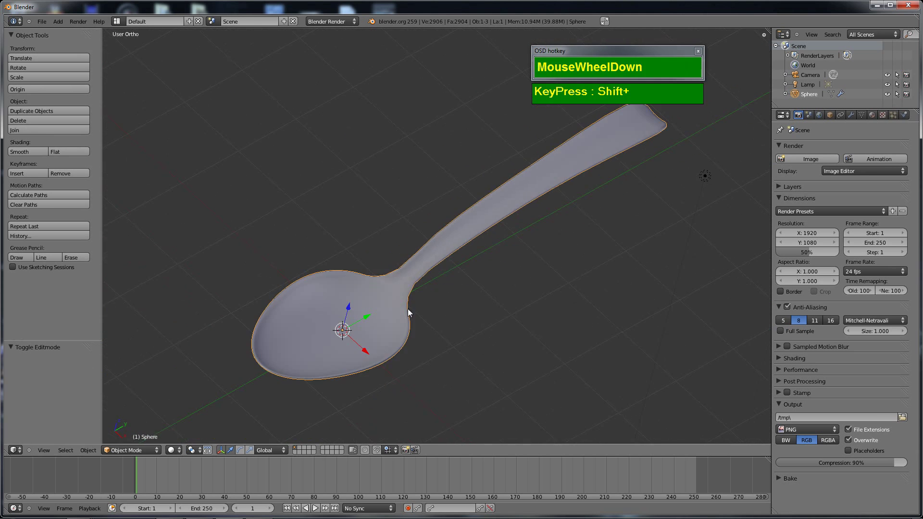
- In Edit Mode, cut a loop across the handle just beyond the neck and slide it toward the bowl by about 0.58
key("Tab")
scroll(408, 309, "up", 3)
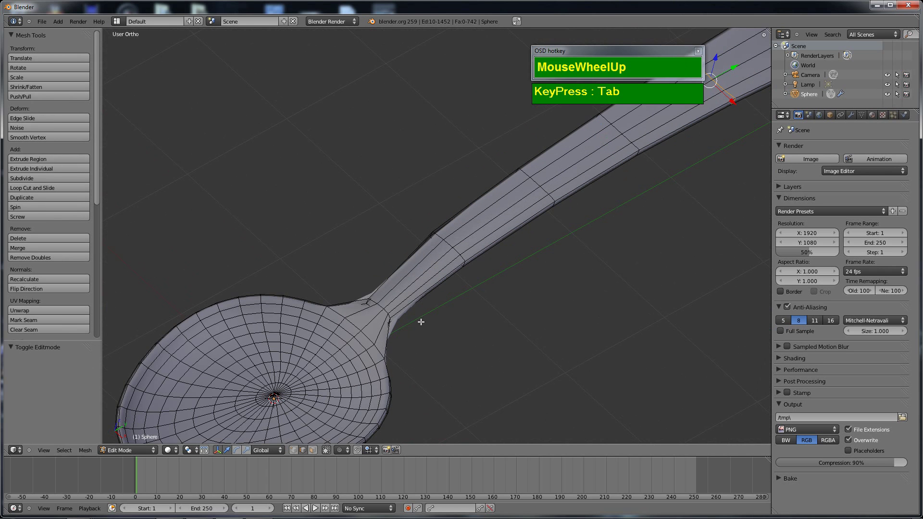
middle_click_drag(402, 330, 427, 264, "shift")
scroll(430, 264, "up", 2)
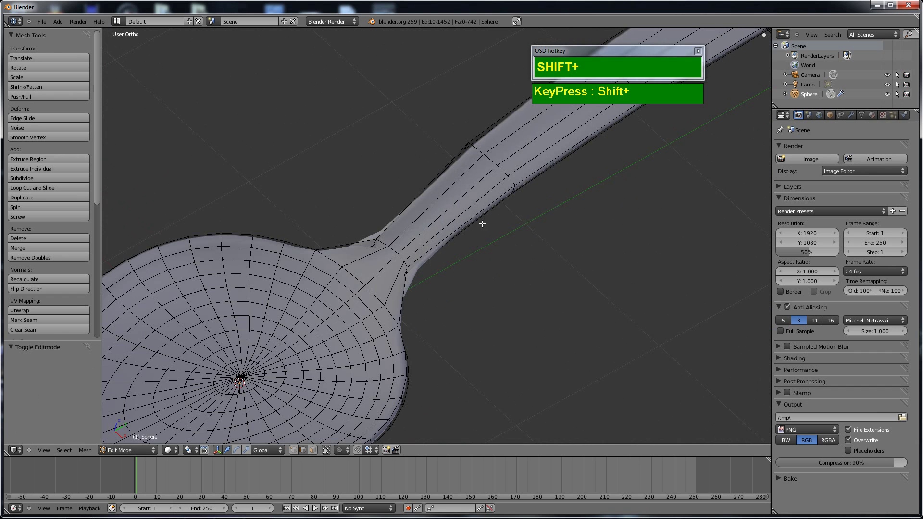
middle_click_drag(435, 250, 459, 233, "shift")
scroll(459, 233, "up", 2, "shift")
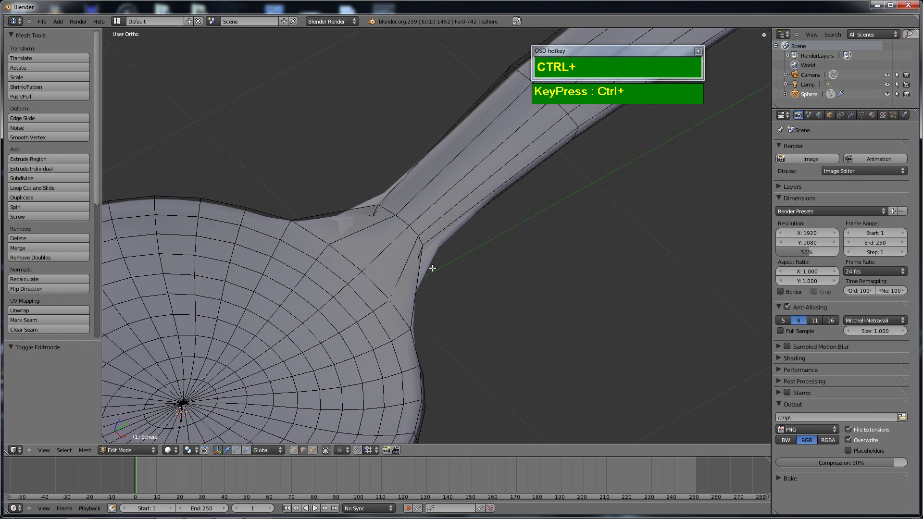
key("ctrl+r")
left_click(473, 218)
left_click(441, 247)
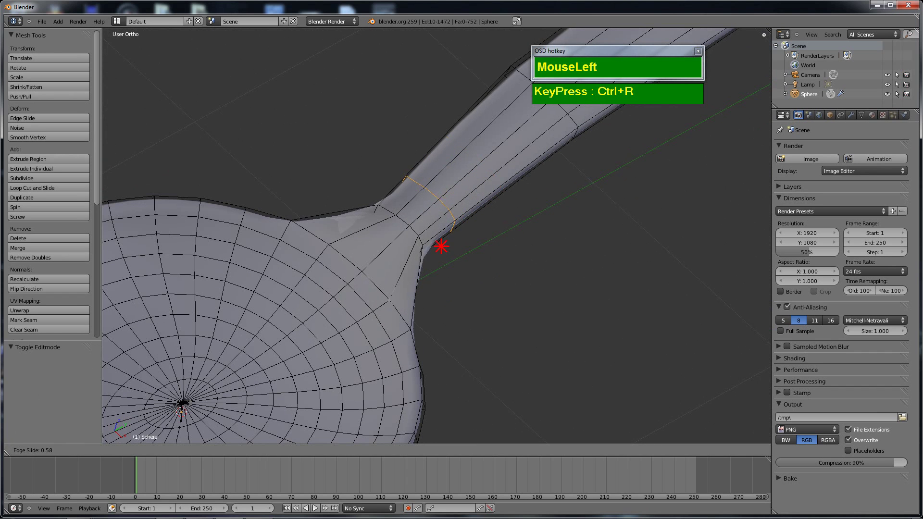
- Cut another loop between the neck and the bowl's rim, and check the smoothed spoon in Object Mode
key("ctrl+r")
left_click(417, 279)
left_click(416, 282)
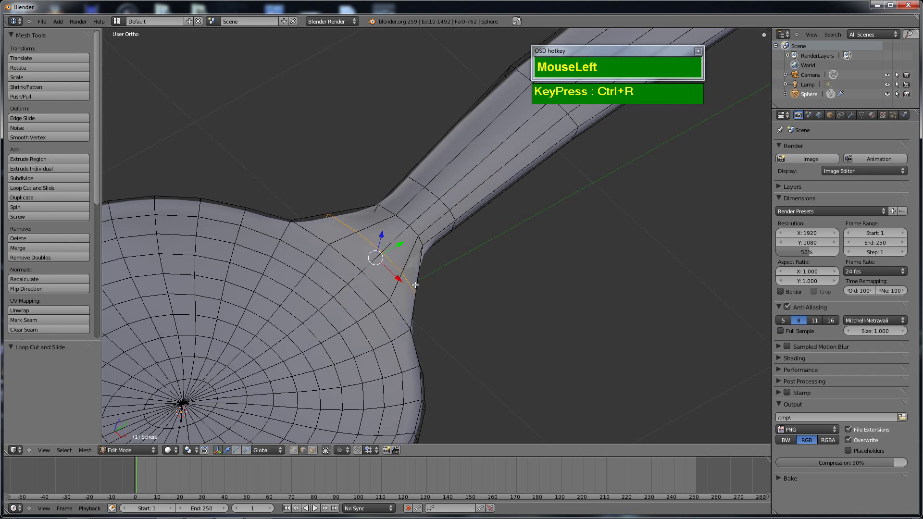
scroll(514, 254, "down", 2)
scroll(515, 255, "down", 3)
key("Tab")
middle_click_drag(513, 250, 495, 271)
scroll(552, 233, "down", 2)
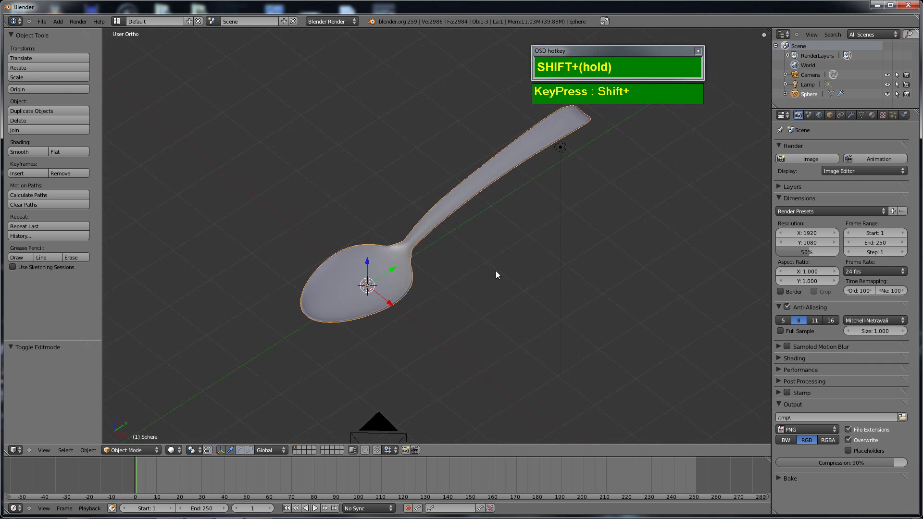
- Render a test image of the spoon from the camera view and return to the scene
key("KP_0")
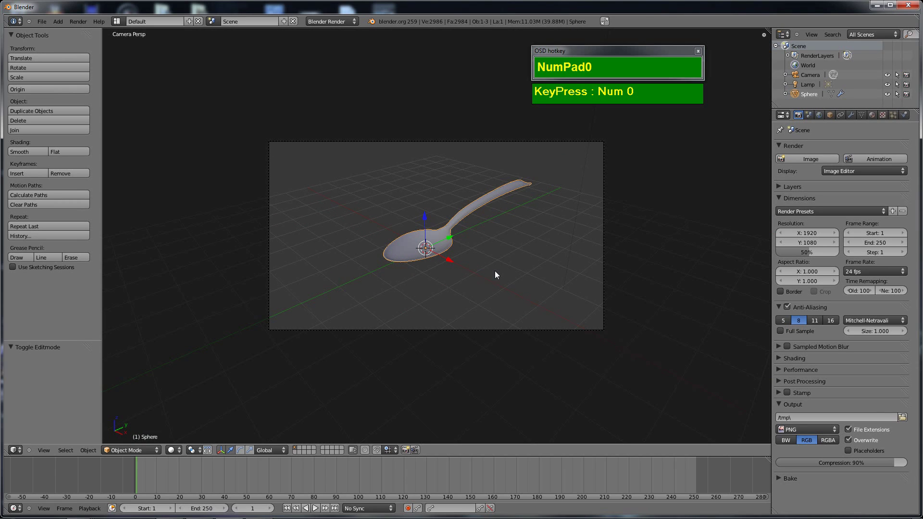
key("F12")
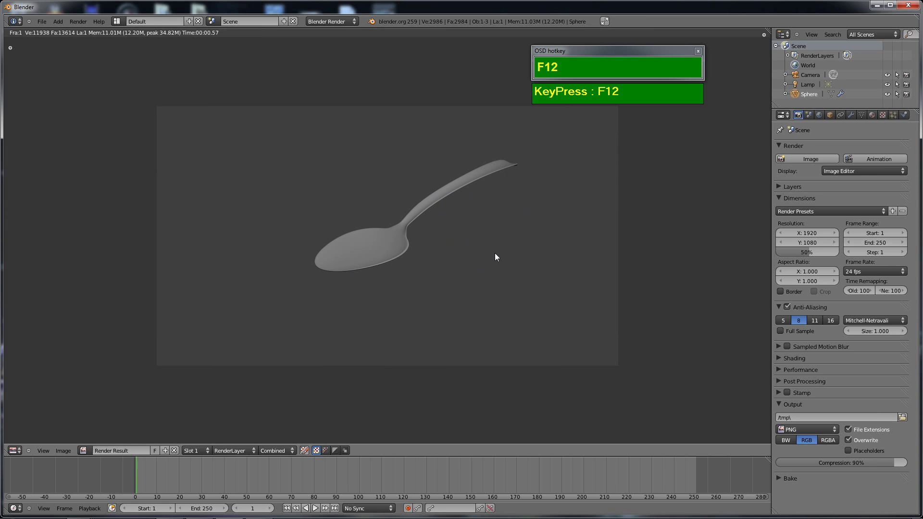
key("Escape")
scroll(469, 262, "up", 2)
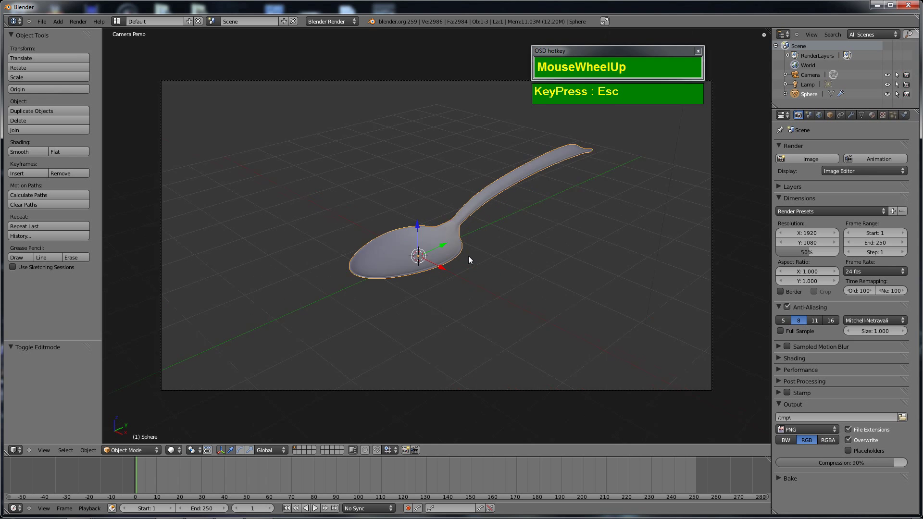
- Add a plane mesh at the origin beneath the spoon
middle_click_drag(469, 258, 410, 297)
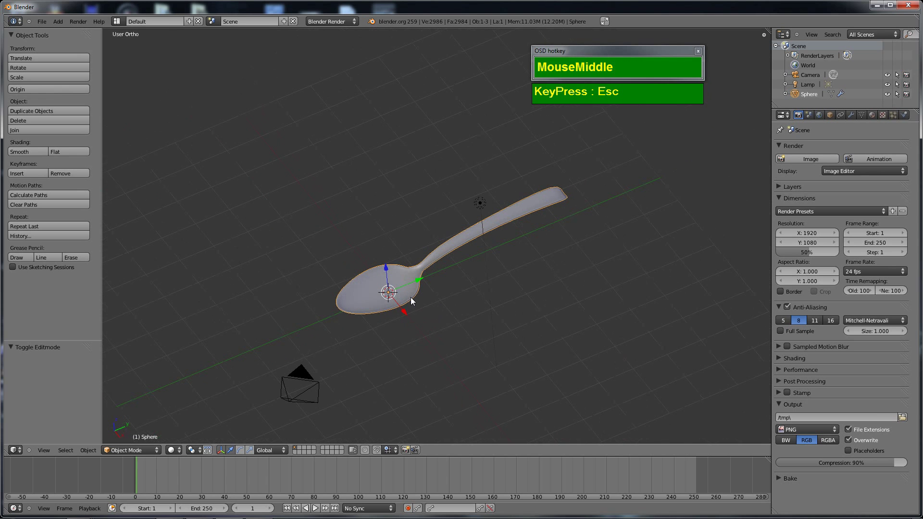
key("shift+a")
mouse_move(426, 310)
left_click(455, 310)
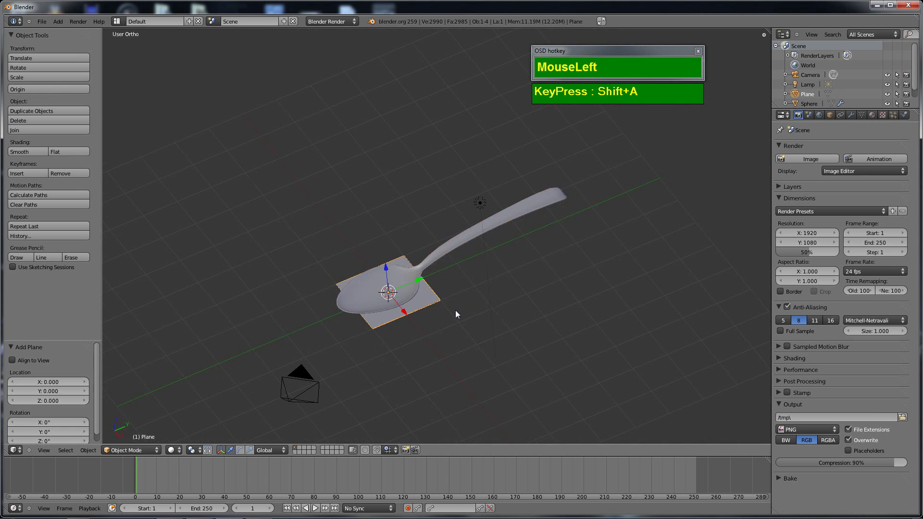
- Enter Edit Mode on the plane and scale it uniformly by about 8.736 as a ground surface
scroll(424, 306, "down", 2)
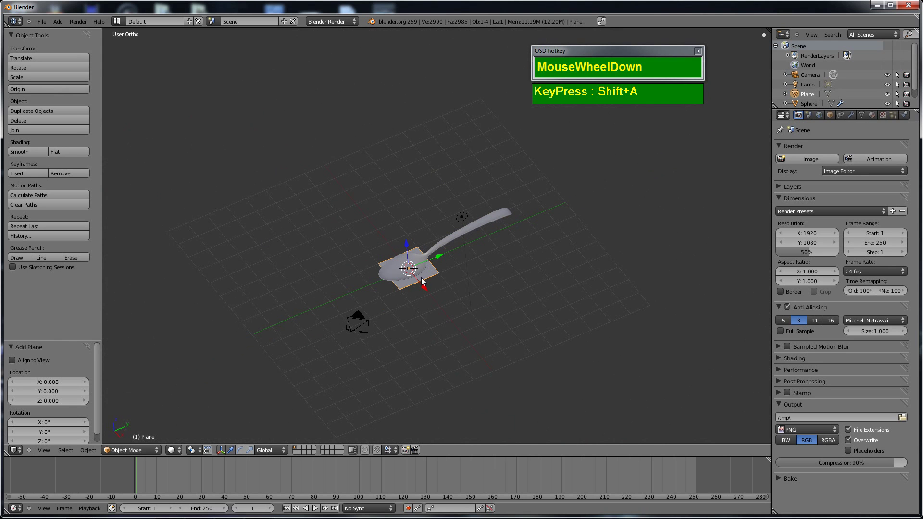
key("Tab")
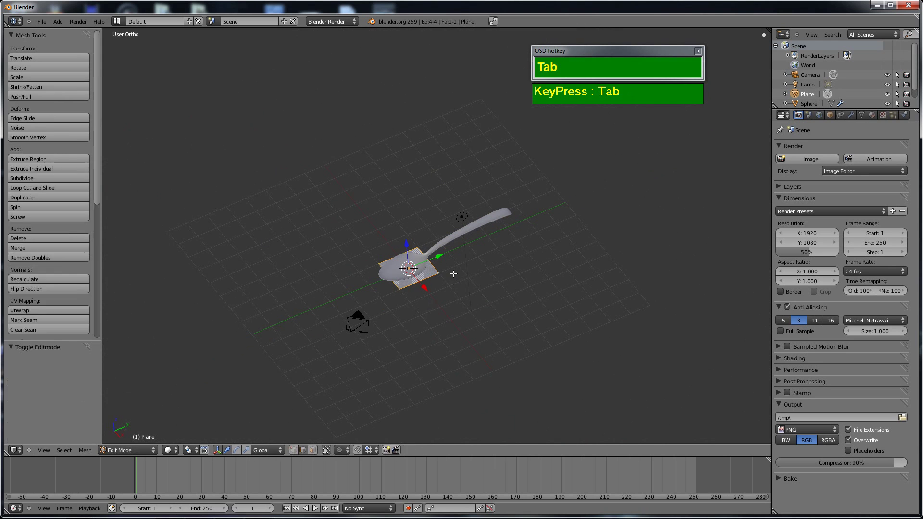
scroll(454, 277, "up", 1)
key("s")
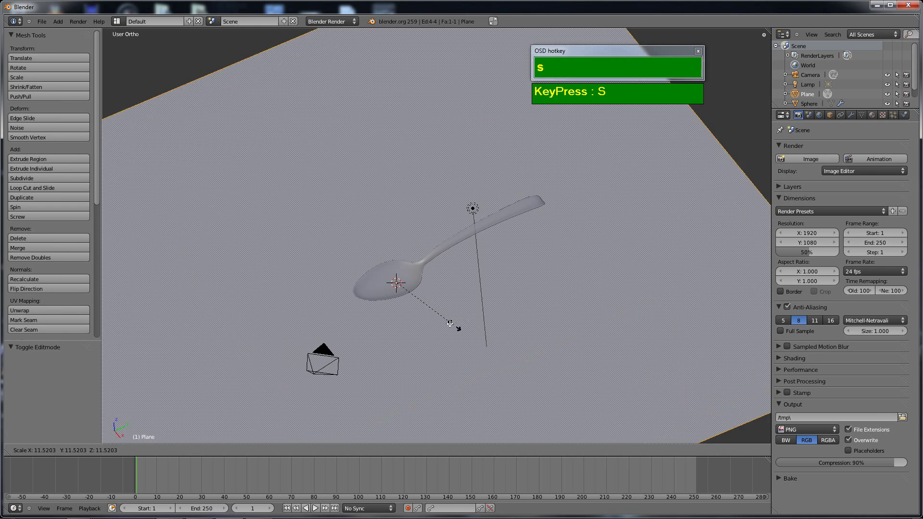
left_click(436, 320)
scroll(436, 320, "down", 4)
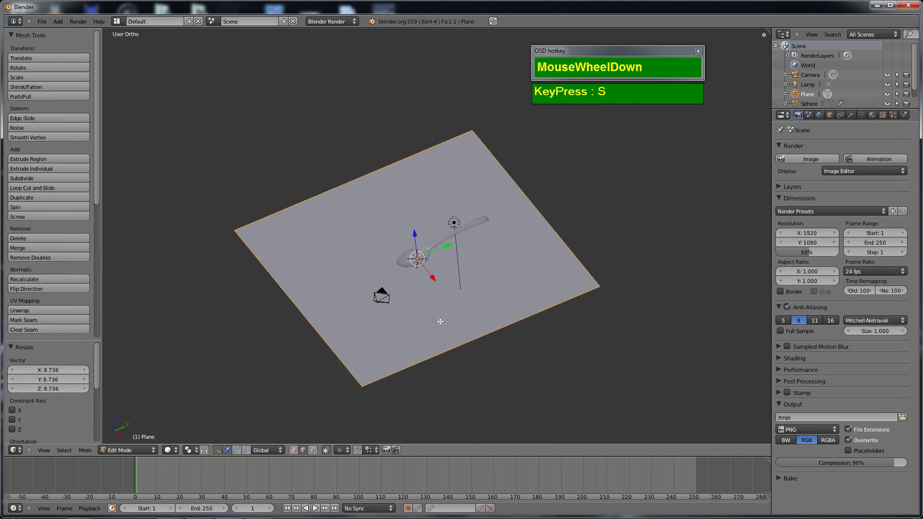
middle_click_drag(437, 319, 455, 291)
scroll(454, 291, "up", 3)
scroll(454, 286, "down", 1)
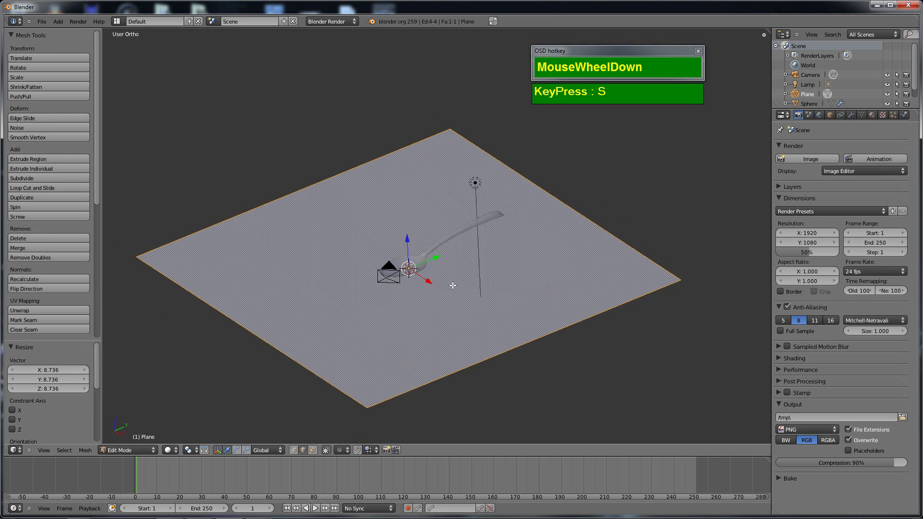
- Leave Edit Mode on the plane and rotate the spoon about 8.3° in the right side view, lowering the handle tip towards the ground
key("Tab")
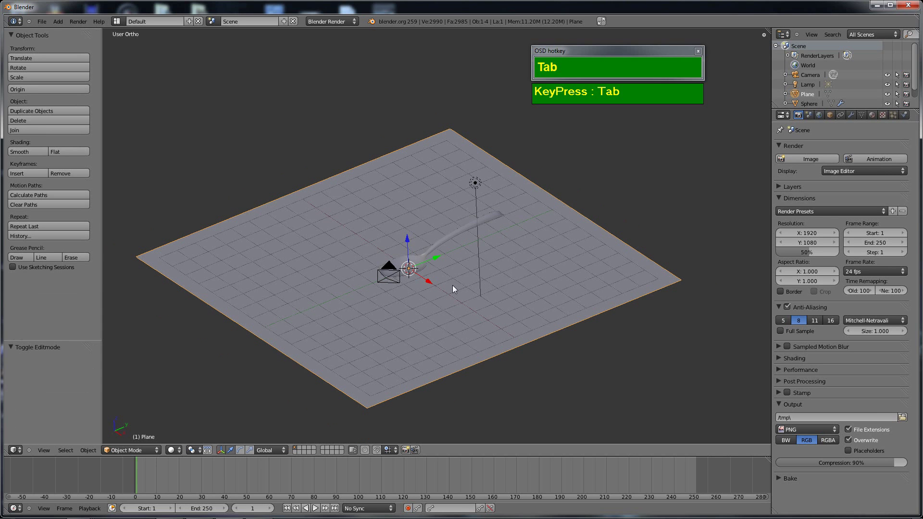
right_click(449, 238)
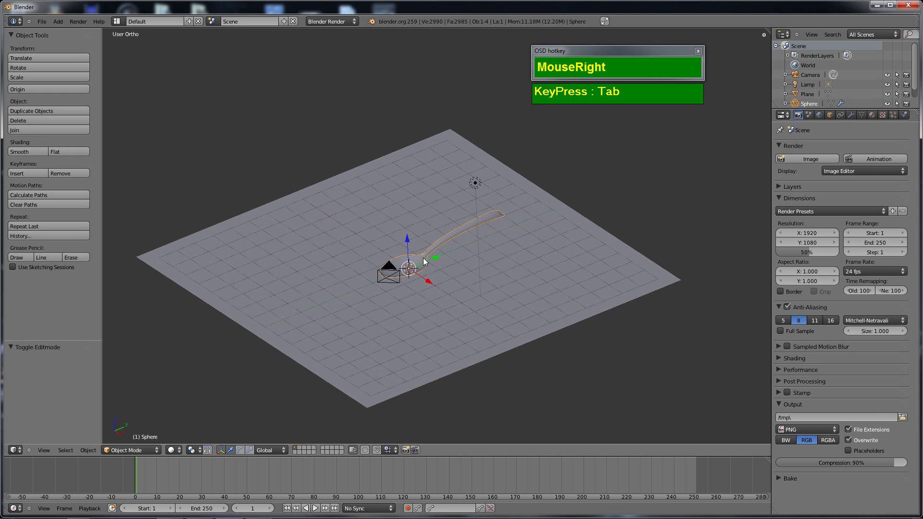
key("KP_3")
scroll(423, 258, "up", 4)
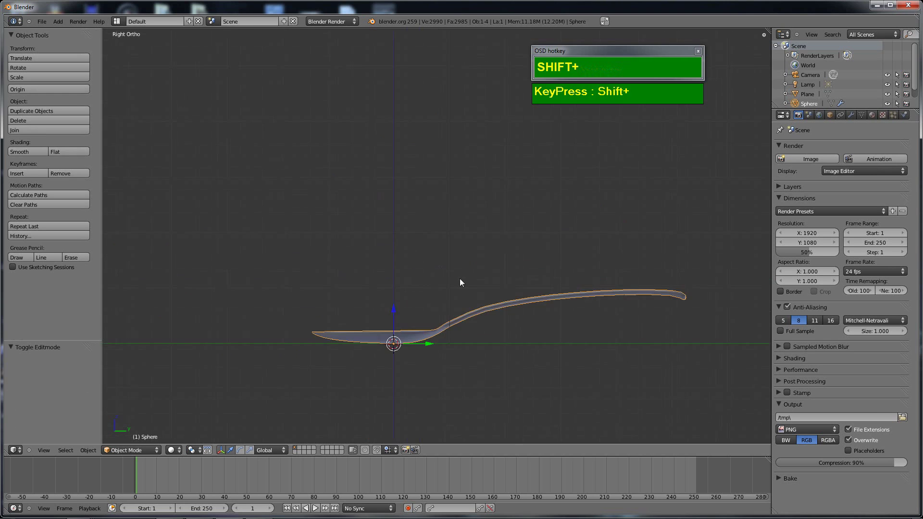
middle_click_drag(460, 278, 441, 213, "shift")
key("r")
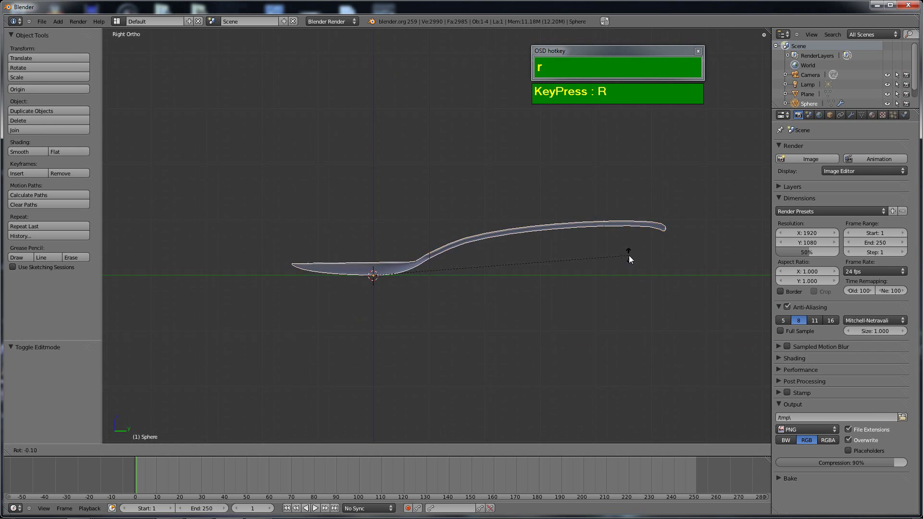
left_click(648, 297)
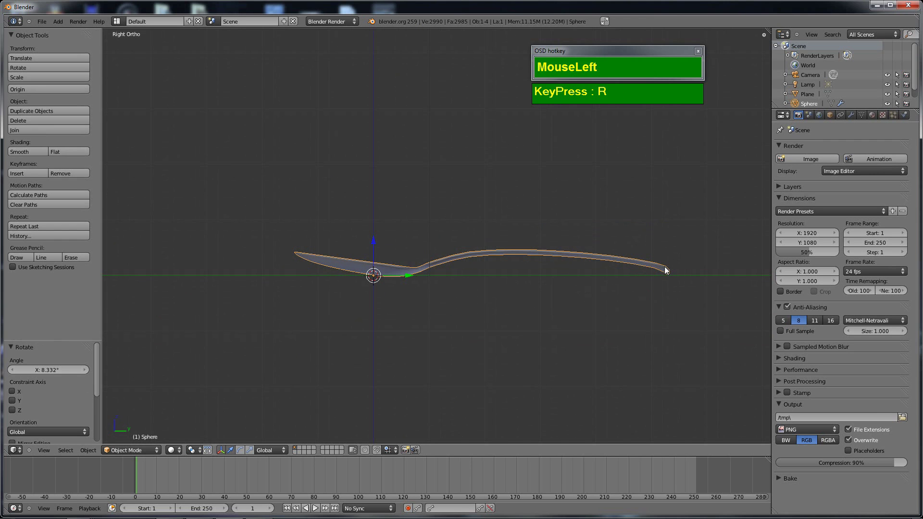
- Raise the spoon about 0.042 along Z and fine-tune its tilt so the bowl and handle tip rest on the ground line
middle_click_drag(528, 272, 522, 257, "shift")
scroll(522, 257, "up", 2)
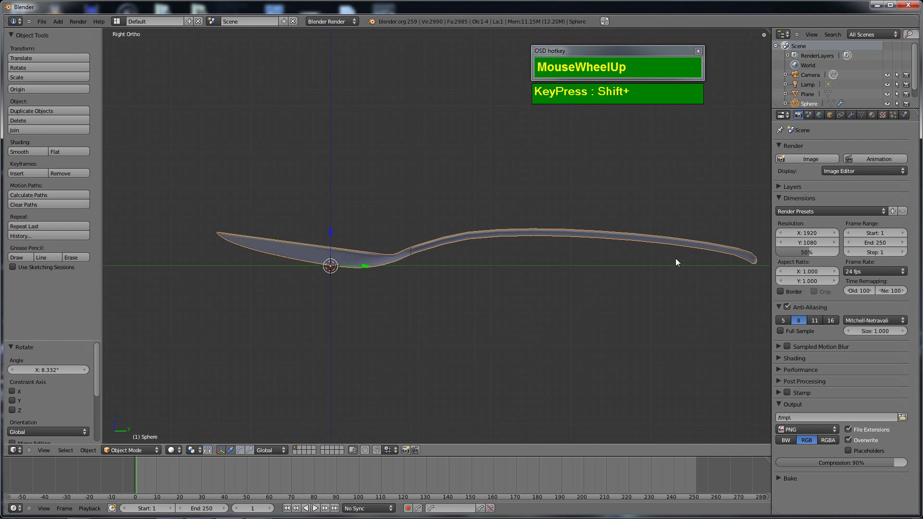
left_click_drag(331, 234, 334, 235)
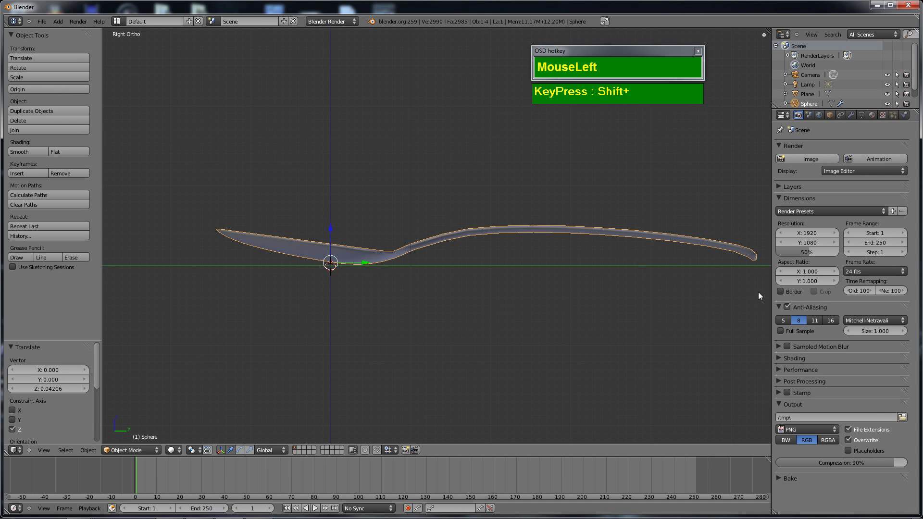
key("r")
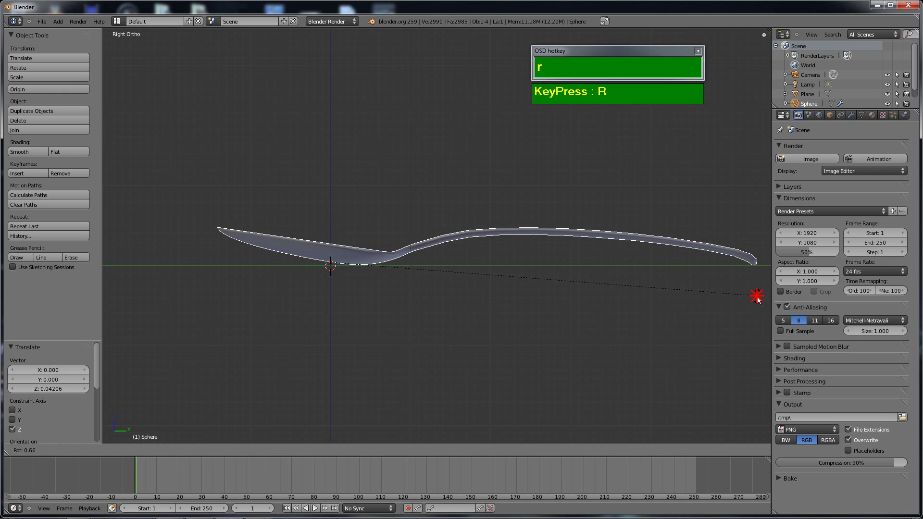
left_click(757, 296)
- Shift the spoon about -1.418 along Y to centre its length around the origin
left_click_drag(366, 263, 249, 265)
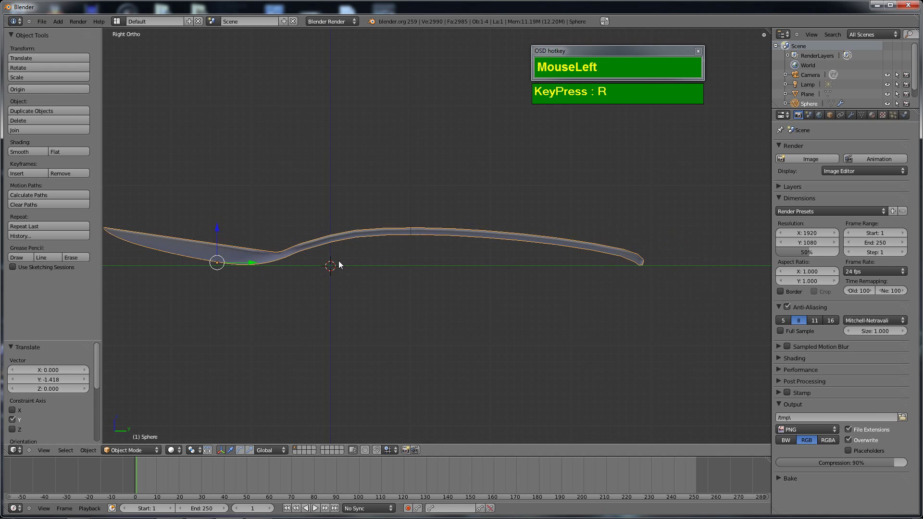
scroll(348, 260, "down", 2)
middle_click_drag(348, 260, 304, 249, "shift")
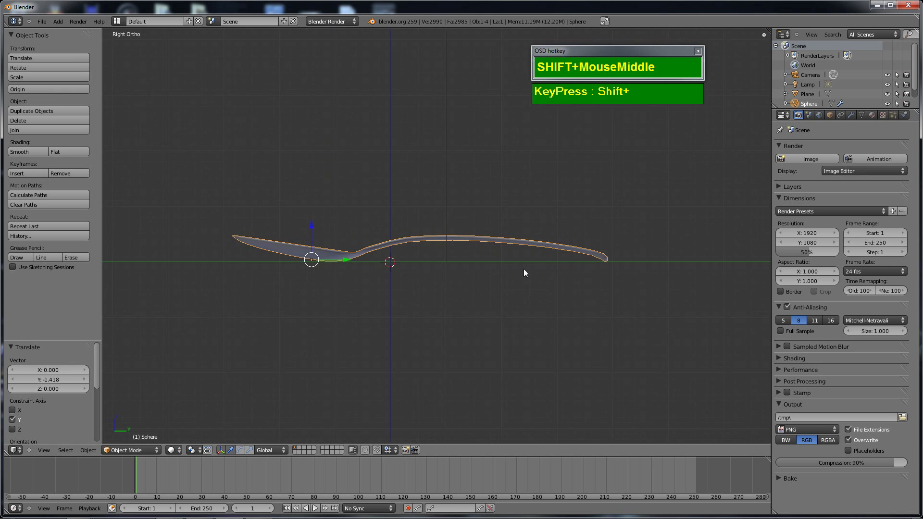
- Render a test image of the spoon on the ground plane from the camera view and return to the scene
key("KP_0")
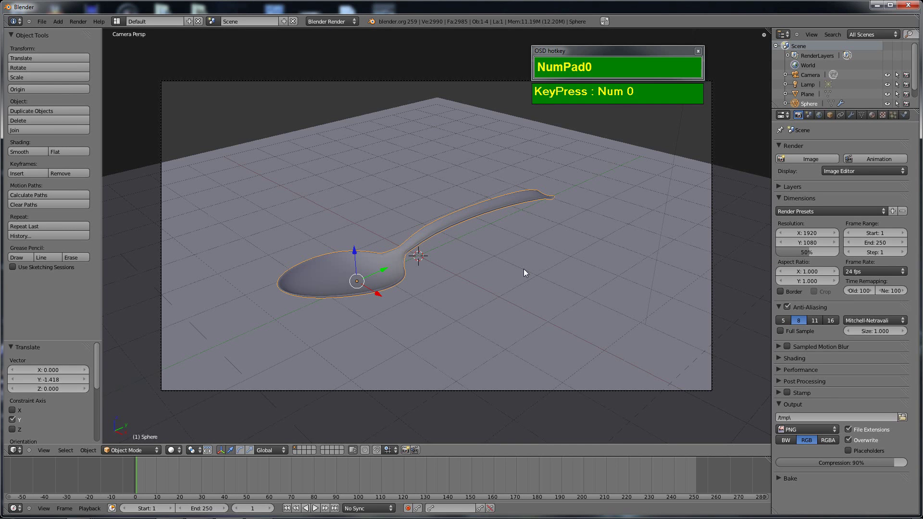
key("F12")
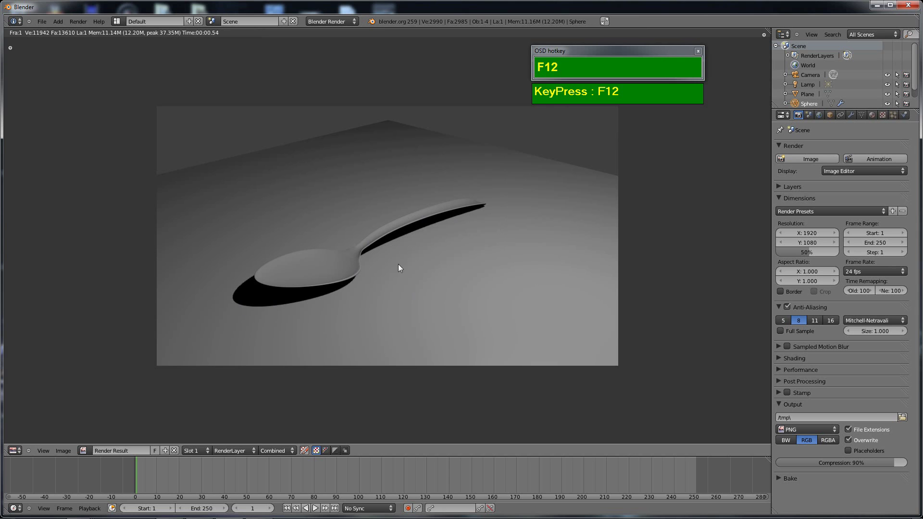
key("Escape")
- Select the lamp and move it about 2.481 along X, farther away from the spoon
scroll(434, 257, "down", 2)
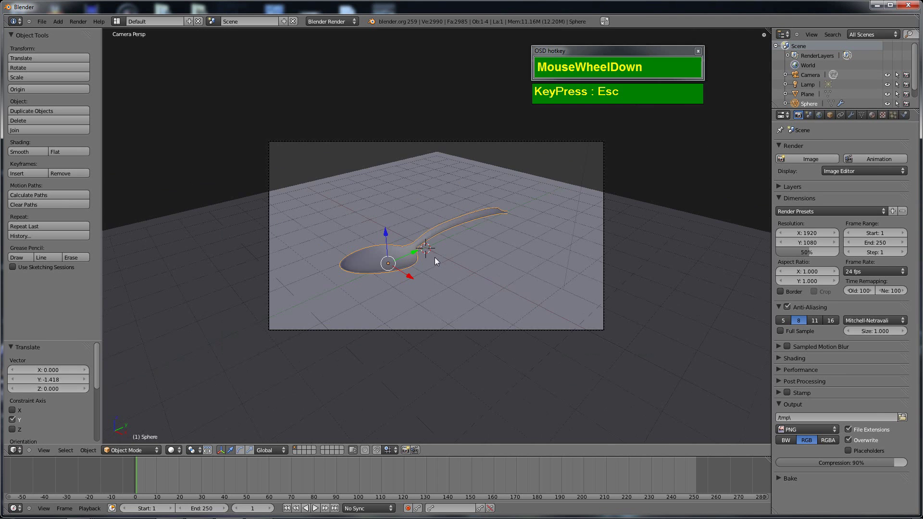
middle_click_drag(435, 258, 458, 289)
scroll(456, 281, "down", 2)
right_click(488, 182)
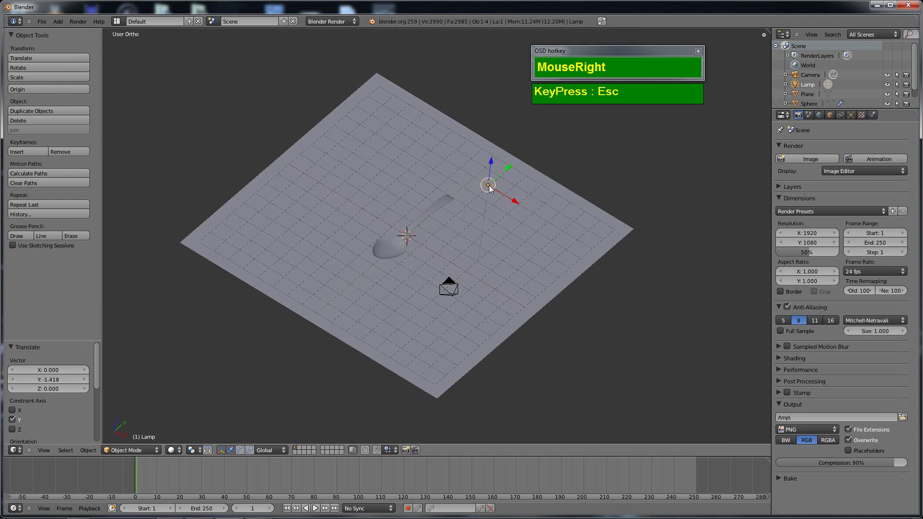
left_click_drag(512, 200, 529, 212)
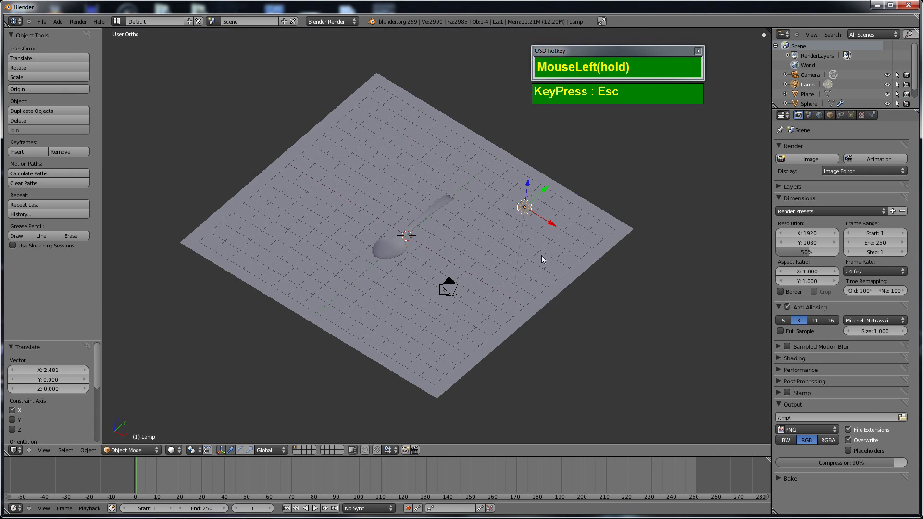
- Duplicate the lamp, offset about -11.849, -6.080, 1.197, and shift the copy about -2.868 in X and 0.543 in Y in top view
key("shift+d")
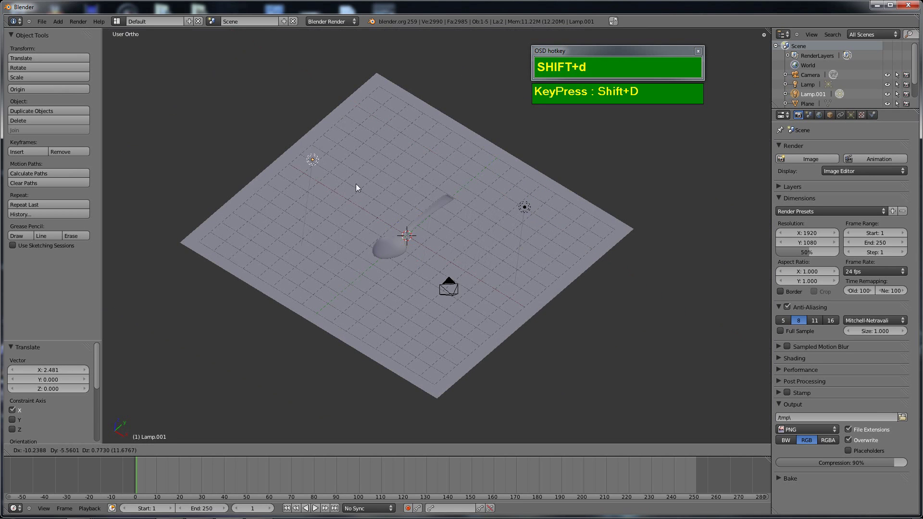
left_click(327, 170)
middle_click_drag(333, 198, 408, 331)
key("KP_7")
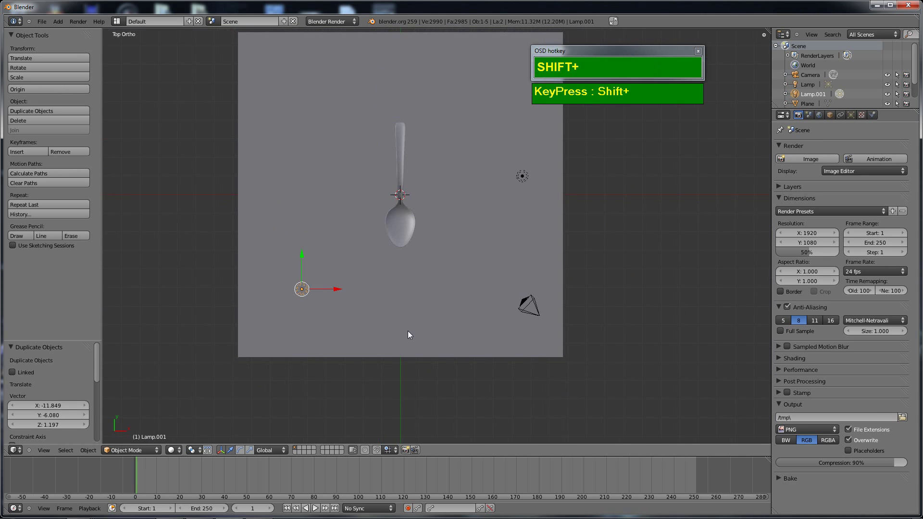
key("g")
left_click(319, 287)
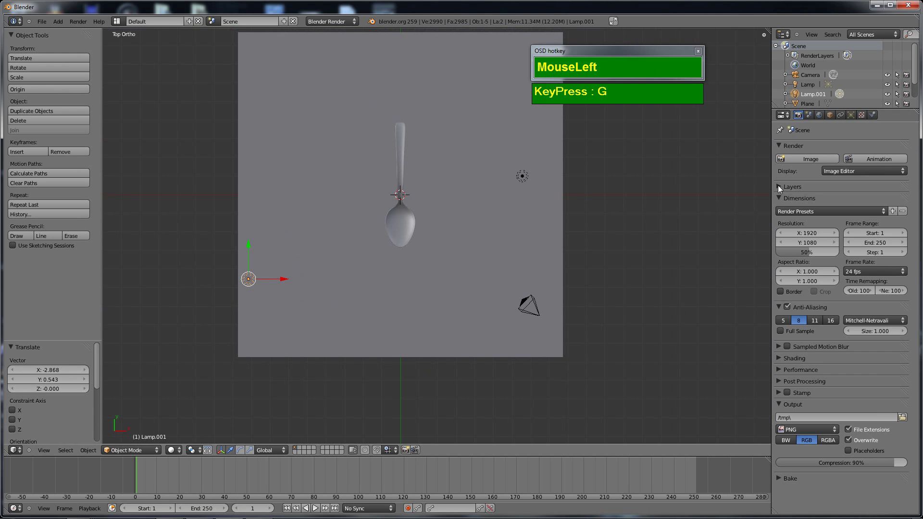
- Change the duplicated lamp to a Hemi light and rotate it about -180.2° in the top view to face the spoon
left_click(846, 116)
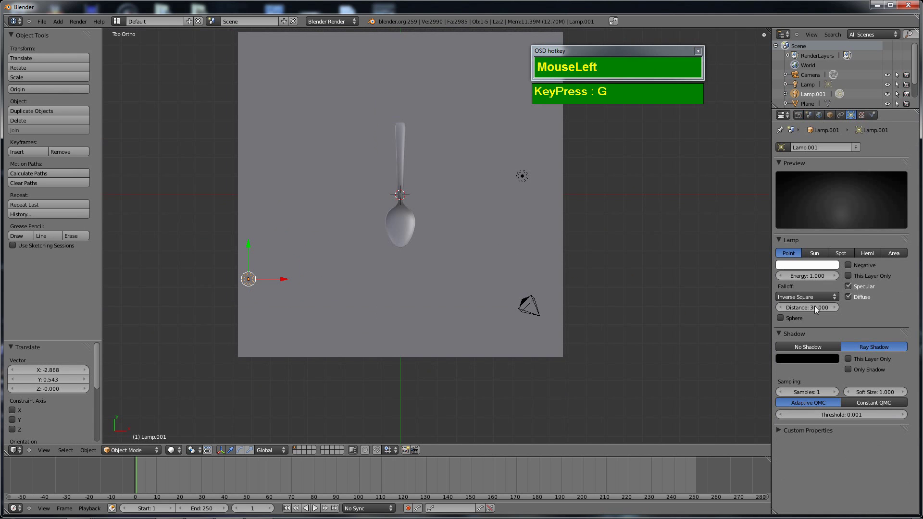
left_click(874, 252)
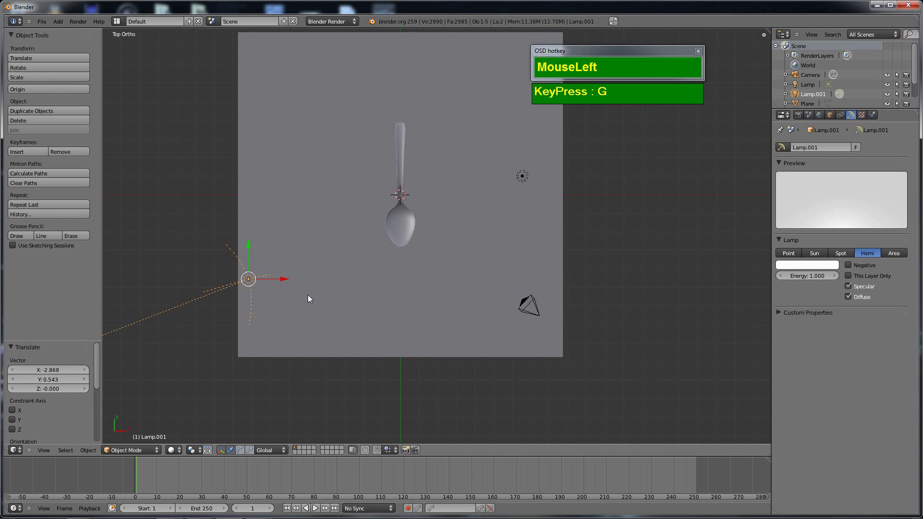
scroll(301, 298, "down", 2)
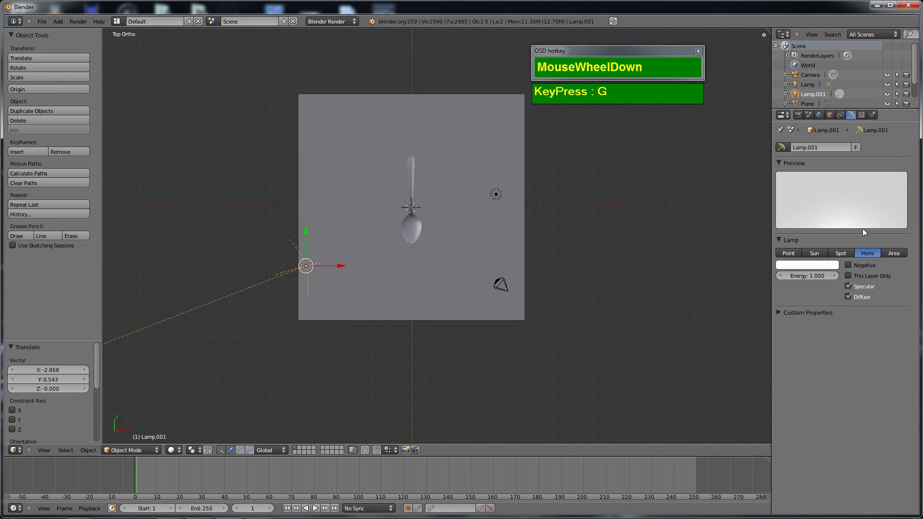
scroll(354, 316, "down", 1)
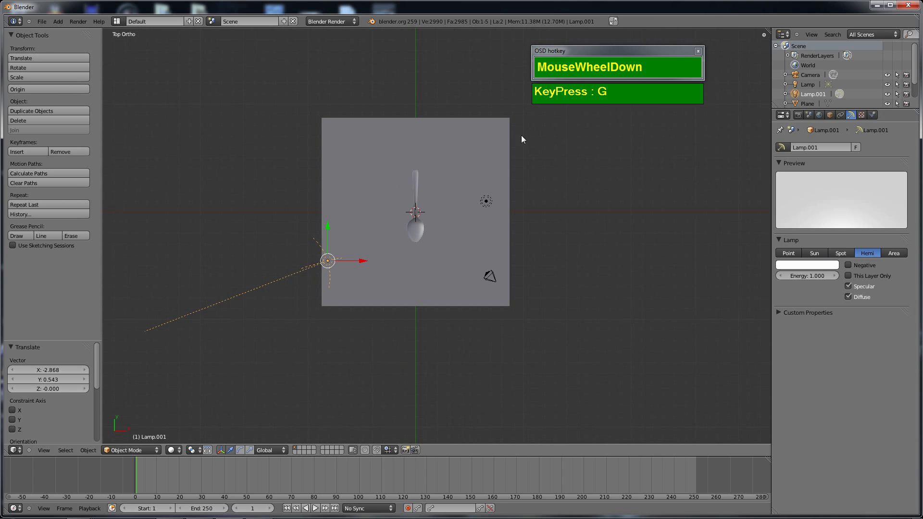
key("r")
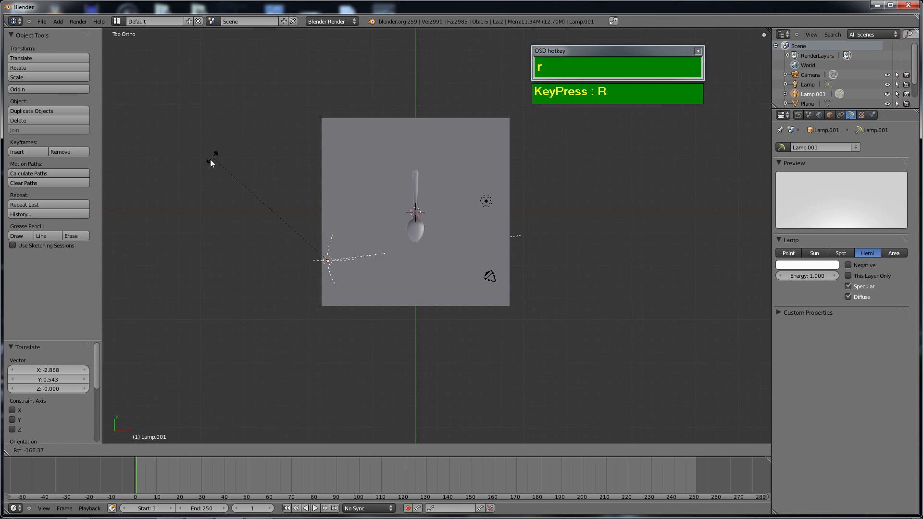
left_click(191, 188)
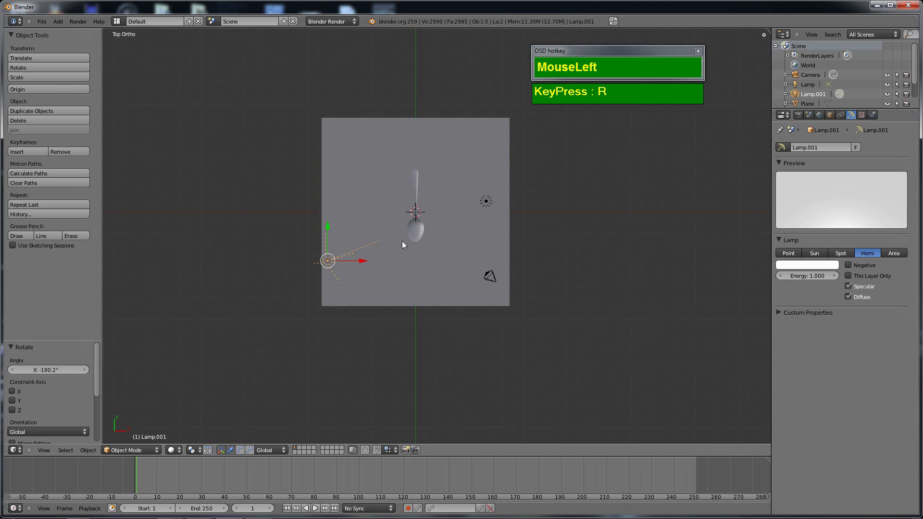
- Aim the Hemi lamp at the spoon by rotating it about -16.7° in the right view and -8.3° in the front view
key("KP_3")
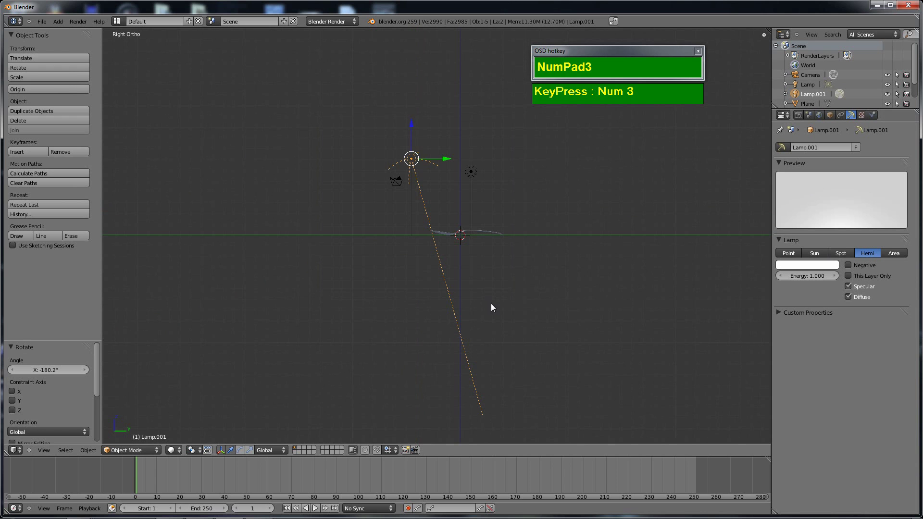
key("r")
left_click(489, 335)
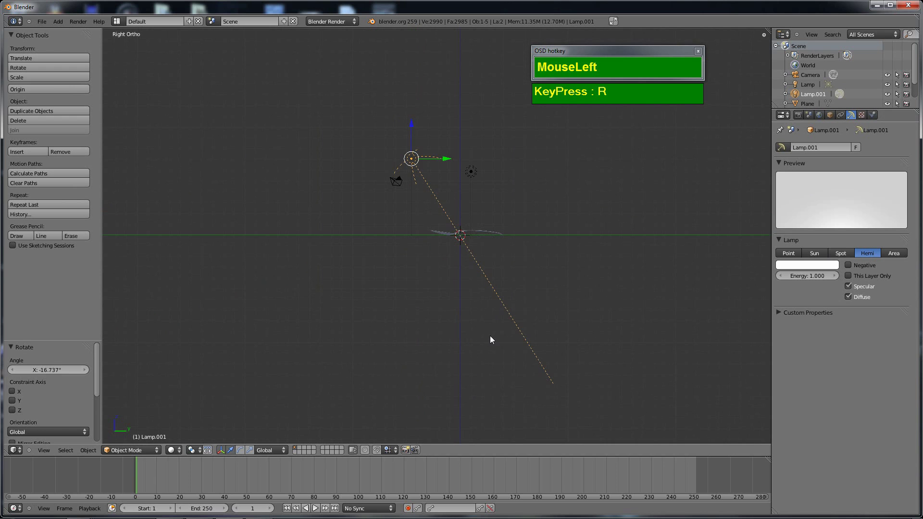
key("KP_1")
key("r")
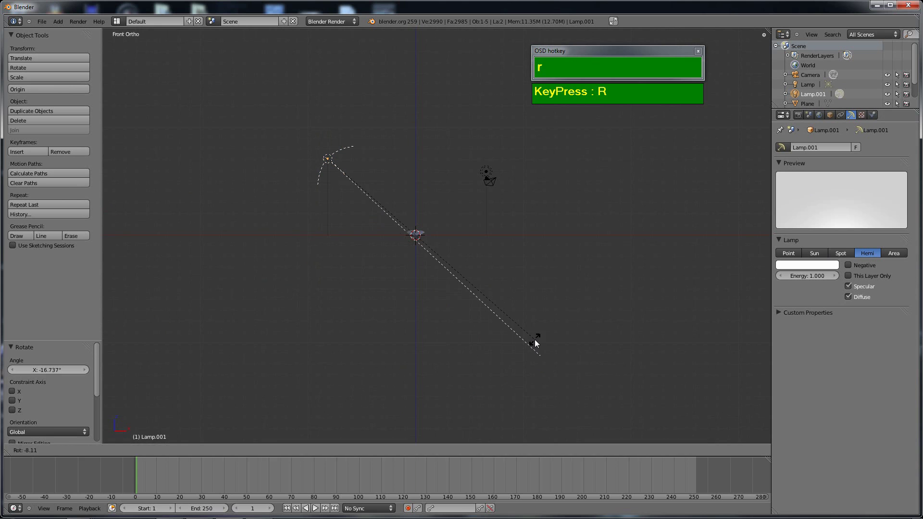
left_click(532, 339)
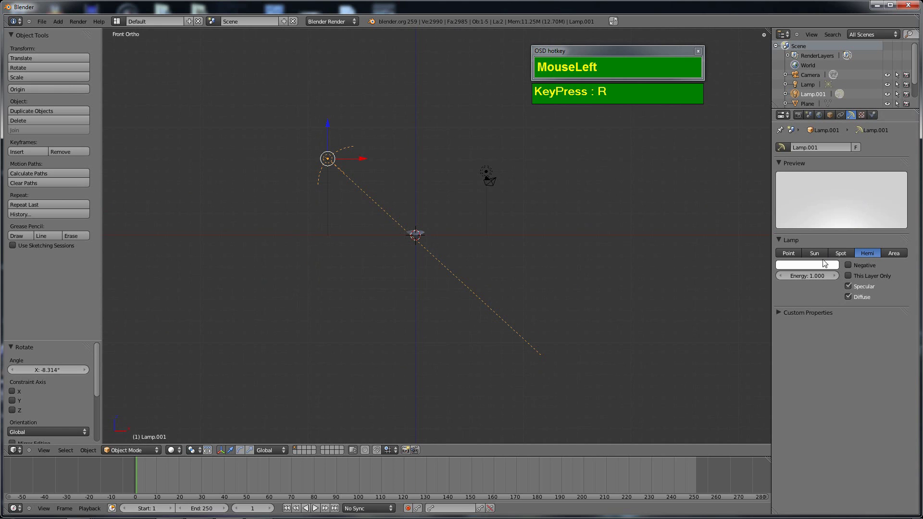
- Set the Hemi lamp's energy to 0.200 and its light colour to a pale warm yellow
left_click_drag(827, 275, 793, 289)
left_click(807, 265)
mouse_move(782, 202)
left_mouse_down()
mouse_move(768, 182)
mouse_move(782, 176)
mouse_move(829, 319)
left_mouse_up()
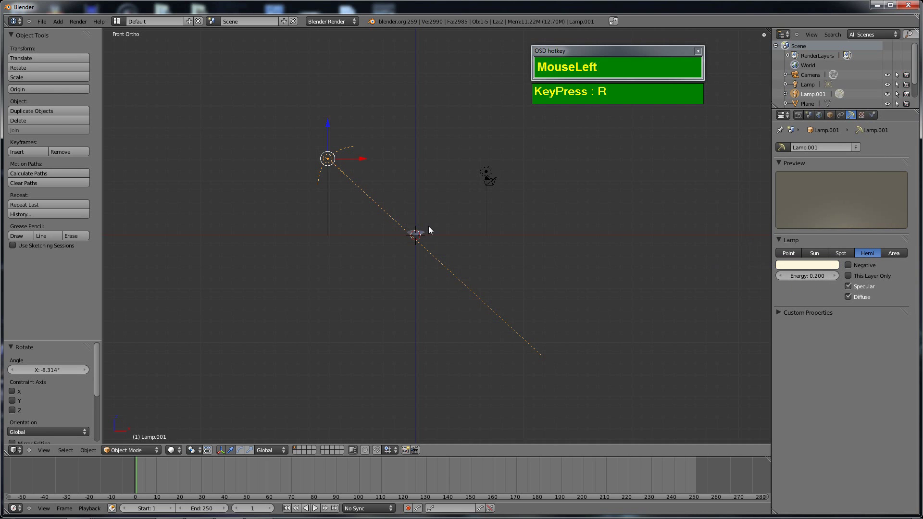
- Render the camera view to check the spoon under both lamps and return to the scene
key("KP_0")
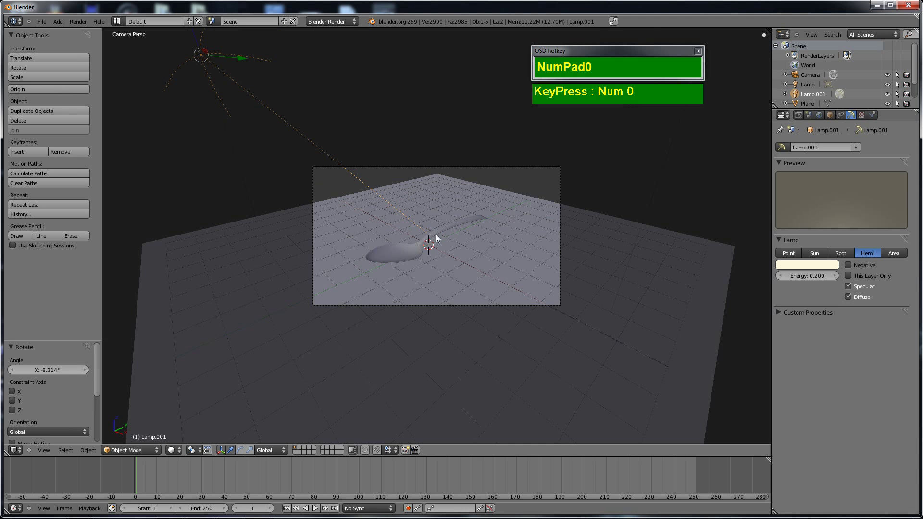
scroll(436, 234, "up", 2)
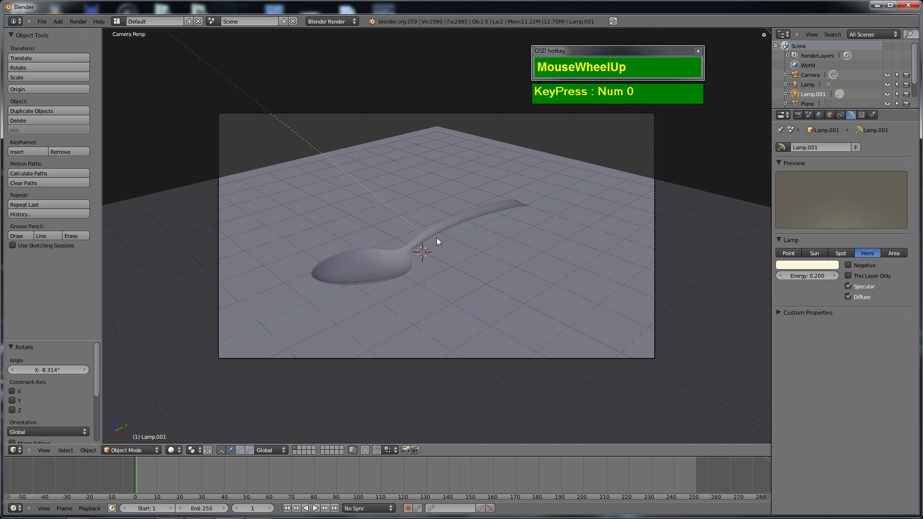
key("F12")
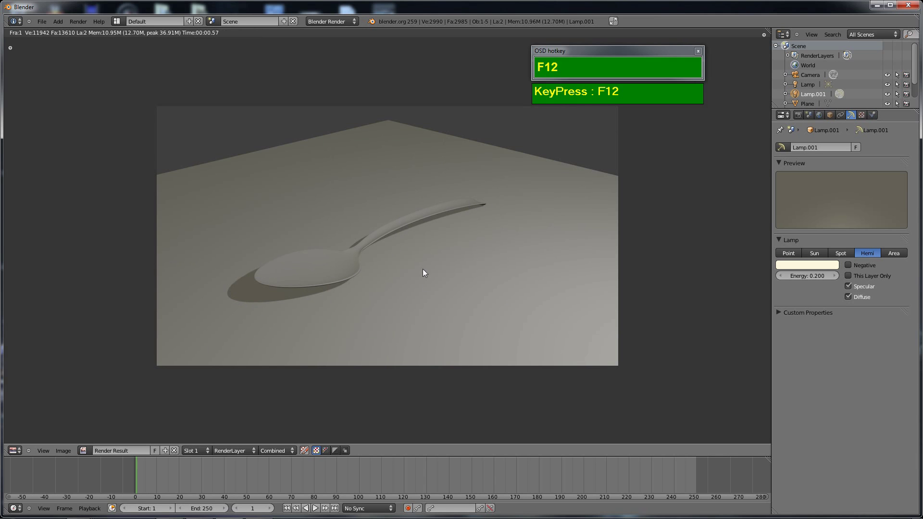
key("Escape")
- Select the original point lamp and soften its ray shadow with a soft size of 5.082 and 9 samples
scroll(445, 243, "down", 5)
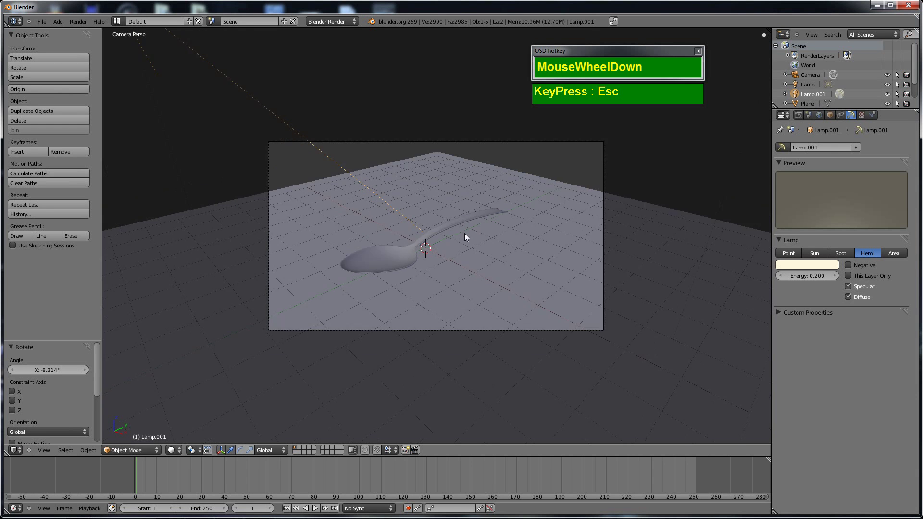
right_click(488, 225)
right_click(561, 169)
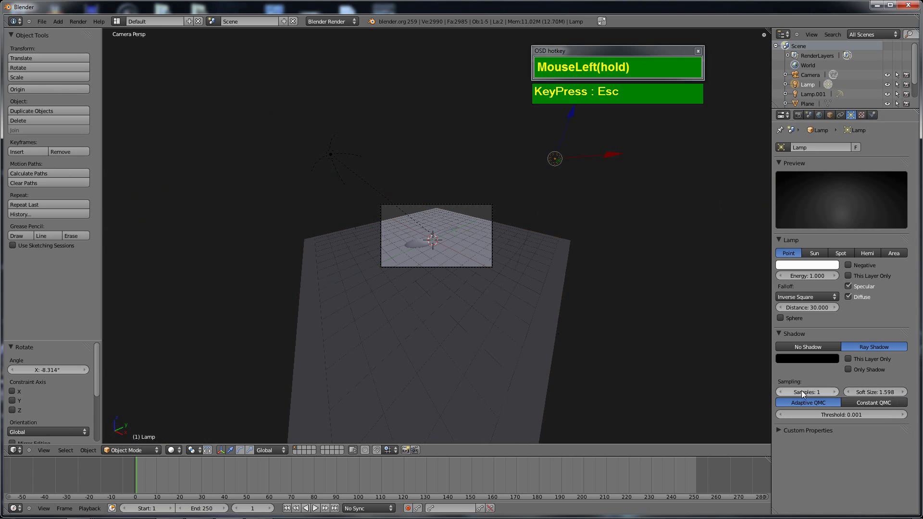
left_click_drag(798, 393, 915, 397)
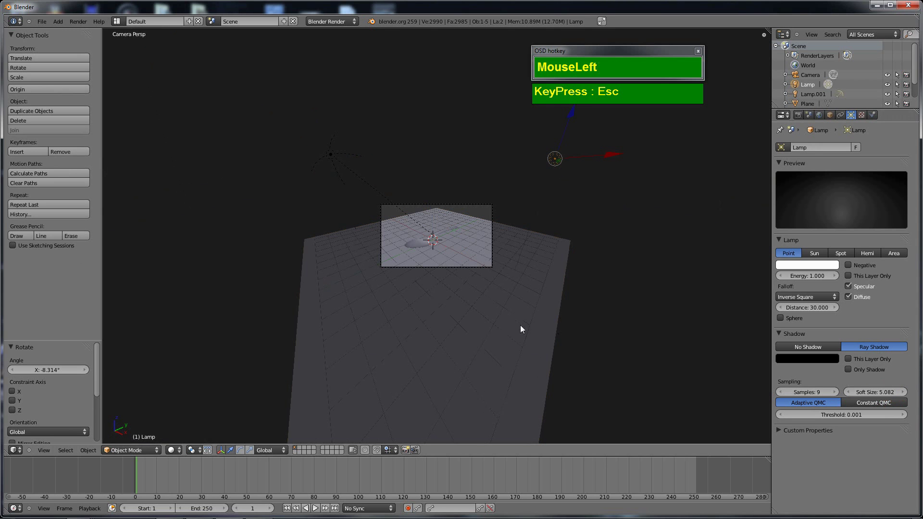
- Render the camera view to check the softened shadow of the point lamp
scroll(504, 317, "up", 5)
key("F12")
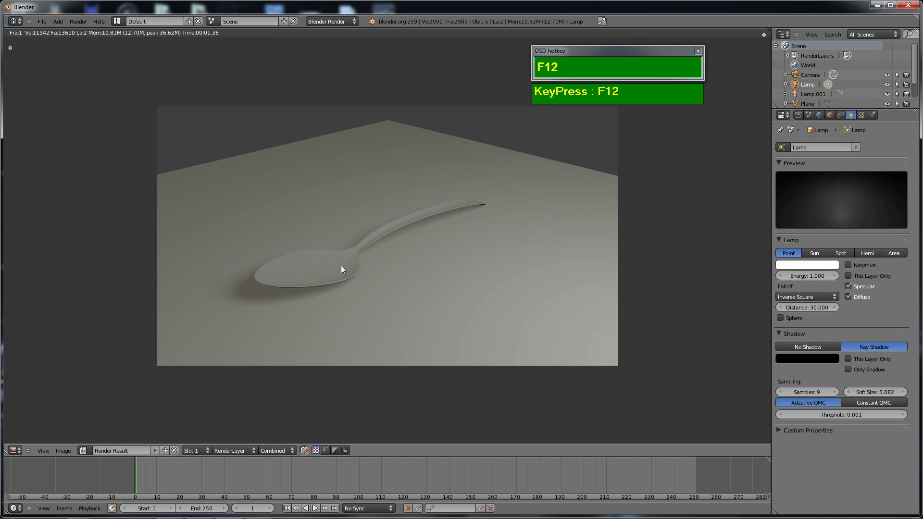
- Switch to the Chrome browser and search the Open Material Repository for "chome"
mouse_move(200, 515)
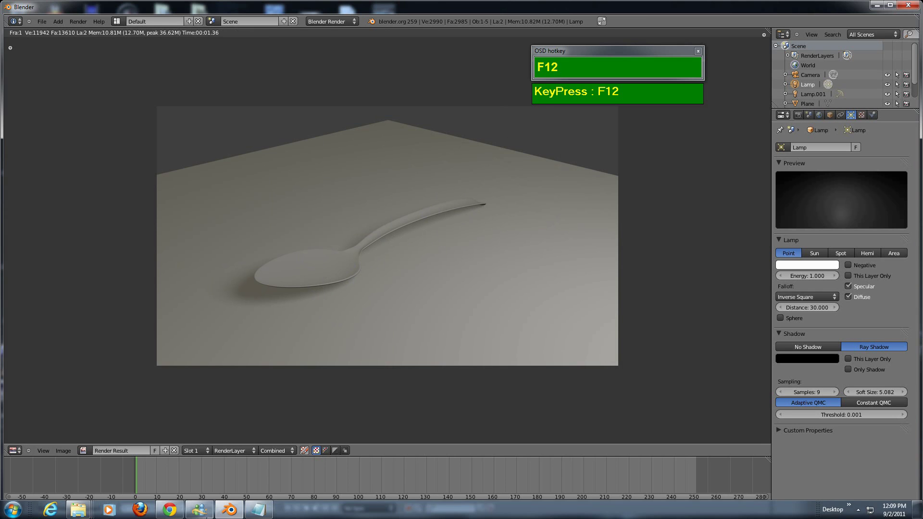
left_click(171, 510)
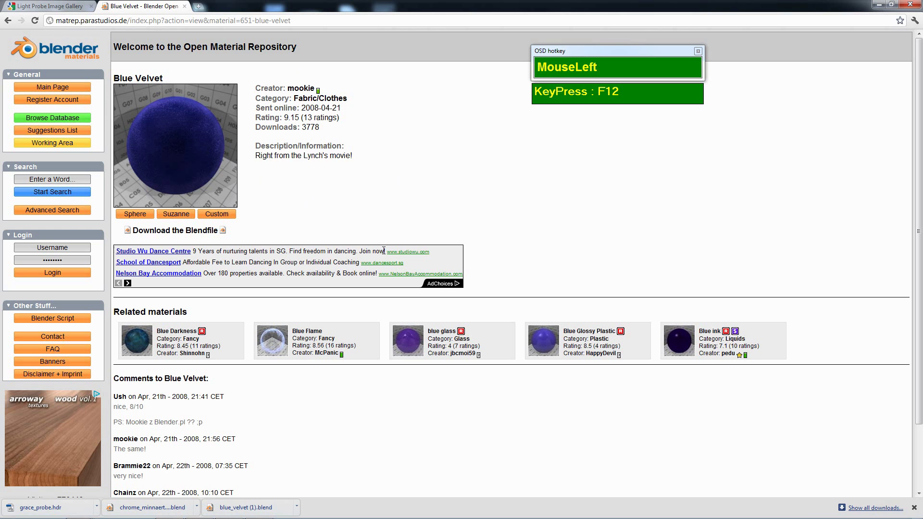
left_click(52, 179)
type("ch")
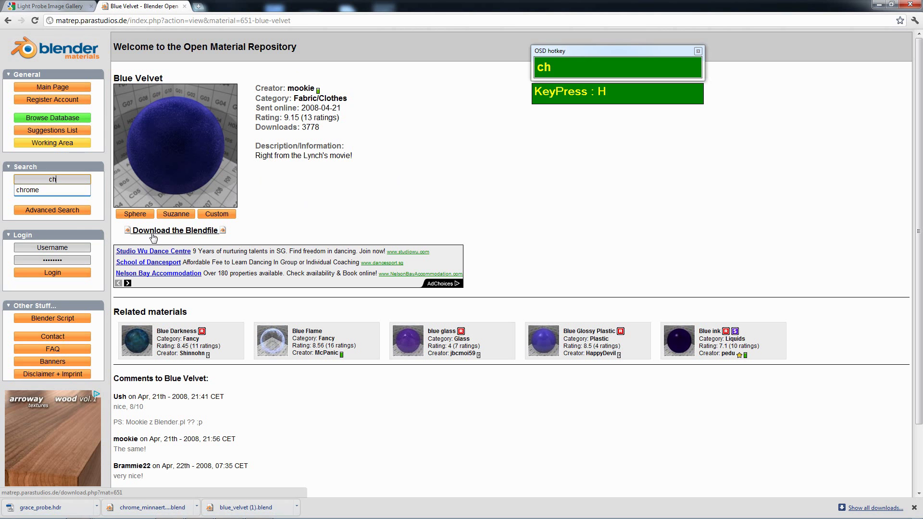
type("ome")
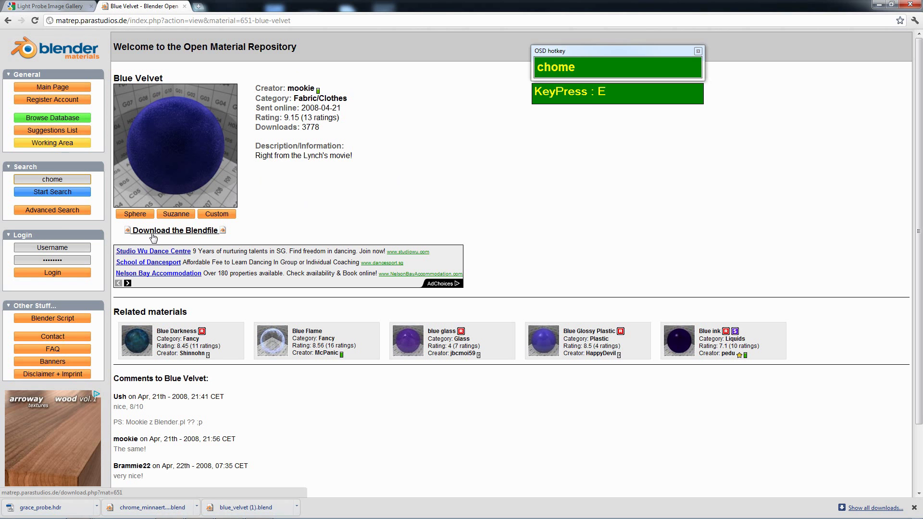
key("Return")
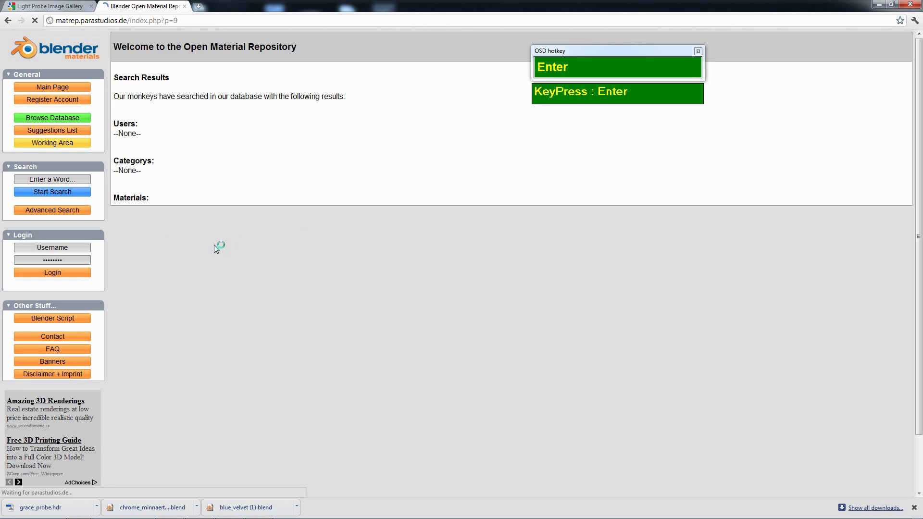
- Search the material repository for "chrome" and open the page of the Chrome Minnaert-Blinn material
left_click(44, 179)
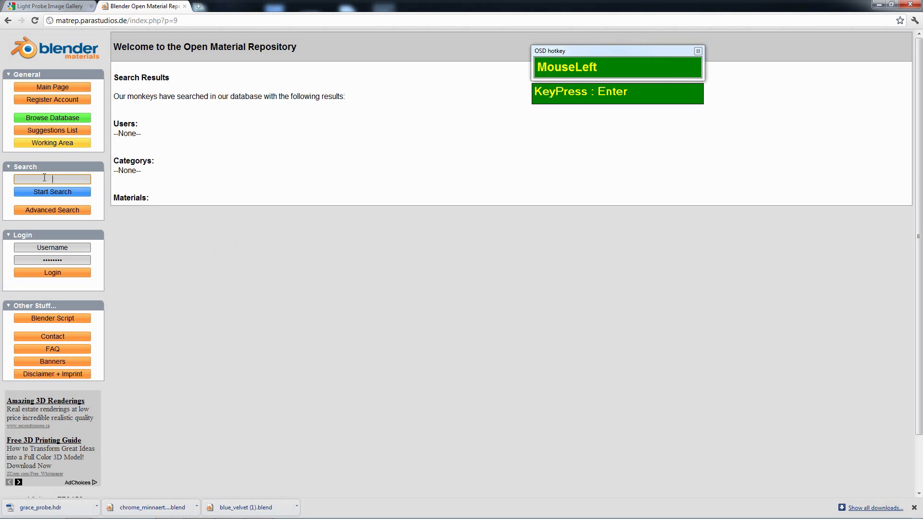
type("chrome")
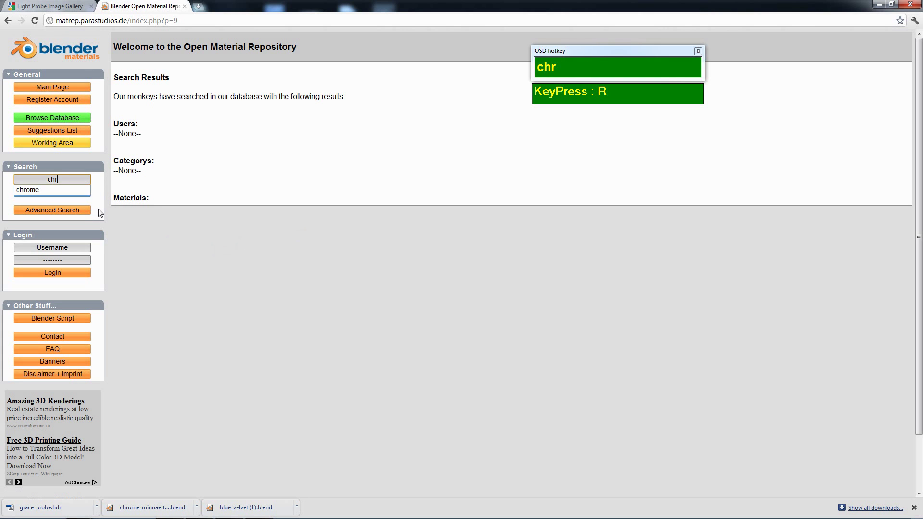
key("BackSpace")
key("BackSpace")
key("BackSpace")
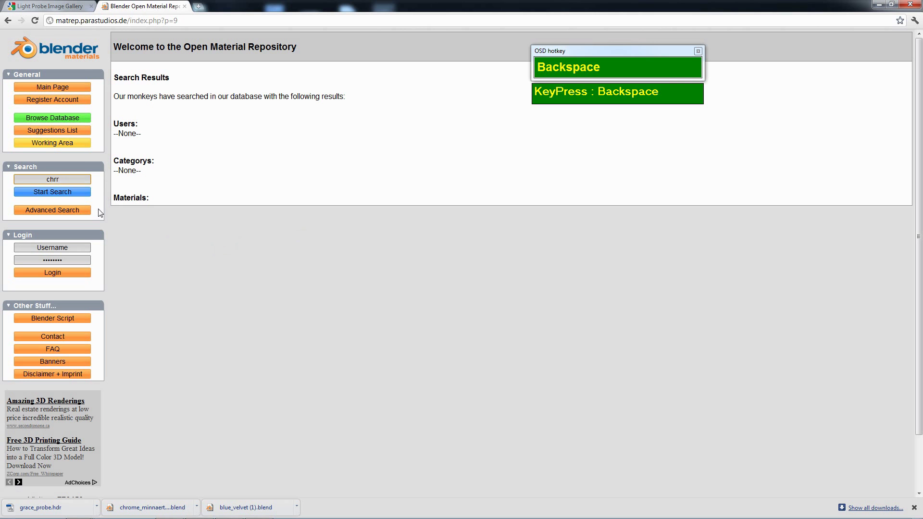
type("ome")
key("Return")
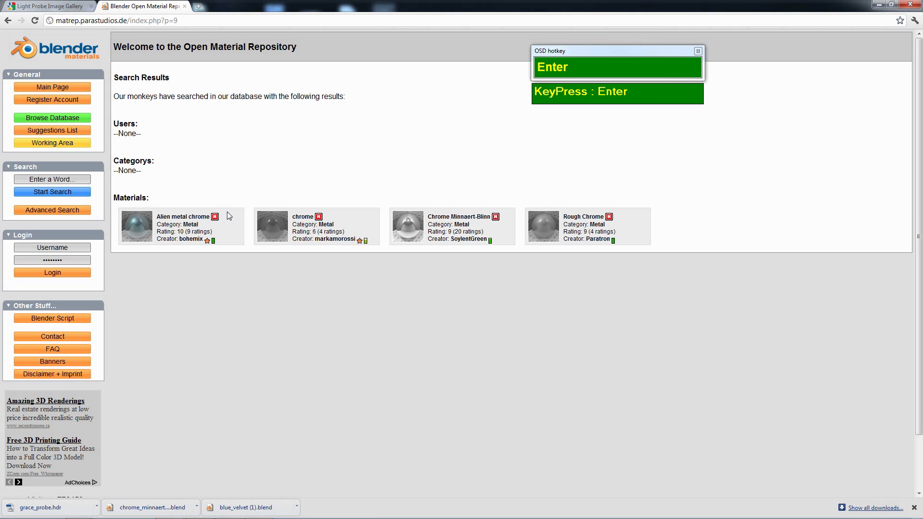
left_click(459, 216)
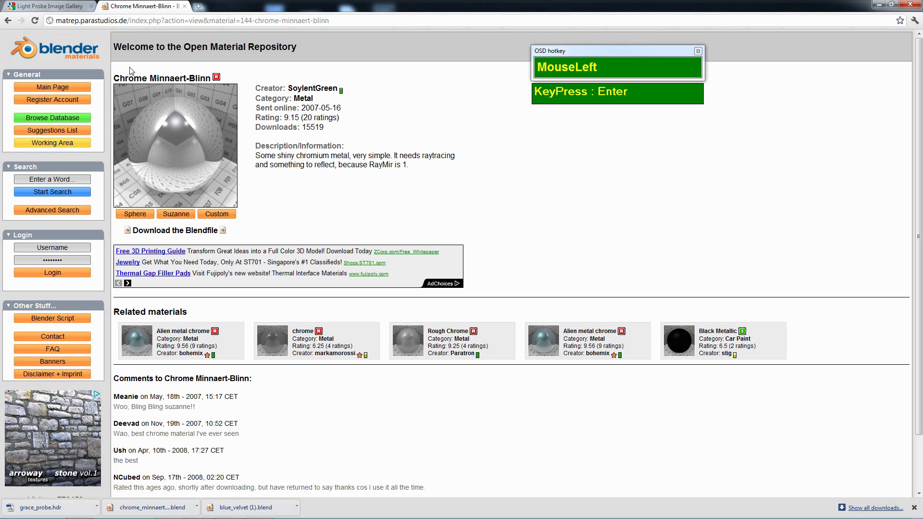
- View the Light Probe Image Gallery page, switch back to Blender and return from the render to the camera view
left_click(57, 6)
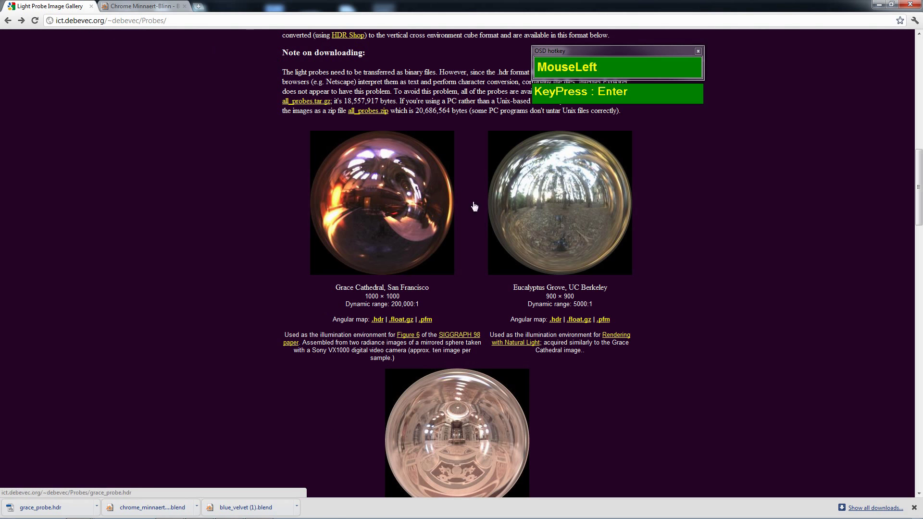
mouse_move(170, 501)
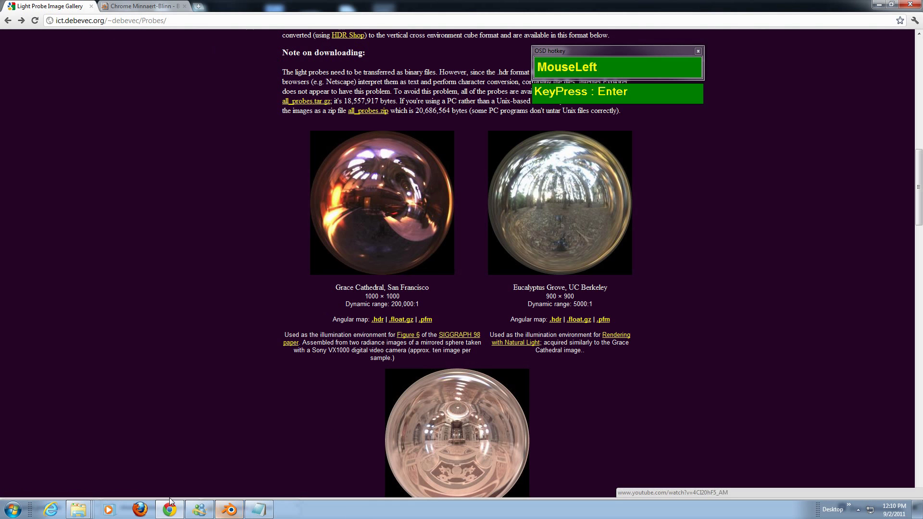
left_click(229, 509)
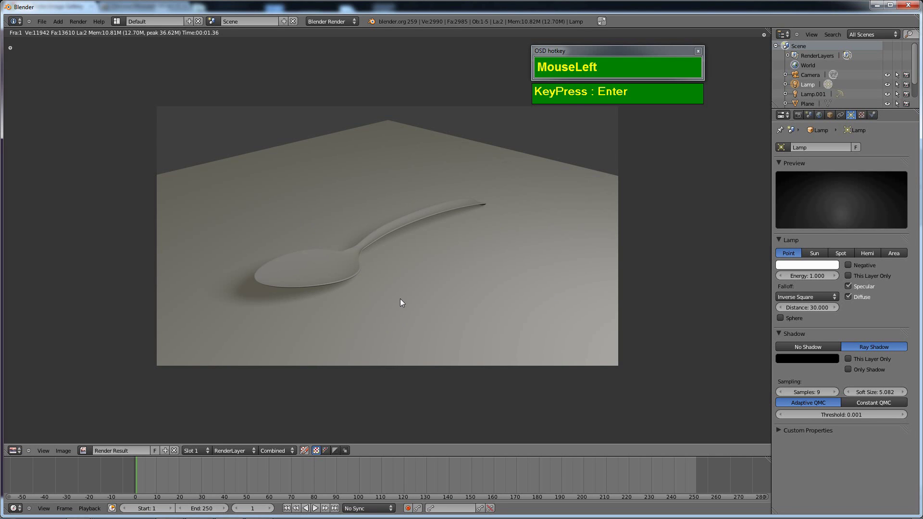
key("Escape")
scroll(462, 267, "up", 1)
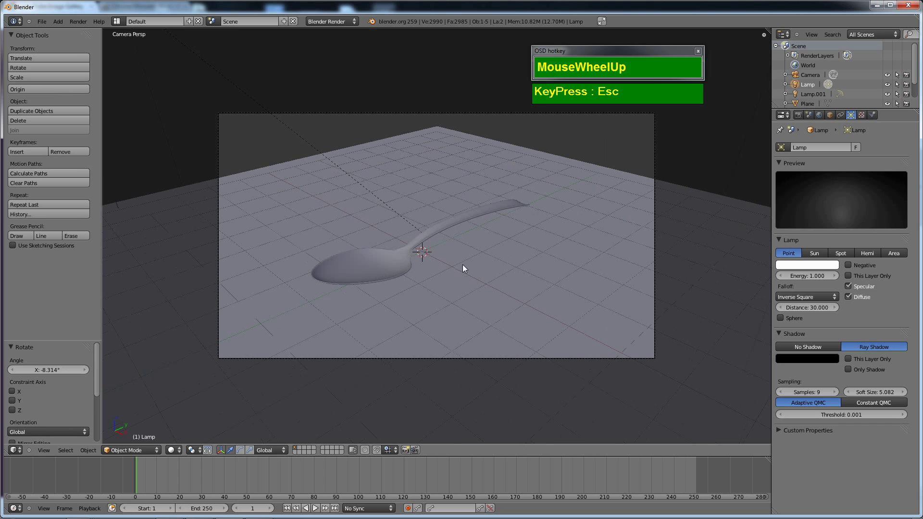
- Append the velvet material from blue_velvet.blend in the Documents folder
right_click(457, 168)
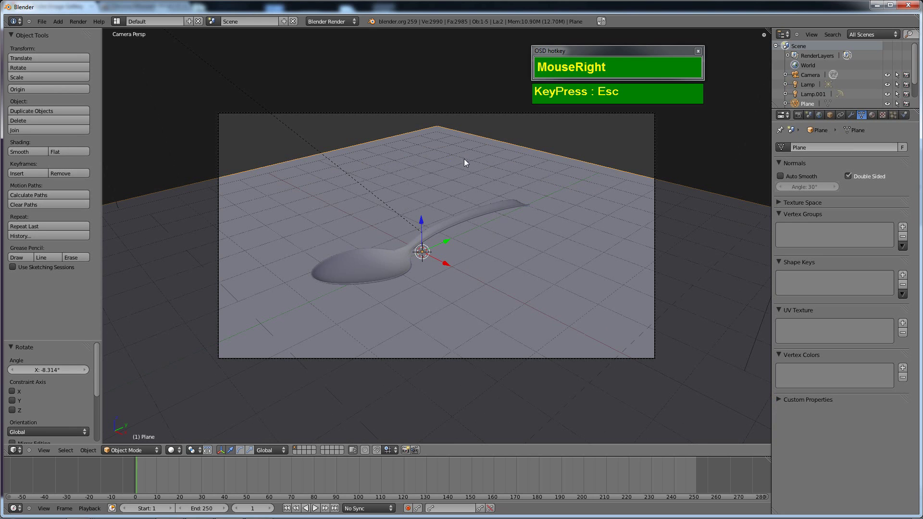
left_click(42, 21)
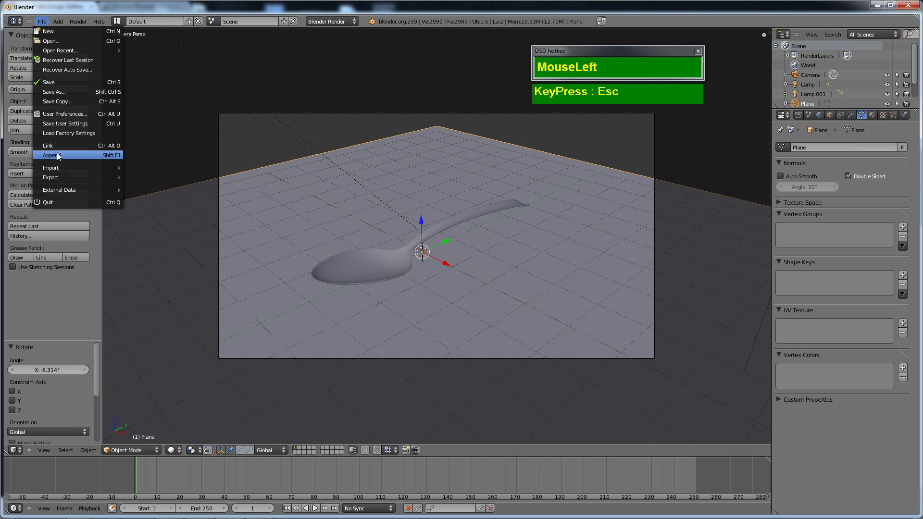
left_click(55, 155)
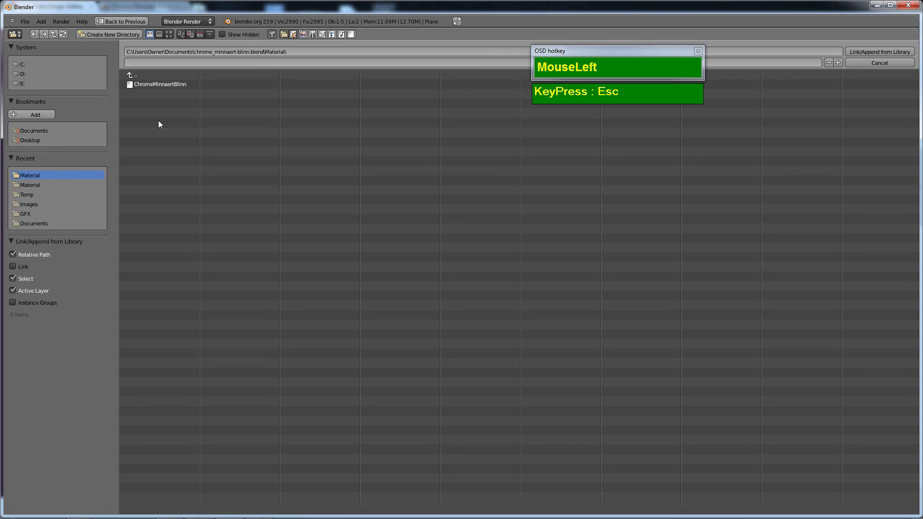
left_click(140, 82)
left_click(136, 75)
left_click(131, 75)
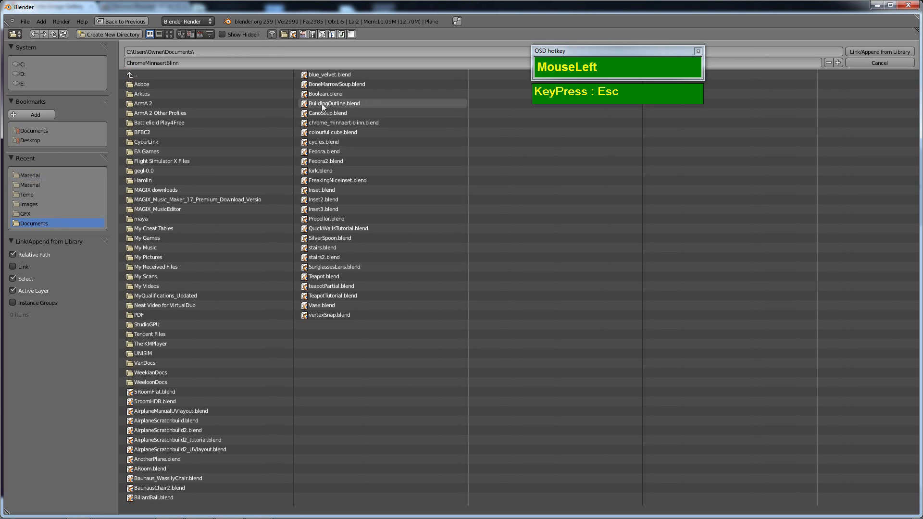
left_click(327, 75)
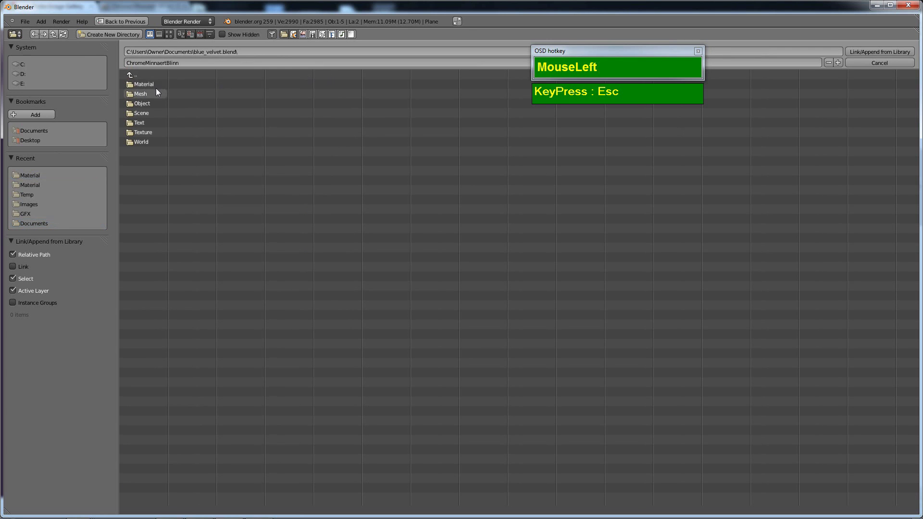
left_click(144, 84)
double_click(144, 84)
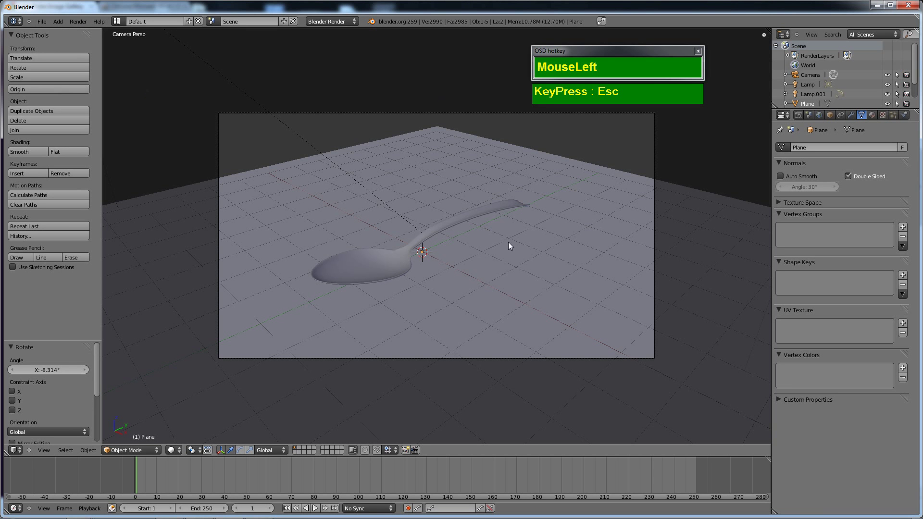
- Assign the appended velvet material to the ground plane
right_click(549, 164)
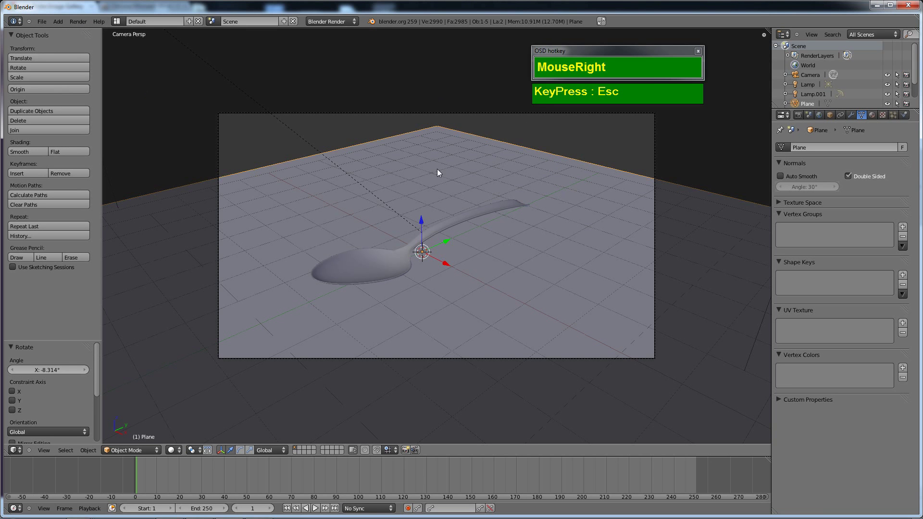
left_click(872, 117)
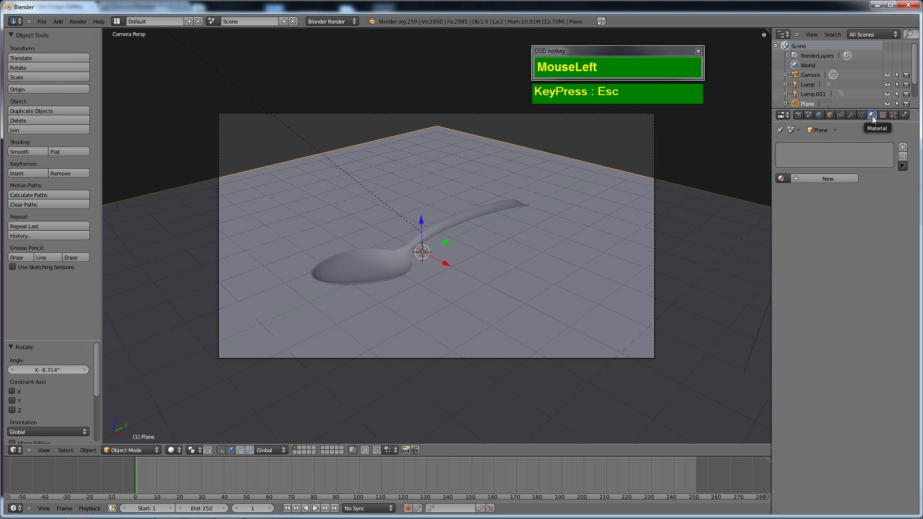
left_click(782, 179)
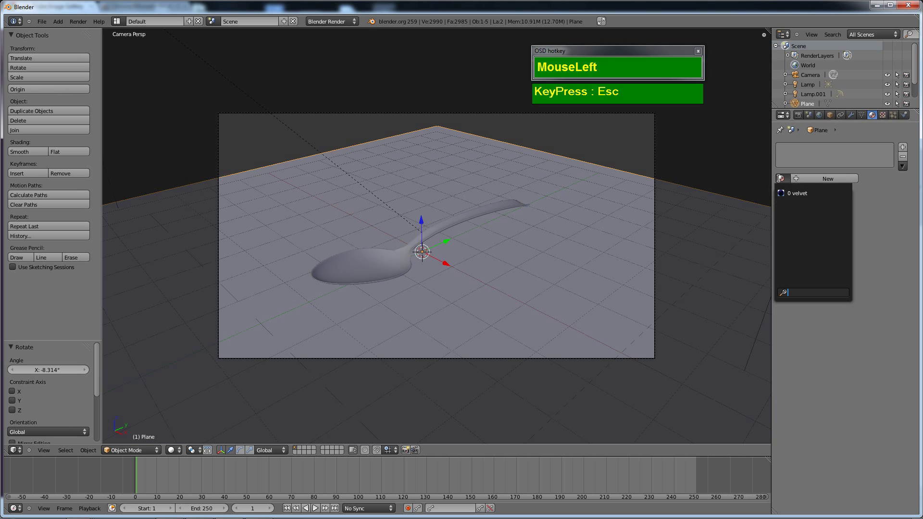
left_click(809, 192)
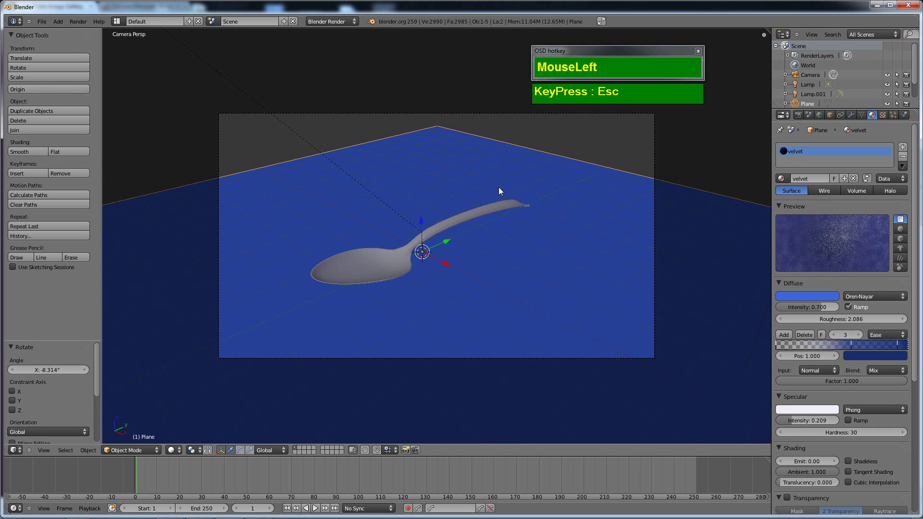
- Append the ChromeMinnaertBlinn material from chrome_minnaert-blinn.blend in the Documents folder
right_click(461, 223)
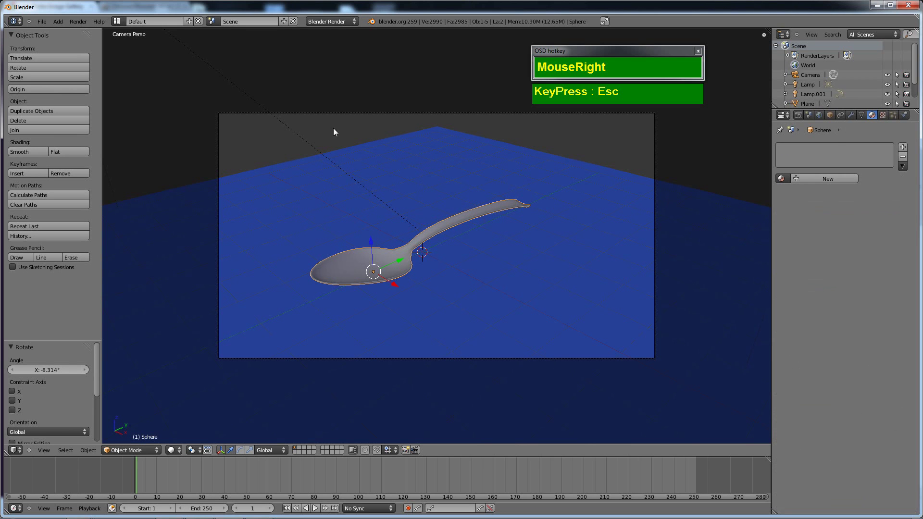
left_click(42, 21)
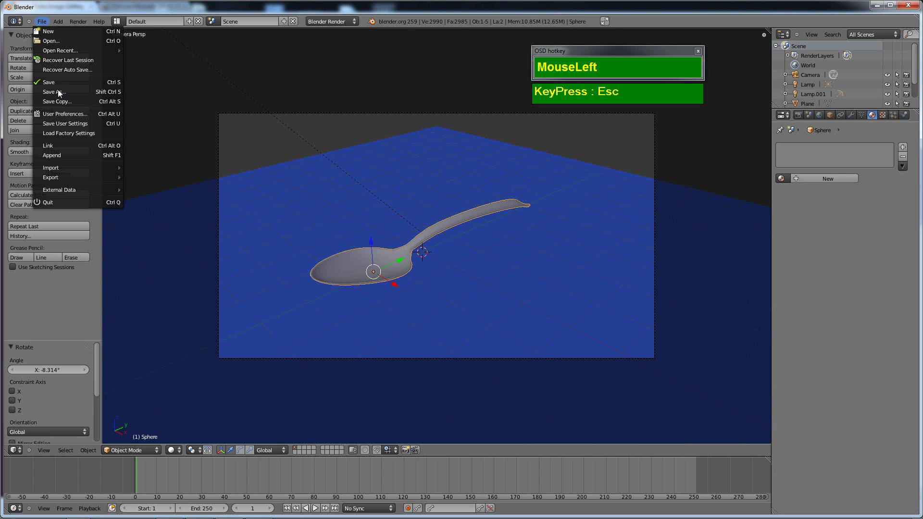
left_click(58, 155)
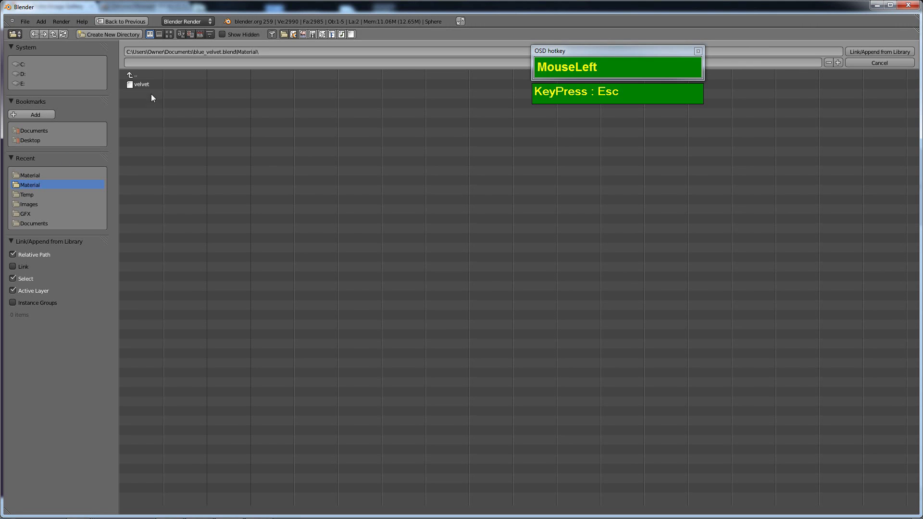
left_click(139, 74)
left_click(132, 74)
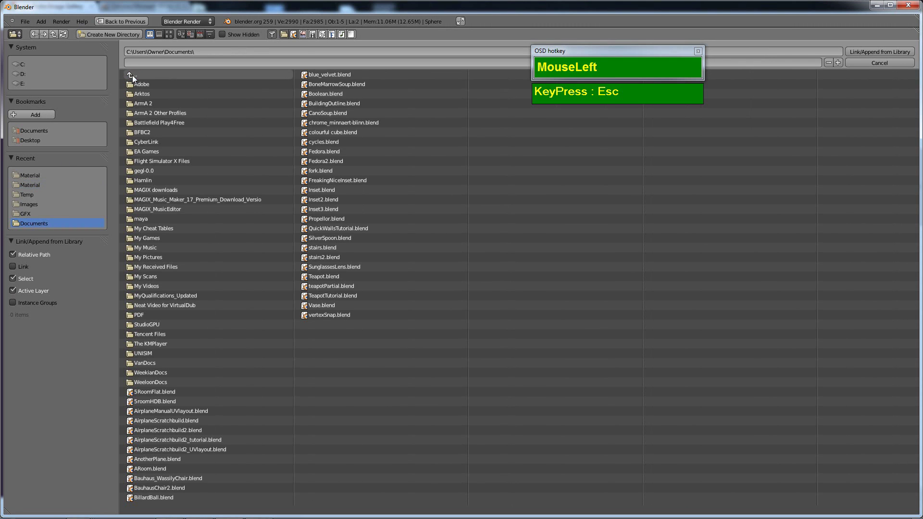
left_click(317, 124)
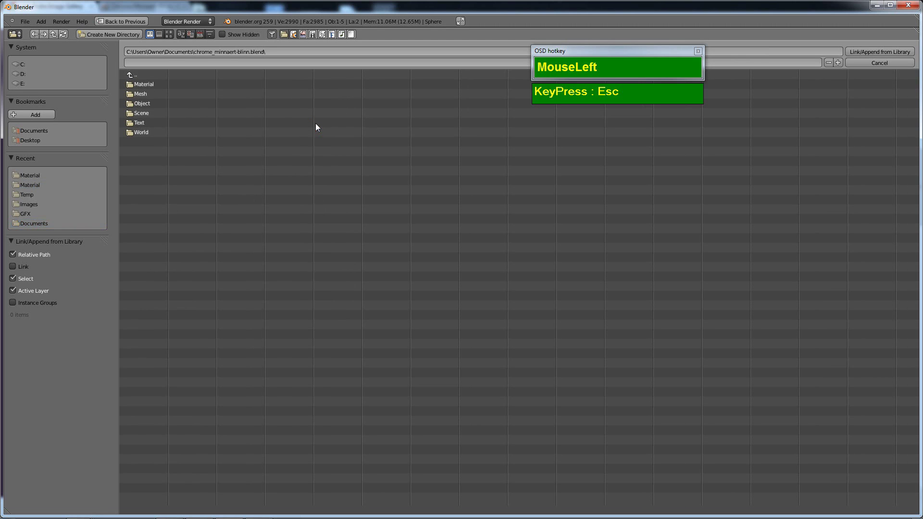
left_click(145, 86)
left_click(151, 85)
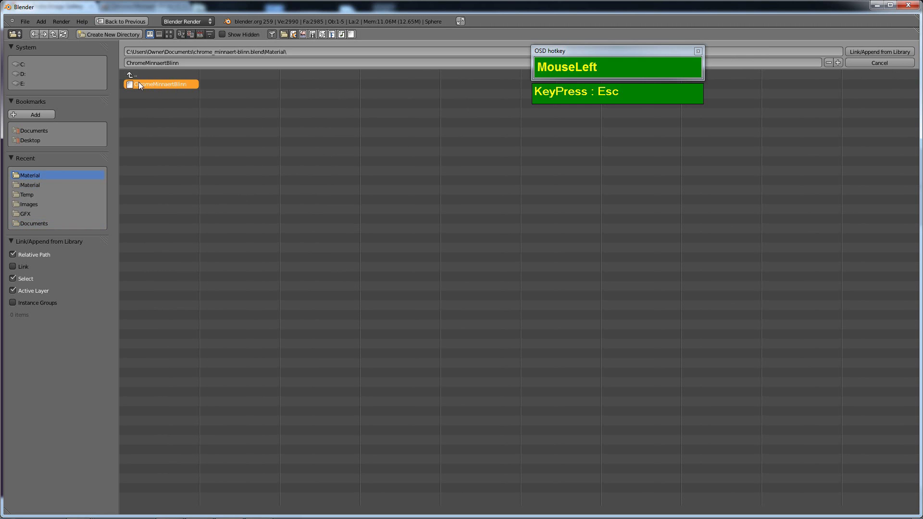
double_click(151, 85)
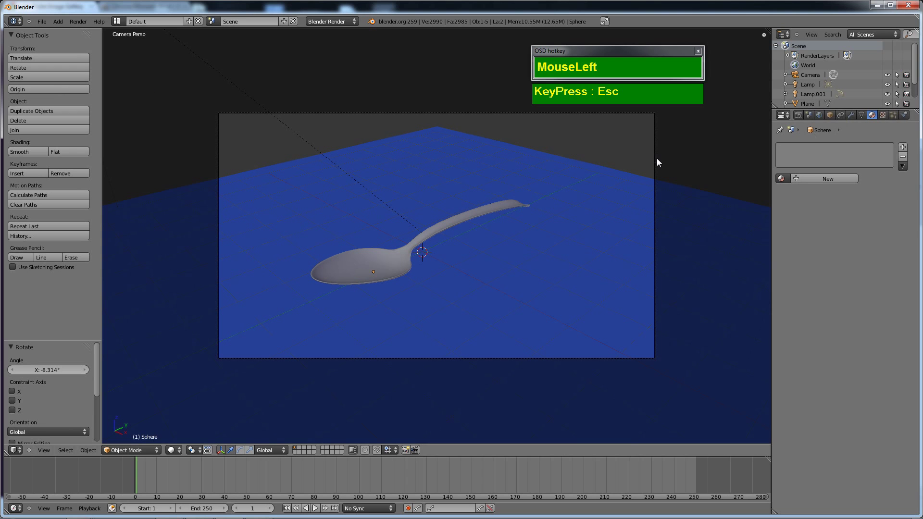
- Assign the ChromeMinnaertBlinn material to the spoon and render the camera view
right_click(483, 212)
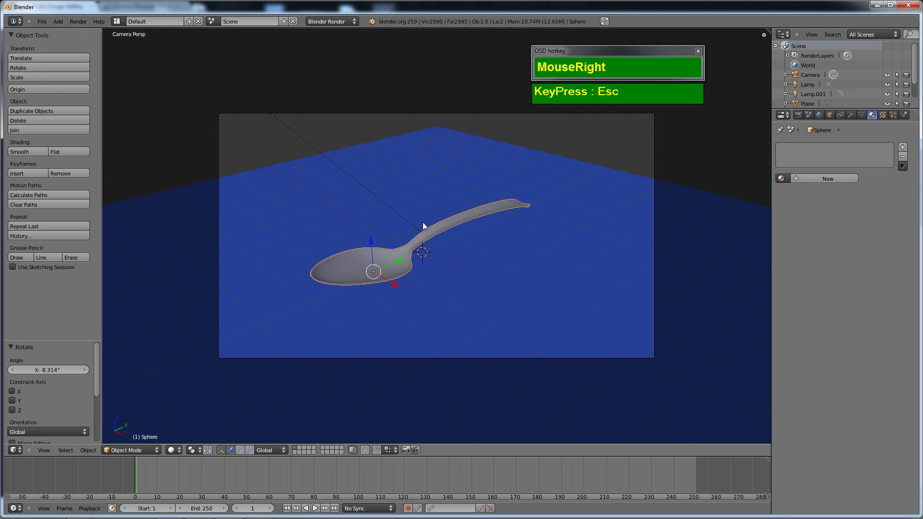
left_click(781, 178)
left_click(793, 193)
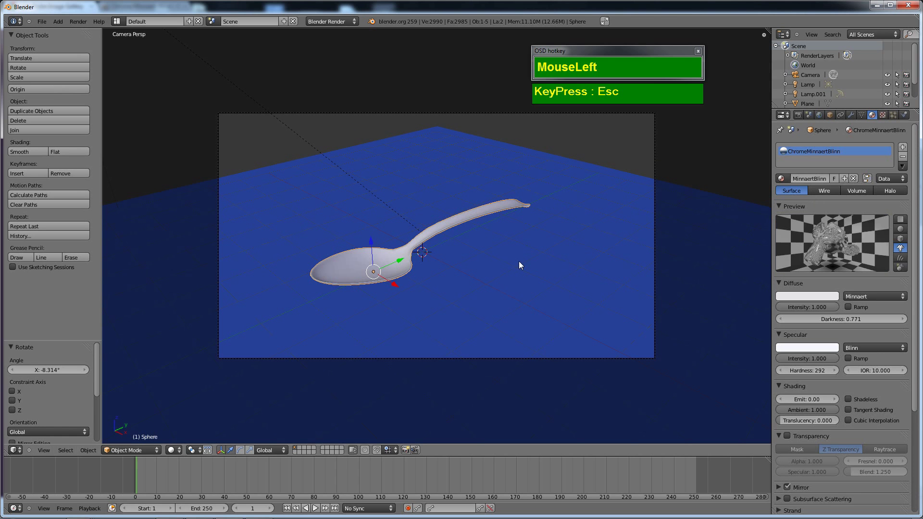
key("F12")
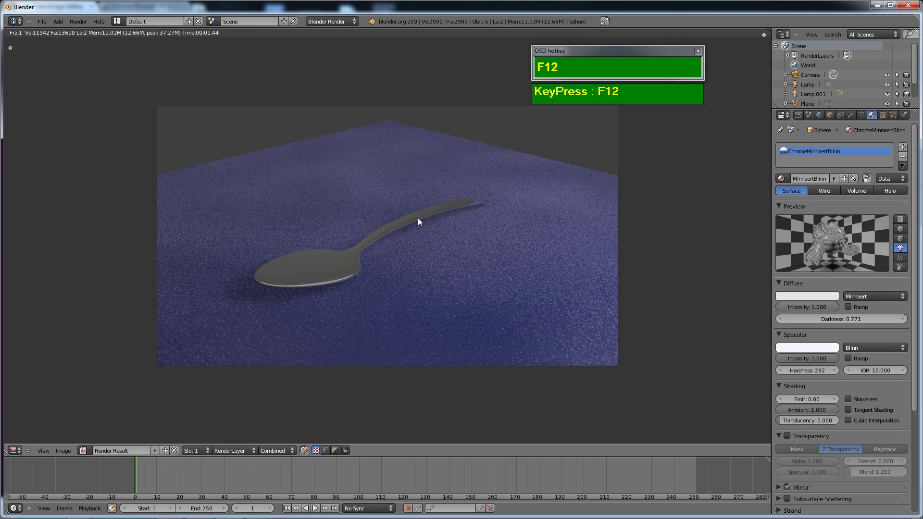
- Enable Real Sky for the world and add a new world texture of type Image or Movie
key("Escape")
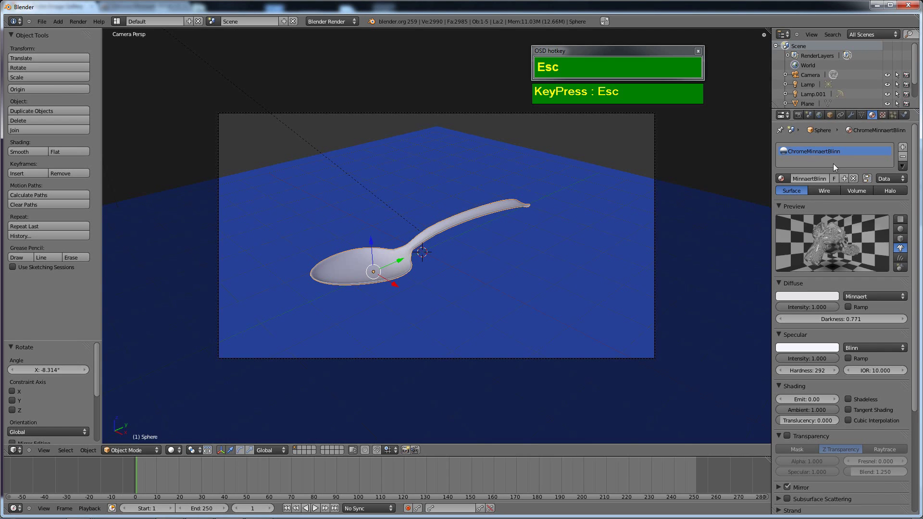
left_click(820, 116)
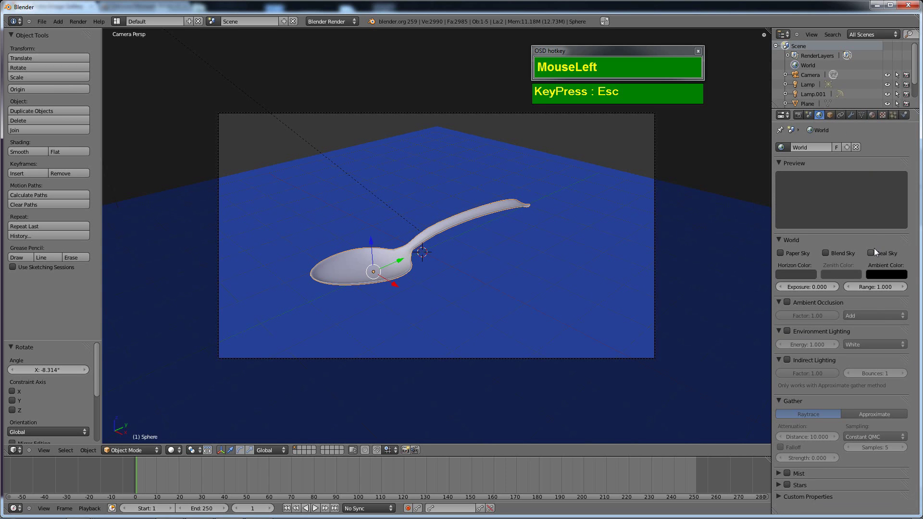
left_click(881, 116)
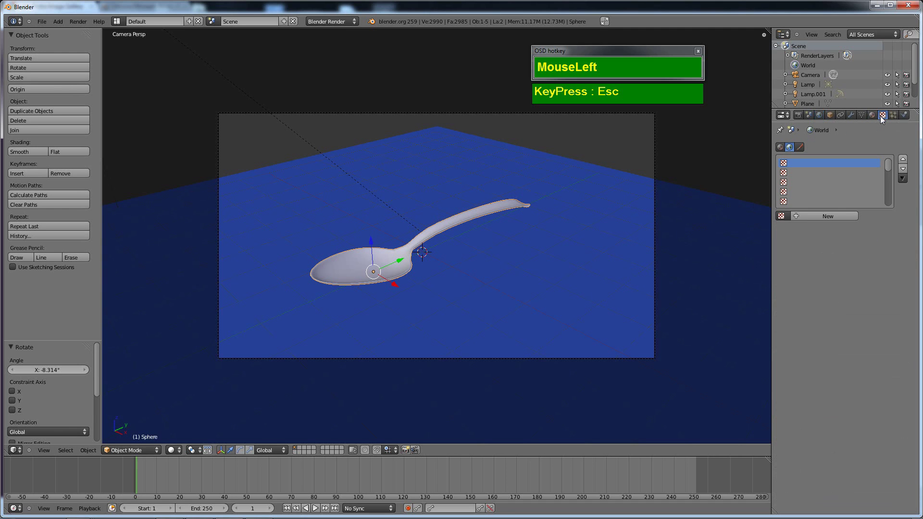
left_click(835, 215)
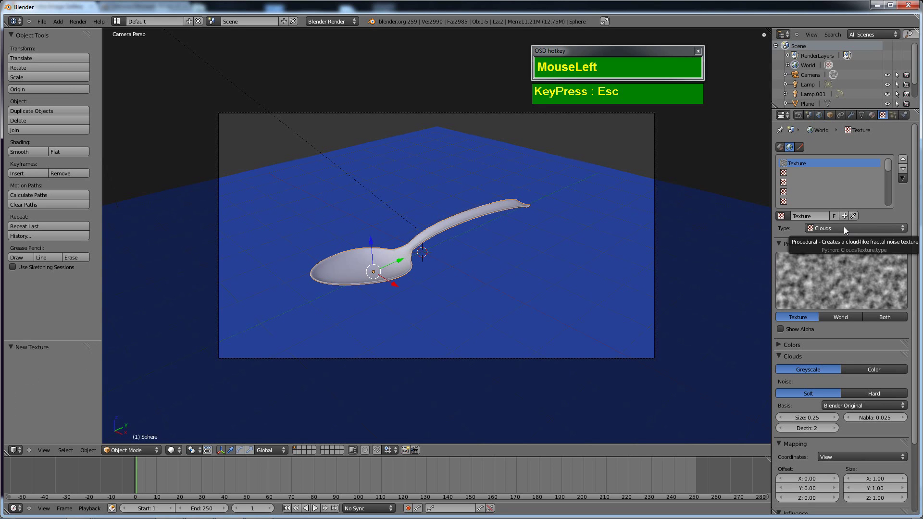
left_click(843, 227)
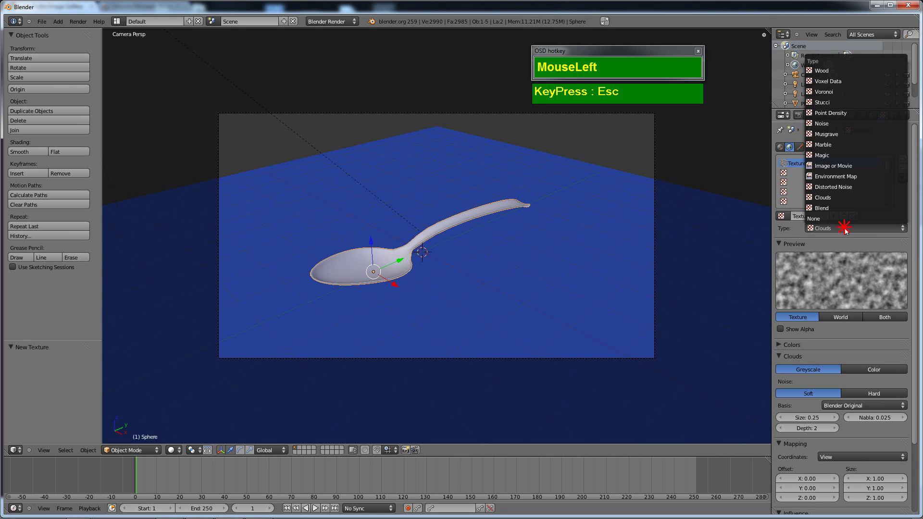
left_click(832, 166)
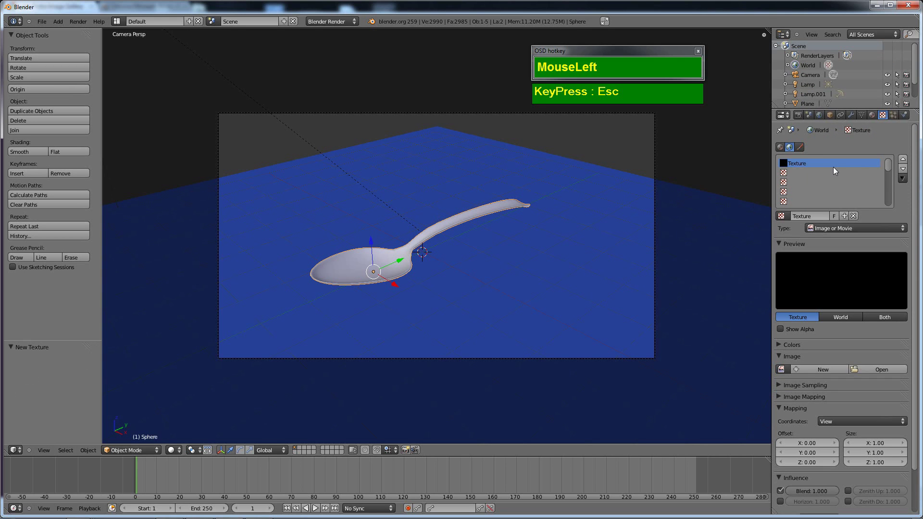
- Load grace_probe.hdr from the Documents folder into the world texture and pack the image into the file
left_click(874, 370)
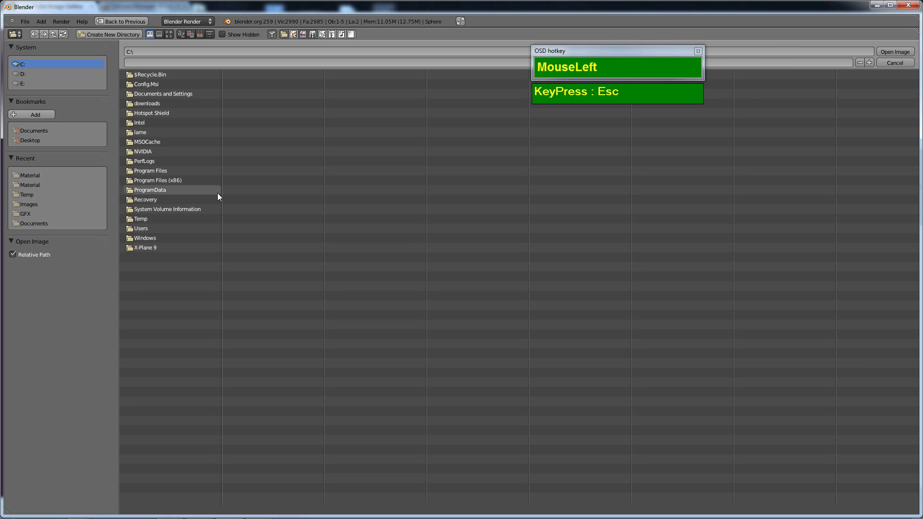
left_click(38, 133)
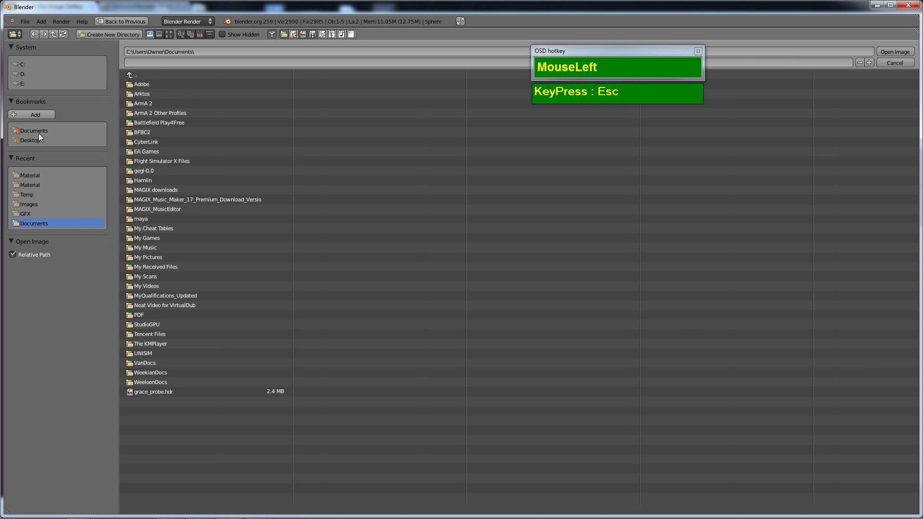
left_click(158, 393)
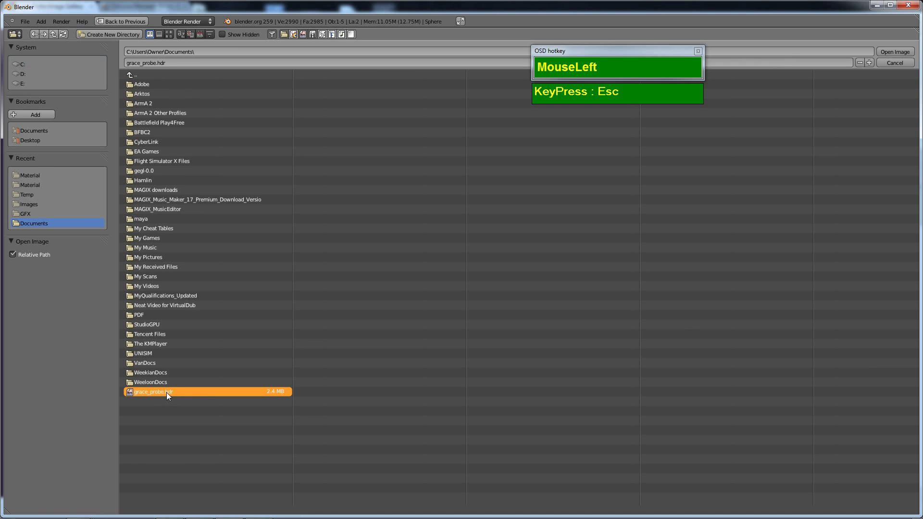
double_click(166, 392)
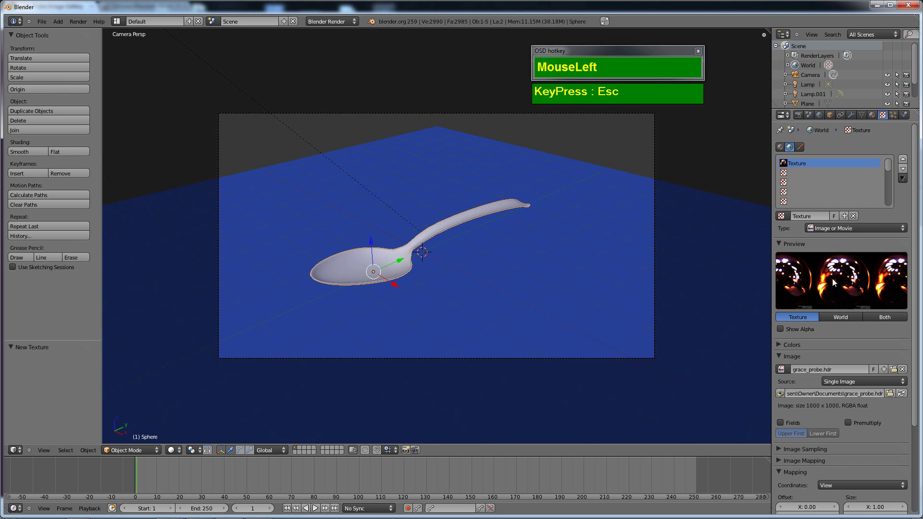
left_click(779, 394)
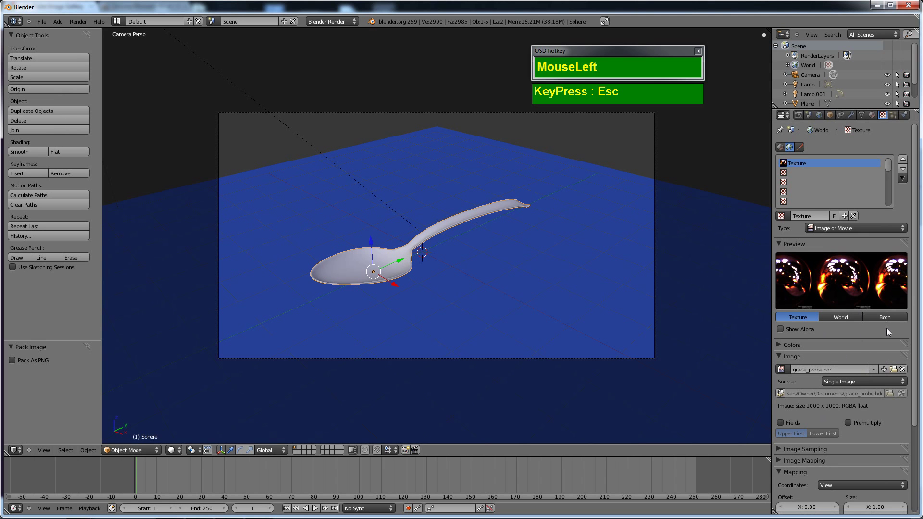
- Make the world texture influence Horizon instead of Blend, and set its preview to World
scroll(861, 354, "down", 6)
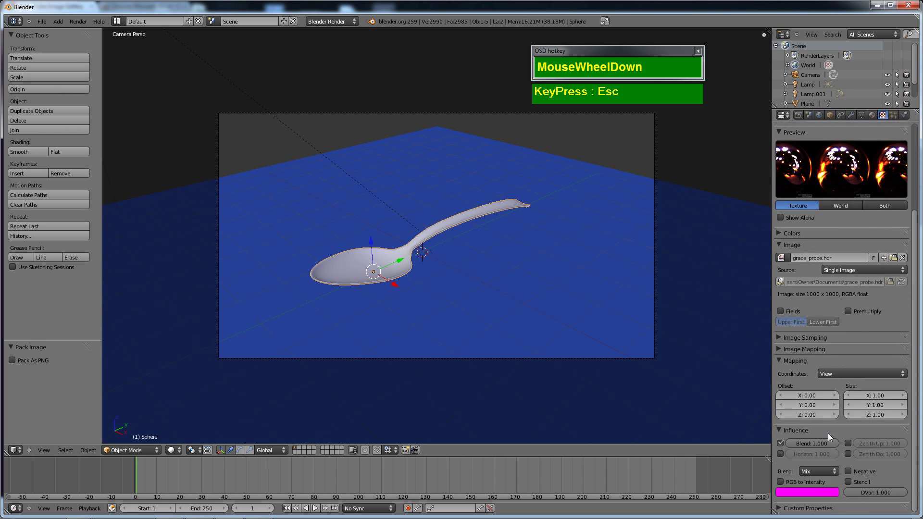
left_click(781, 444)
left_click(781, 455)
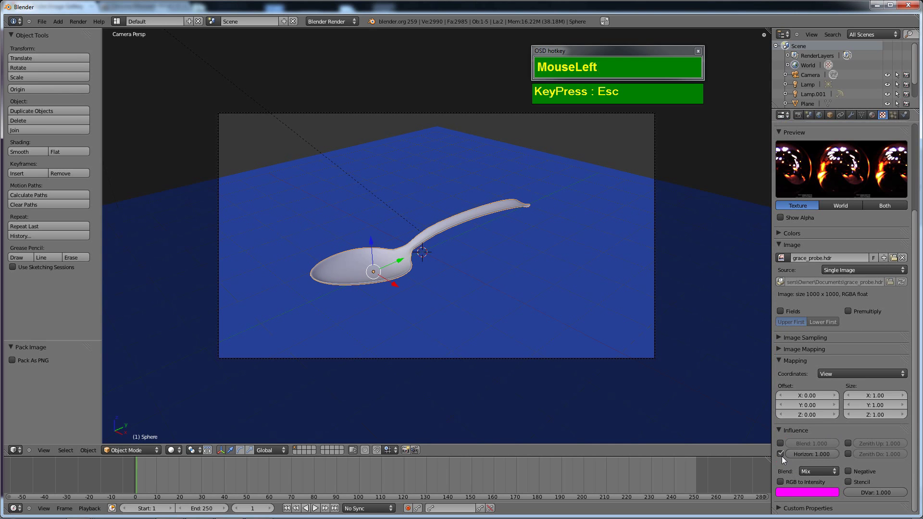
left_click(833, 206)
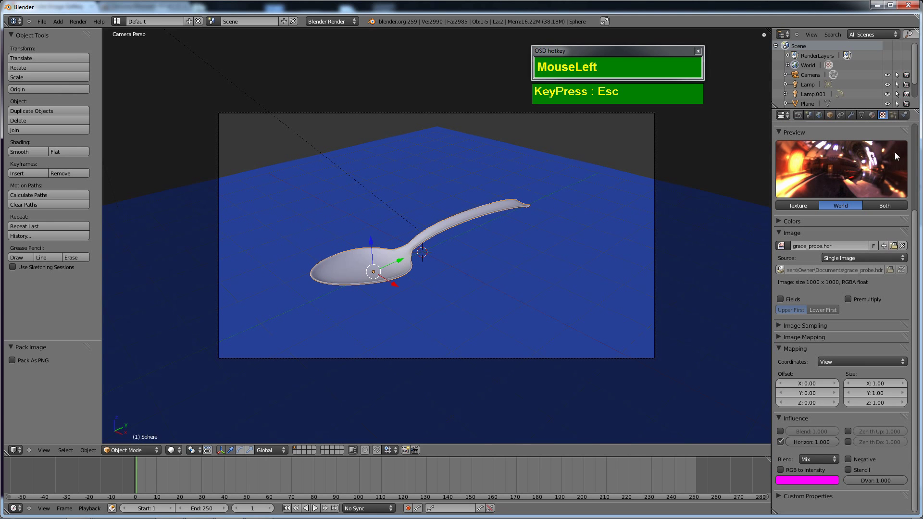
- Set the world texture's mapping coordinates to AngMap and render the camera view
left_click(819, 115)
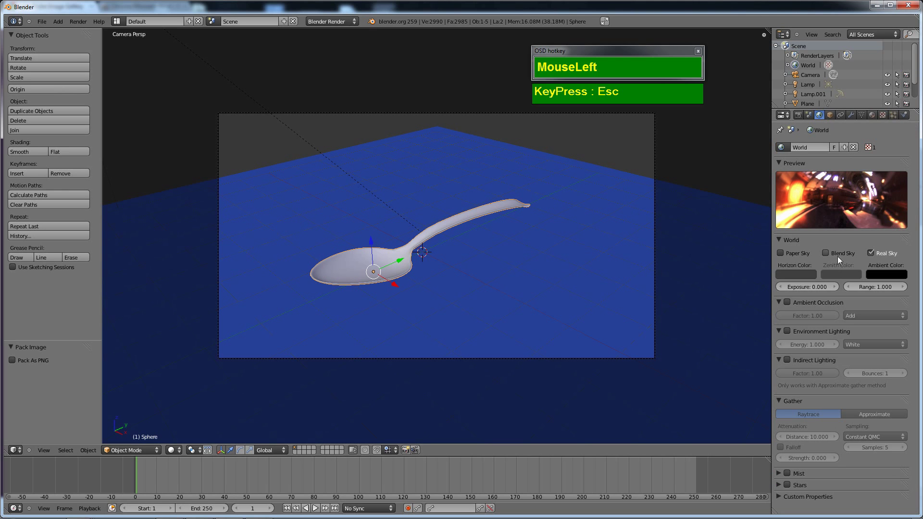
left_click(784, 254)
left_click(872, 115)
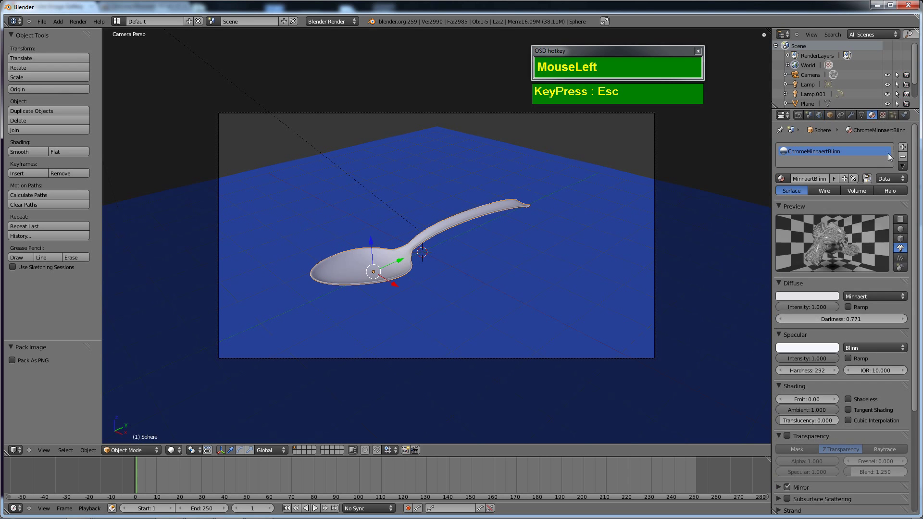
left_click(882, 116)
left_click_drag(816, 118, 884, 116)
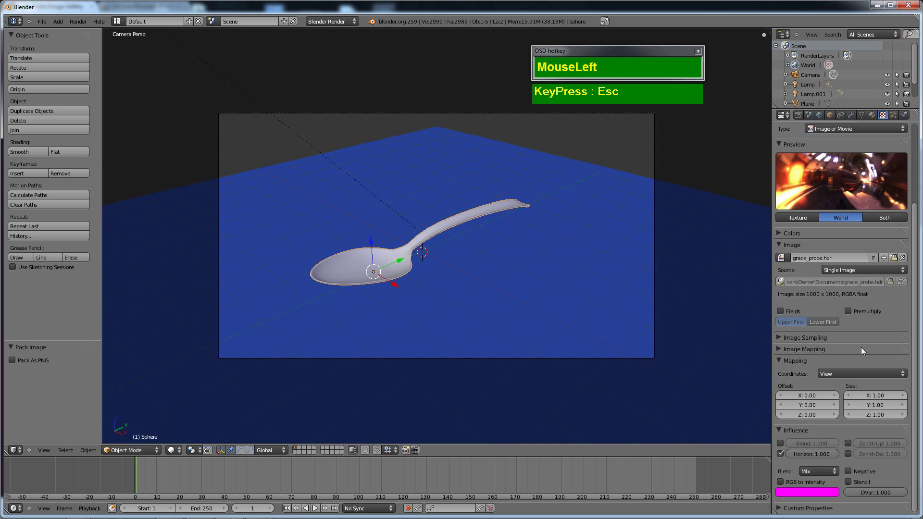
scroll(861, 341, "down", 2)
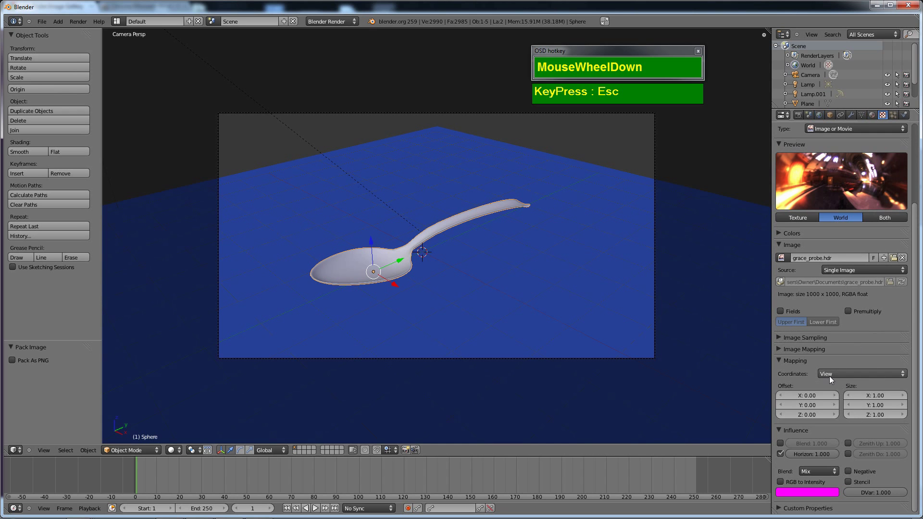
left_click(846, 371)
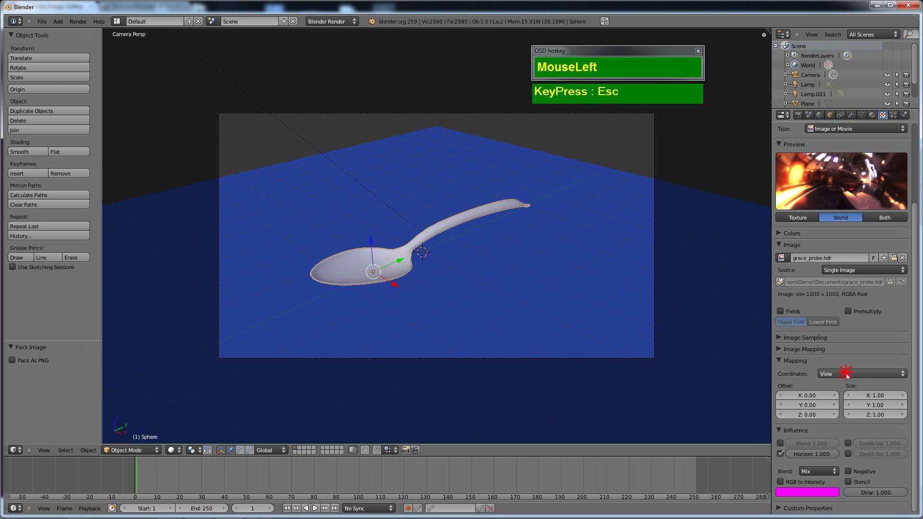
left_click(834, 344)
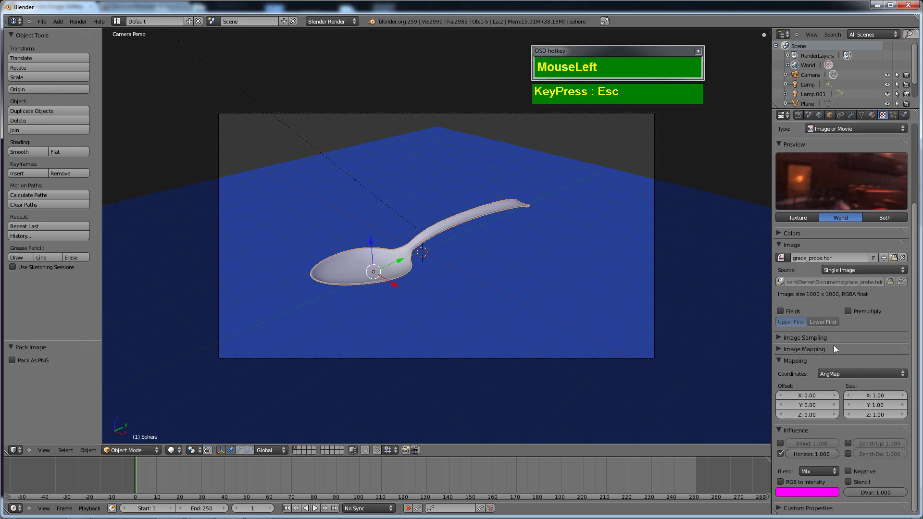
scroll(873, 194, "down", 1)
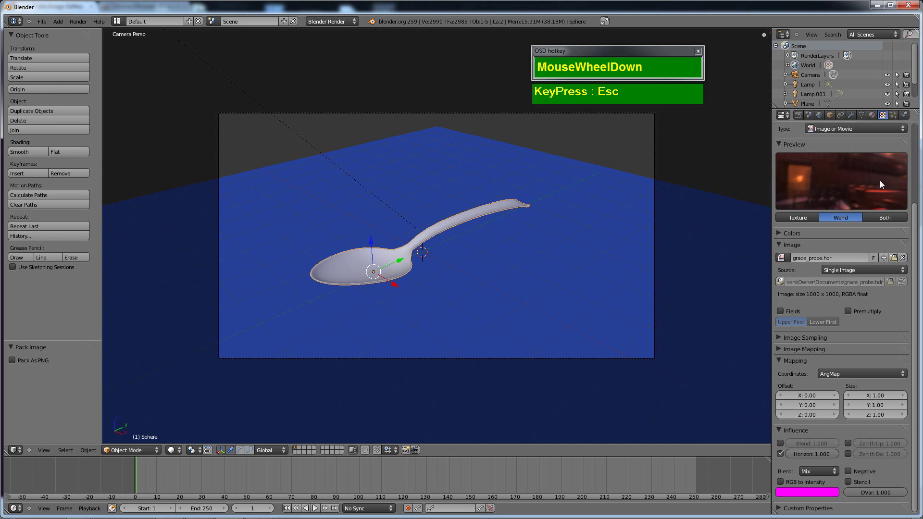
left_click(819, 115)
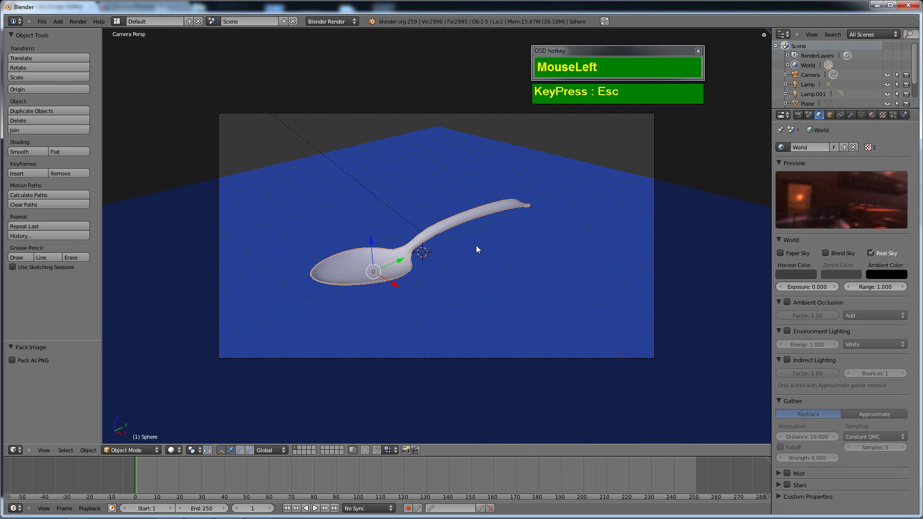
key("F12")
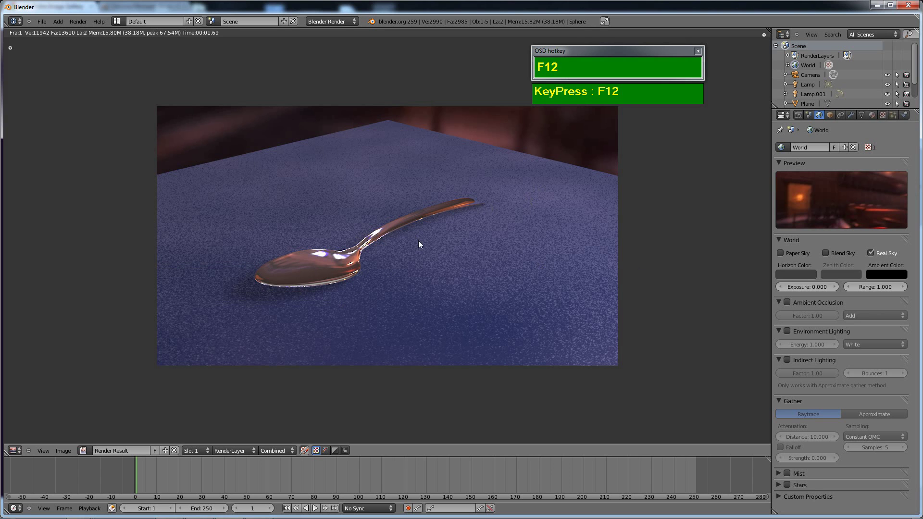
- Set the render resolution scale to 100% and render the spoon scene at full size
left_click(798, 115)
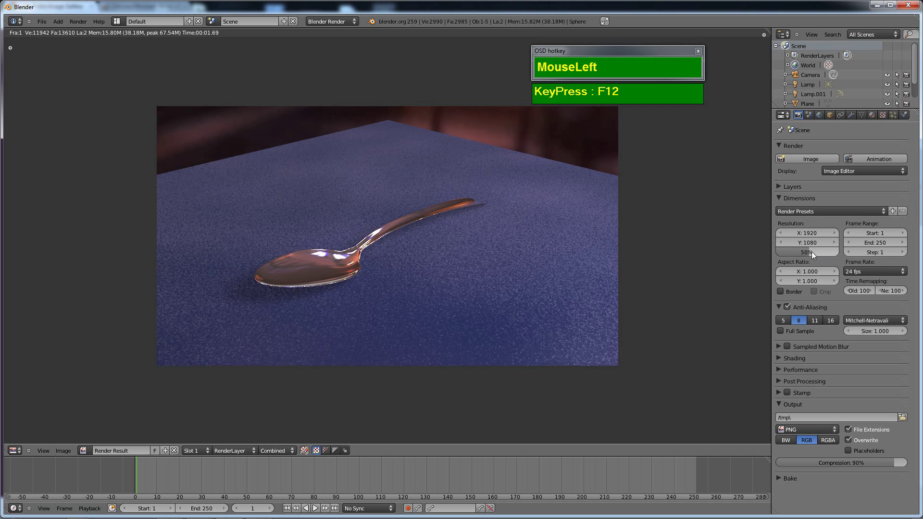
left_click_drag(809, 254, 847, 250)
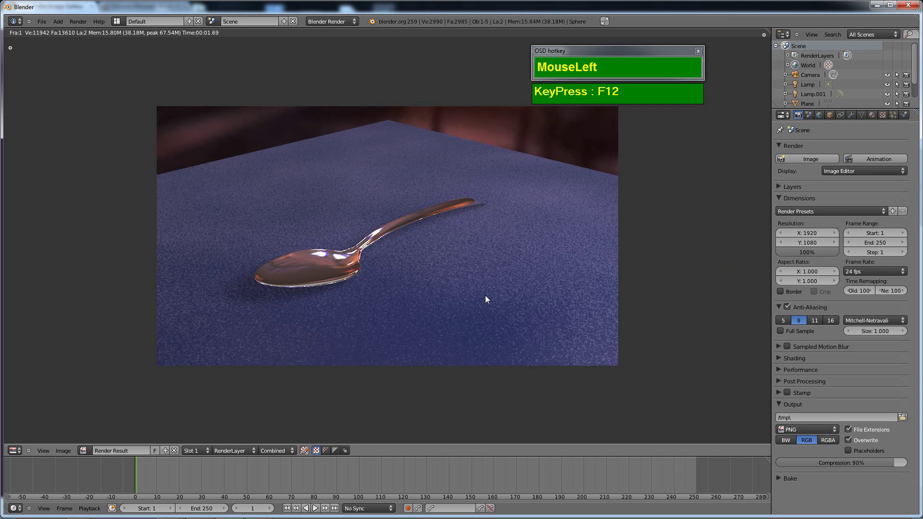
key("F12")
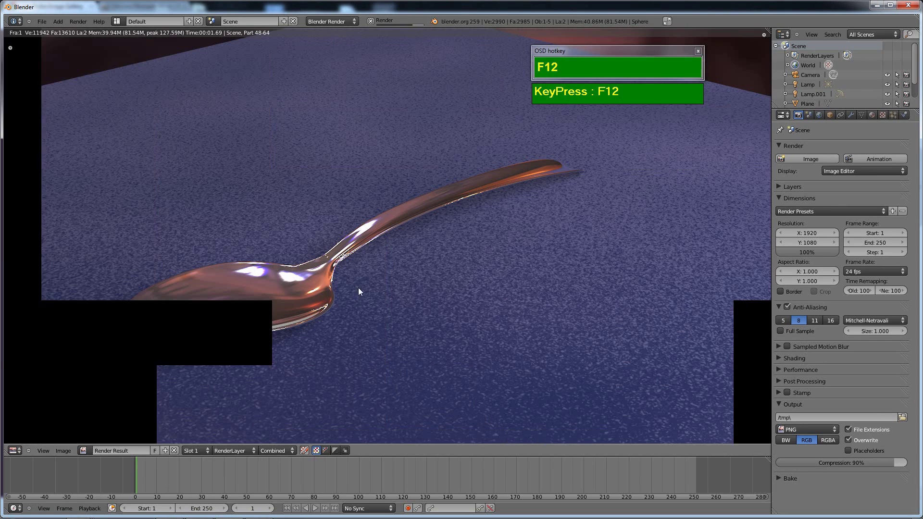
scroll(371, 298, "up", 1)
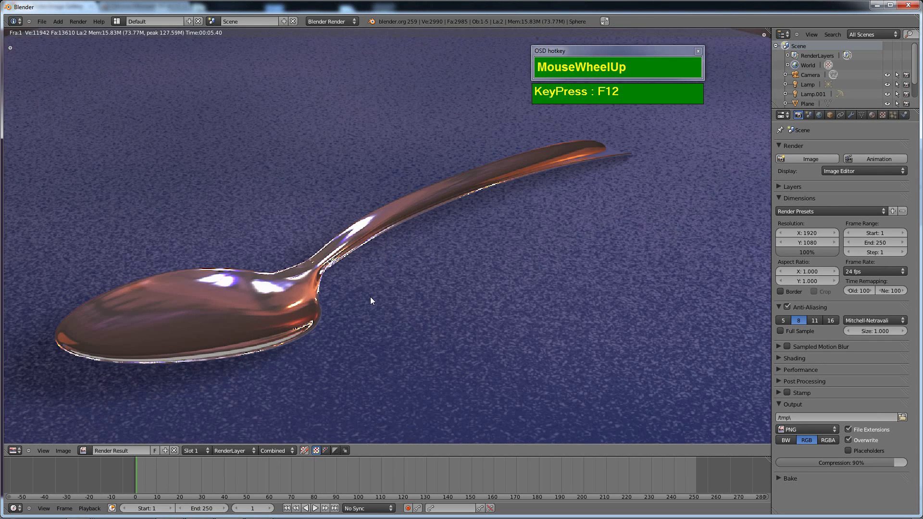
scroll(371, 298, "down", 1)
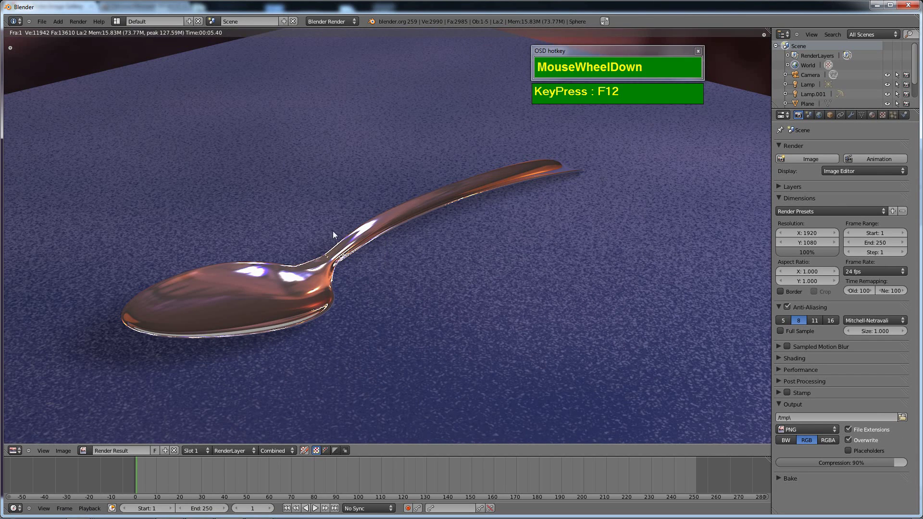